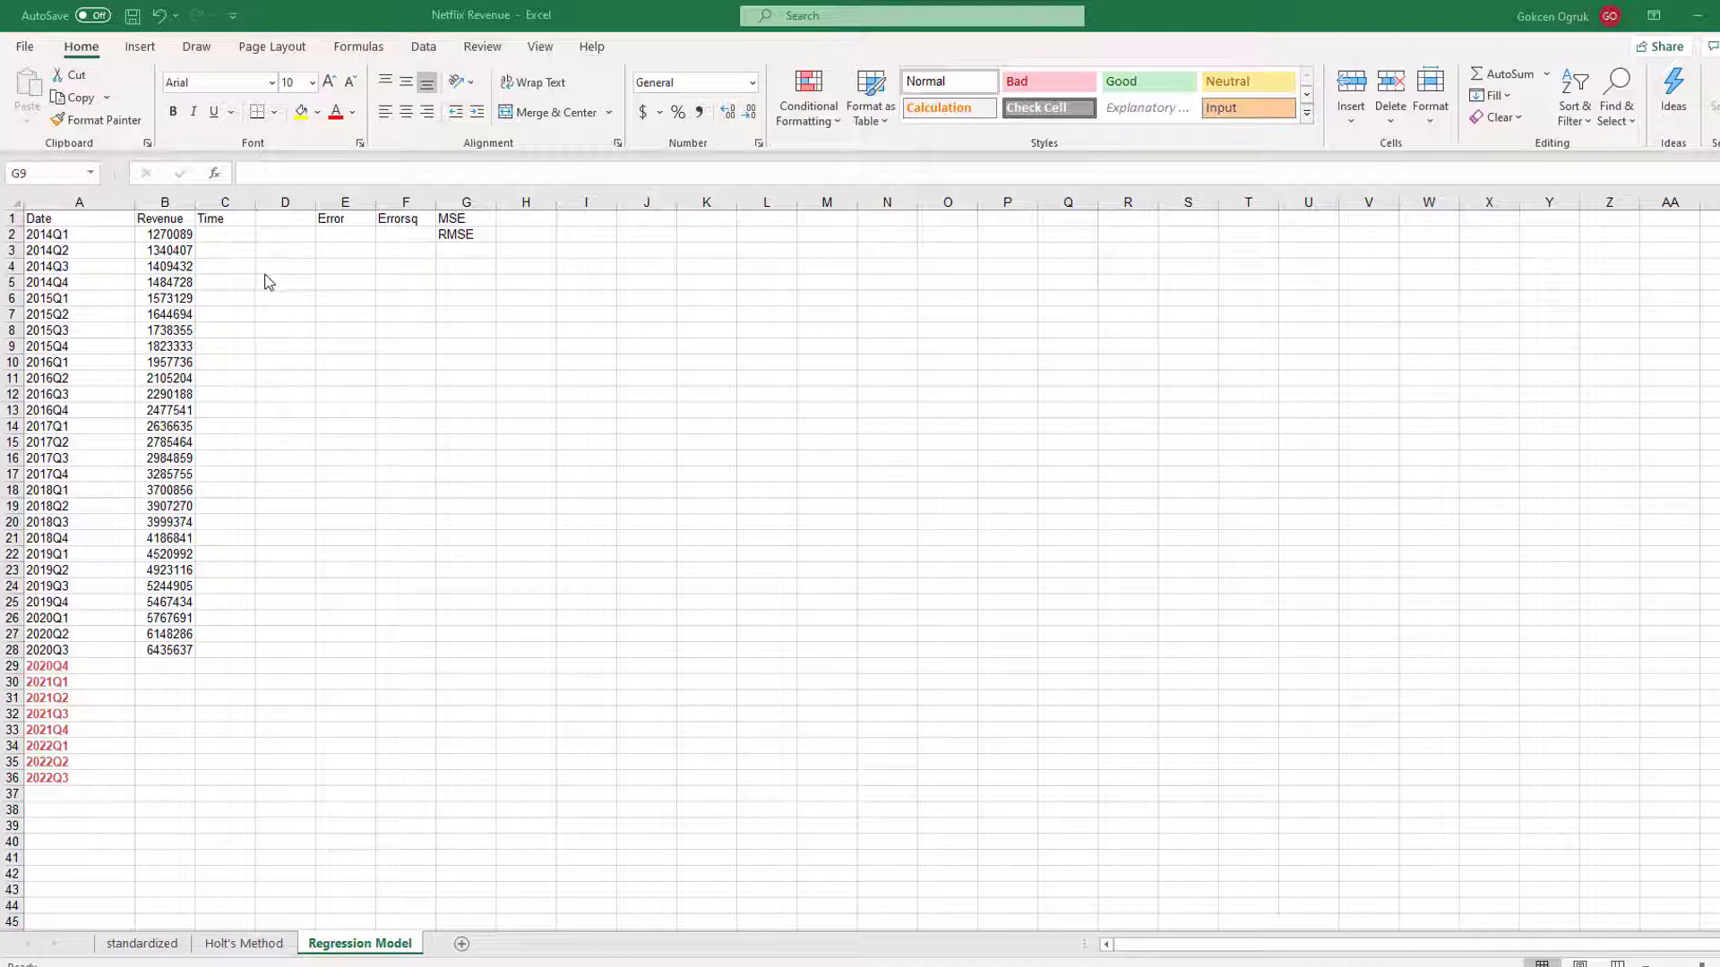
Step: Insert an empty 2-D line chart and move it up beside the data
click(141, 49)
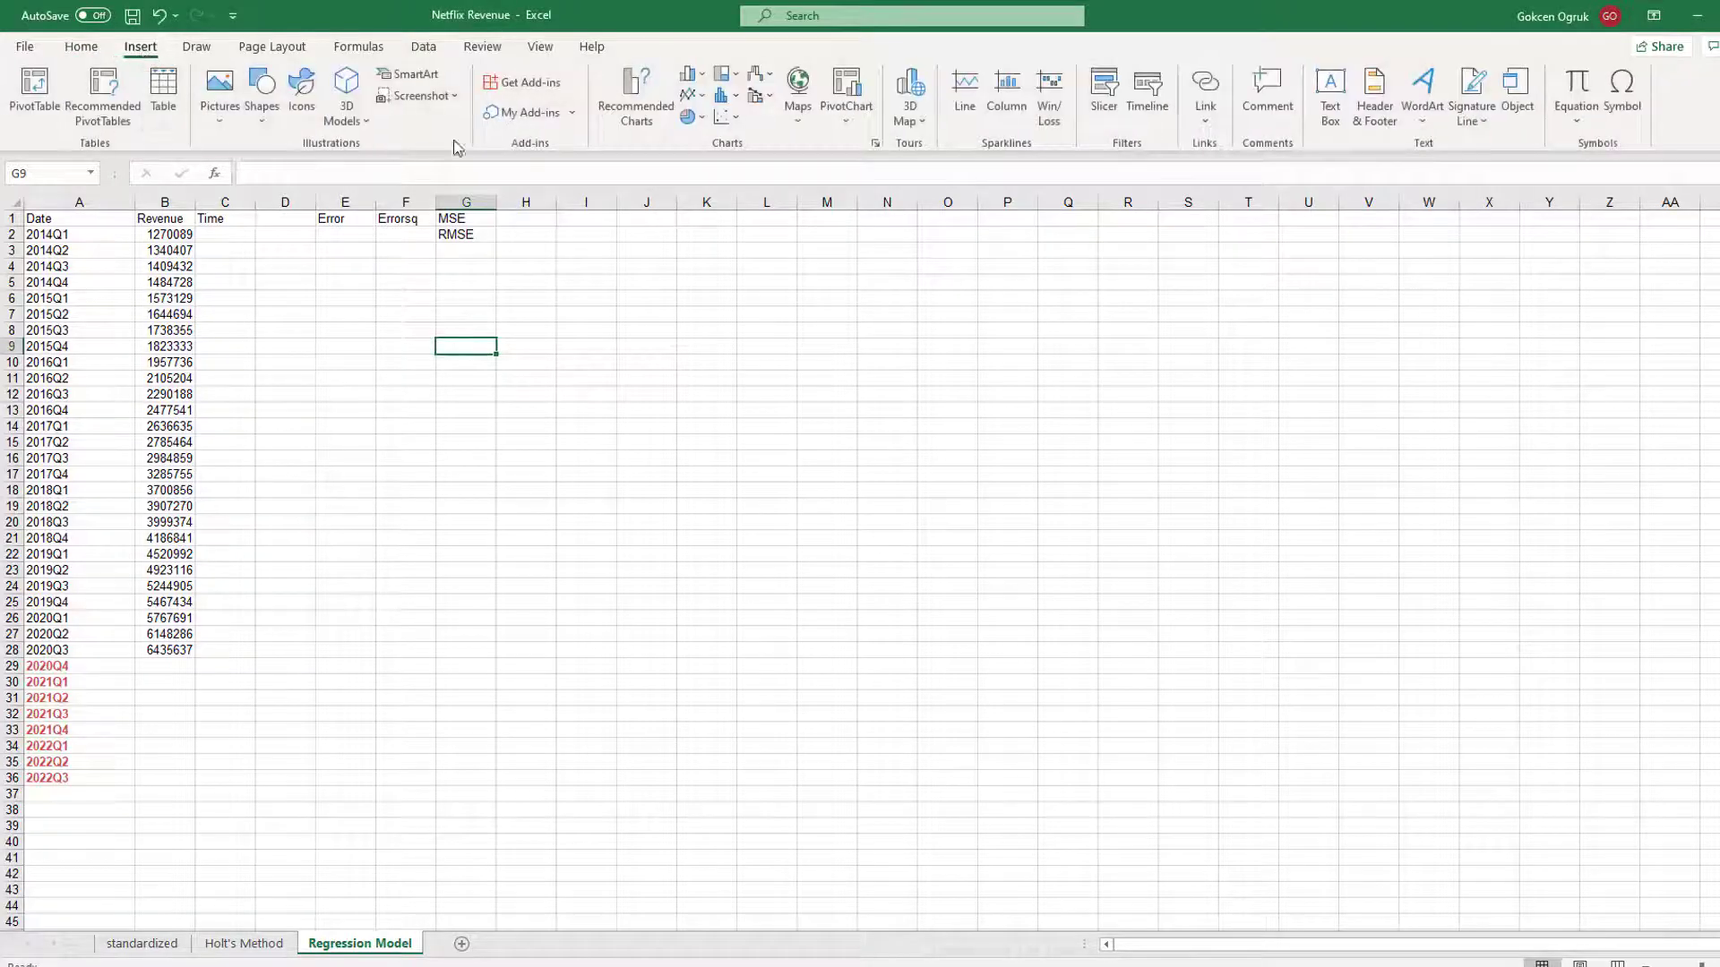
click(693, 95)
click(711, 170)
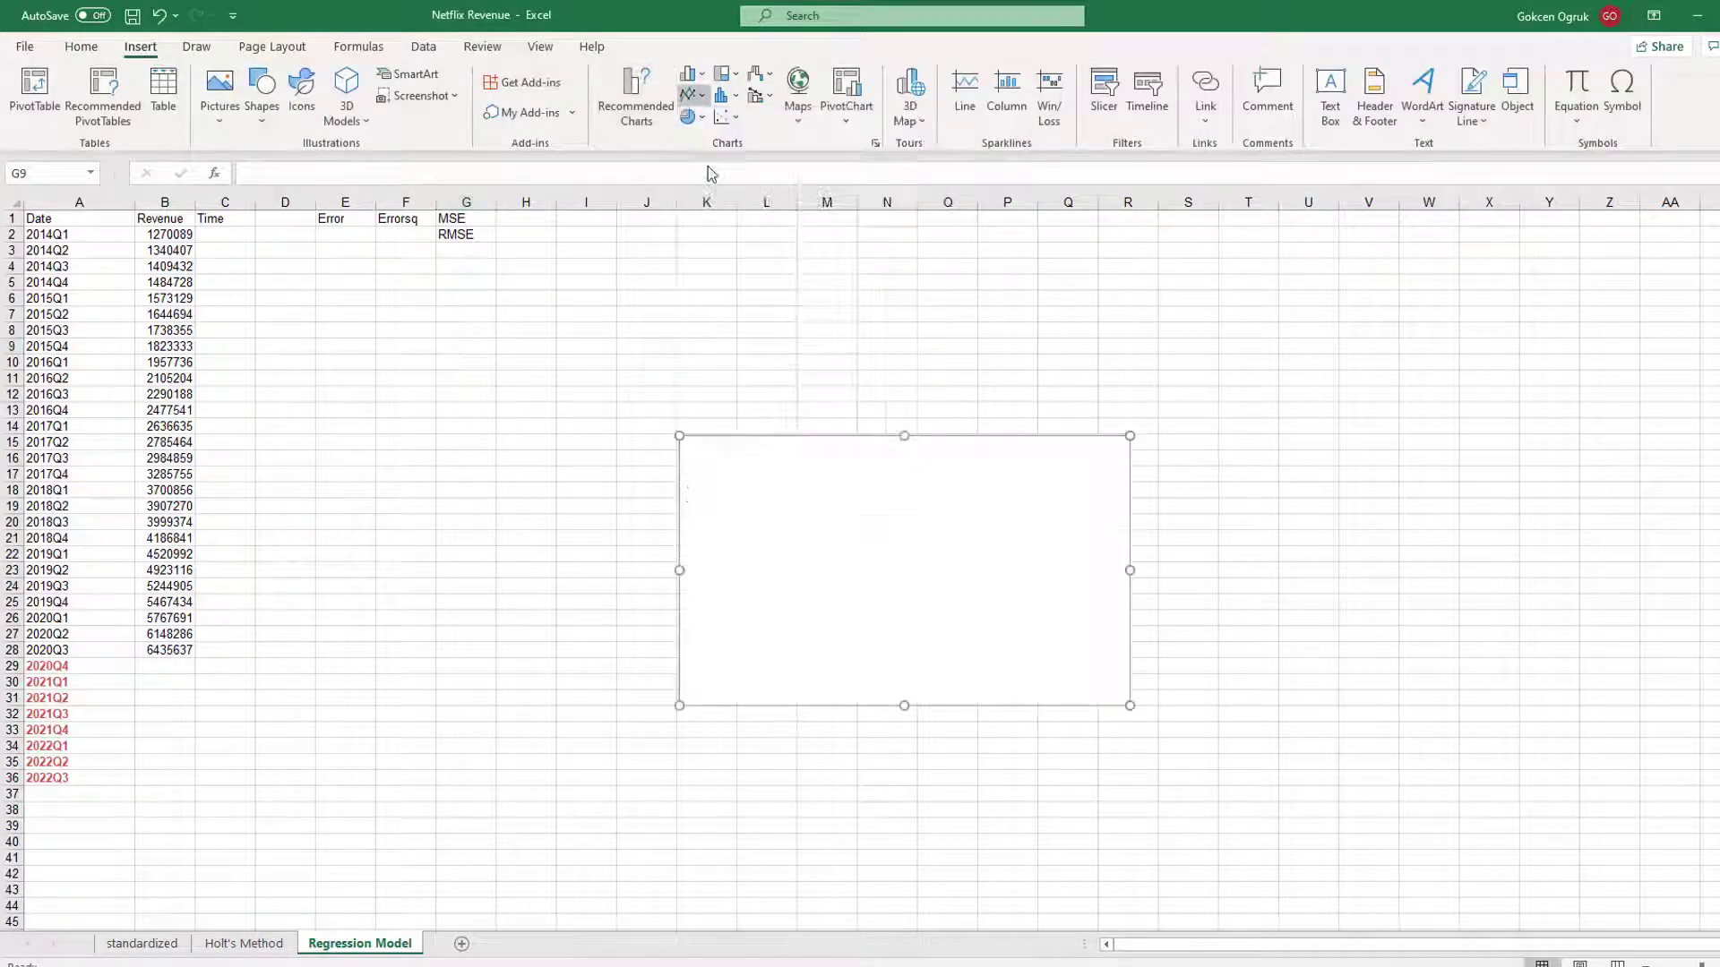
drag(771, 449, 605, 278)
Step: Add a chart series named 'Netflix Revenue' using the Revenue values B2:B36
right_click(631, 363)
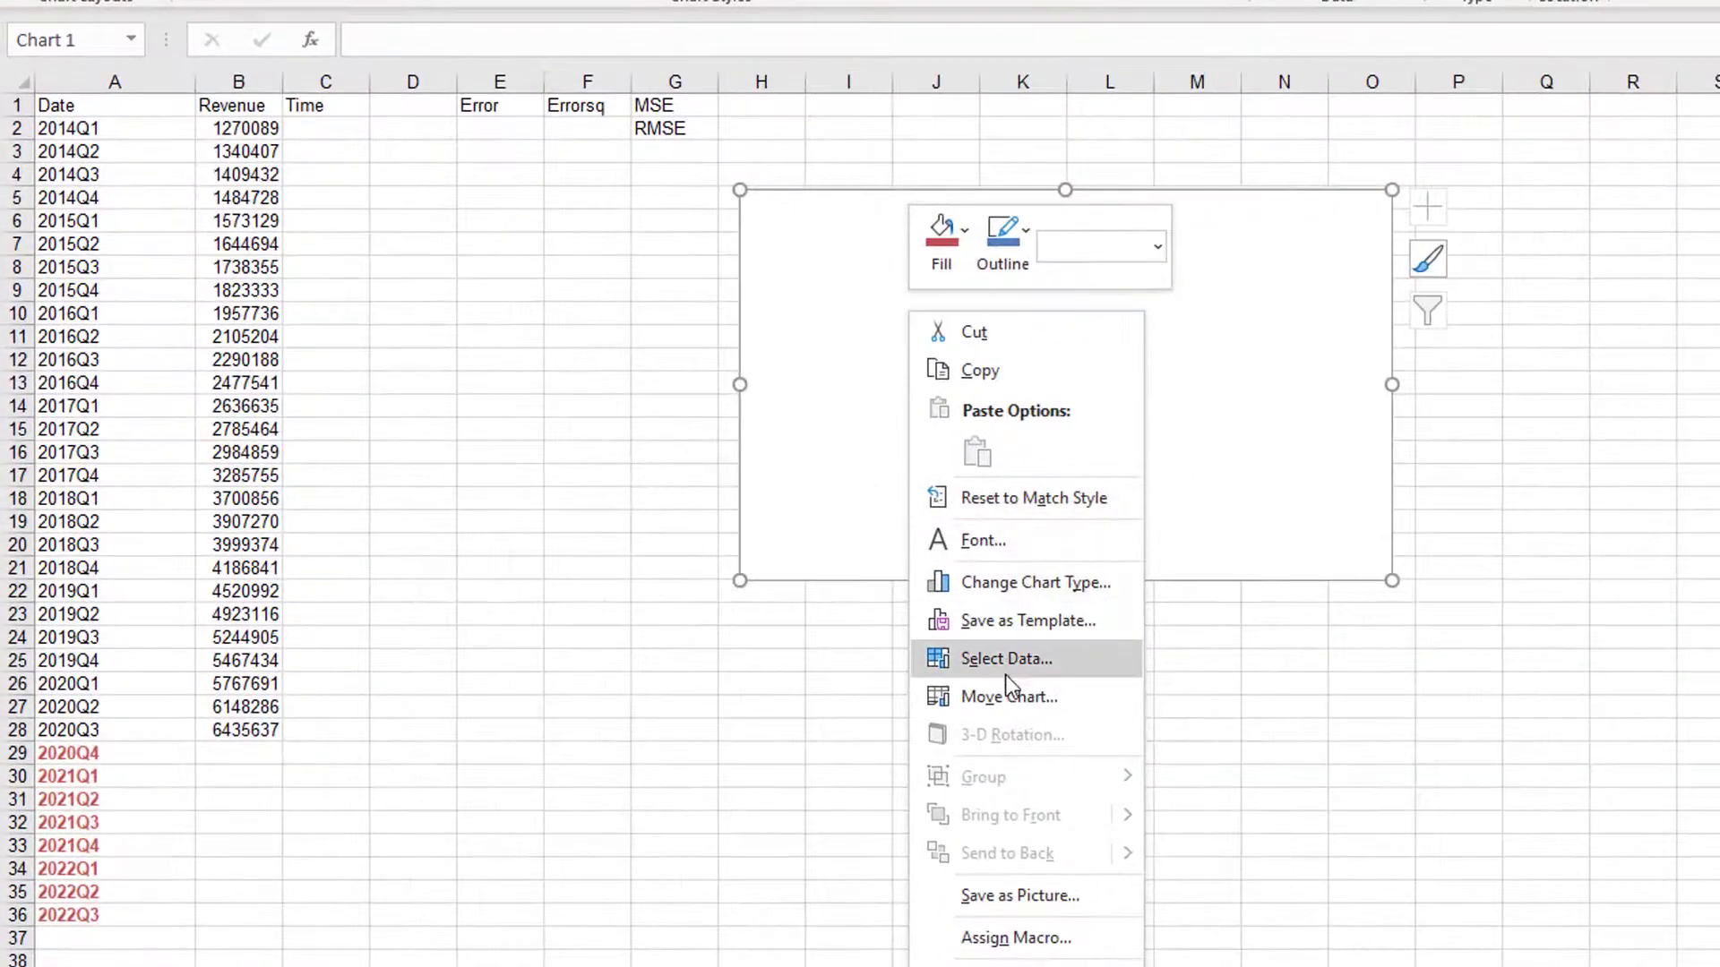
click(1005, 661)
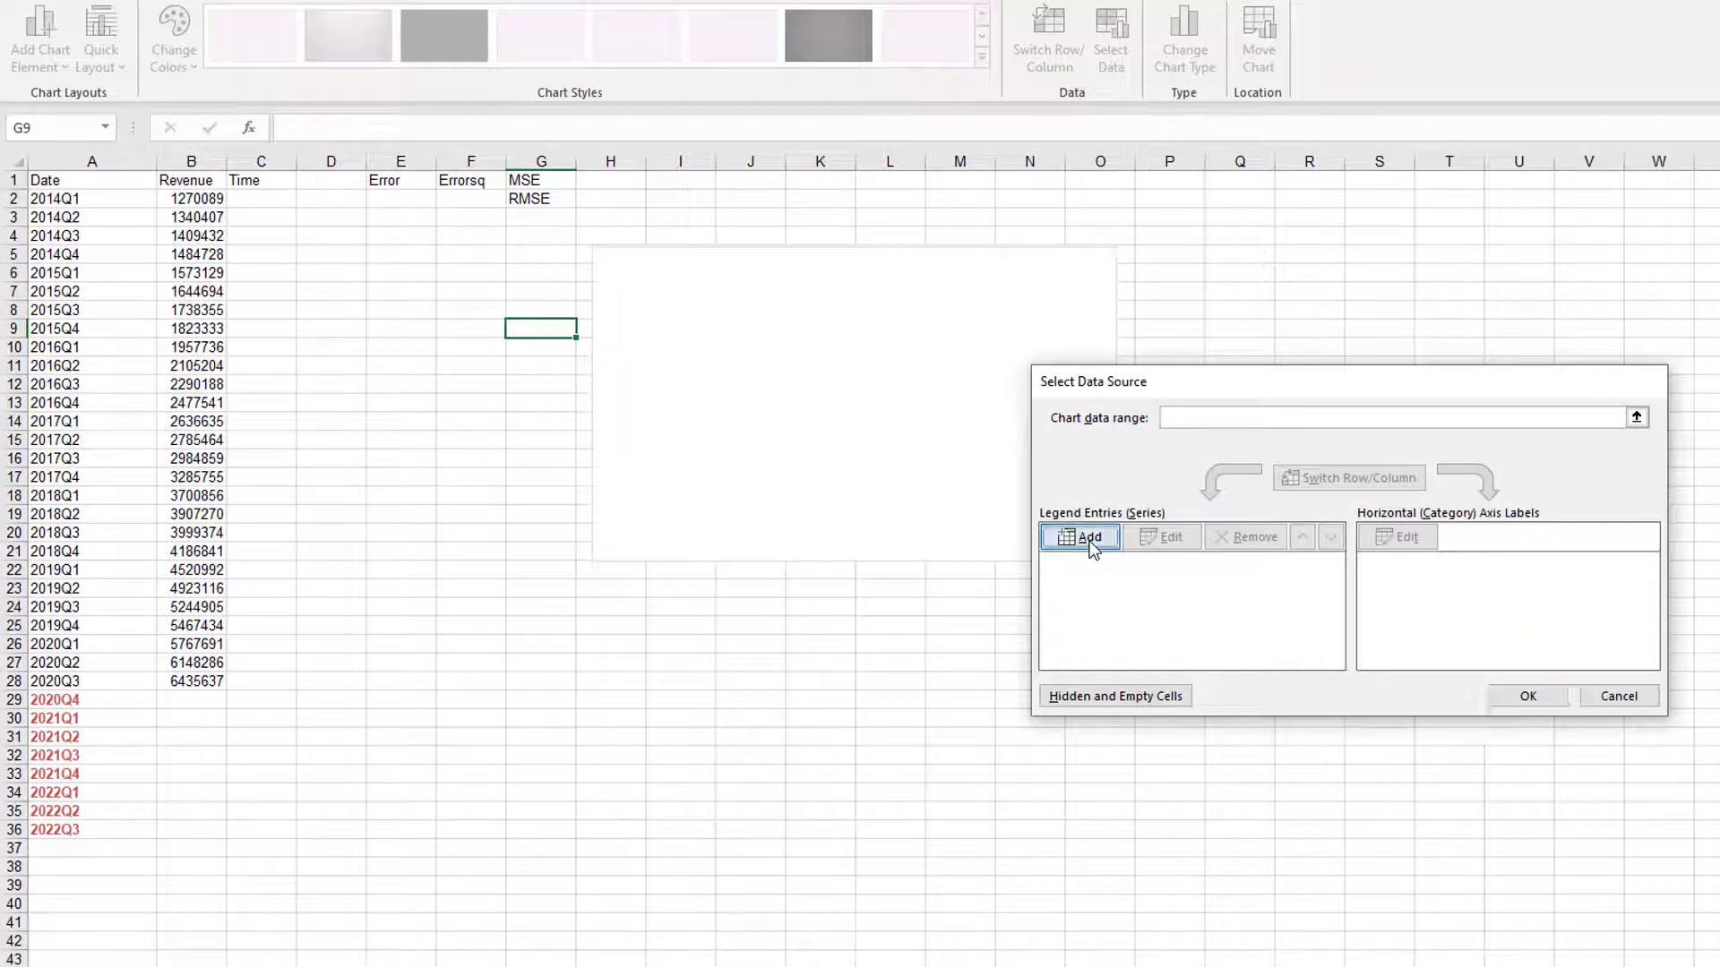
click(1085, 537)
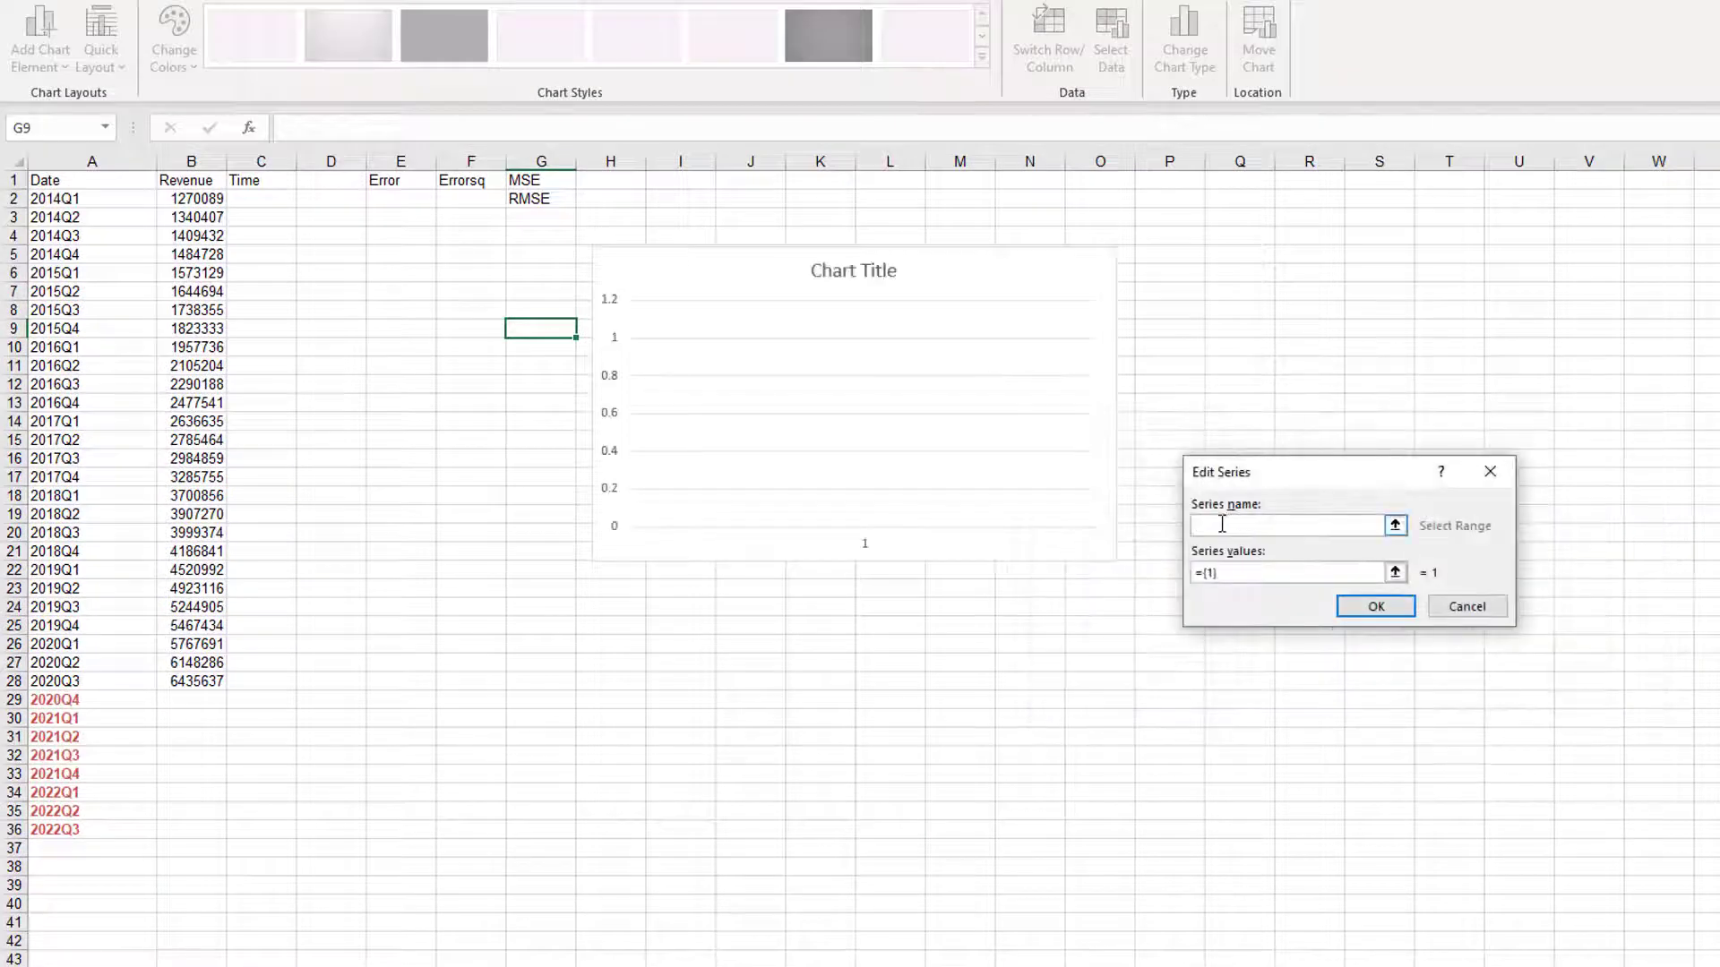
text(Net)
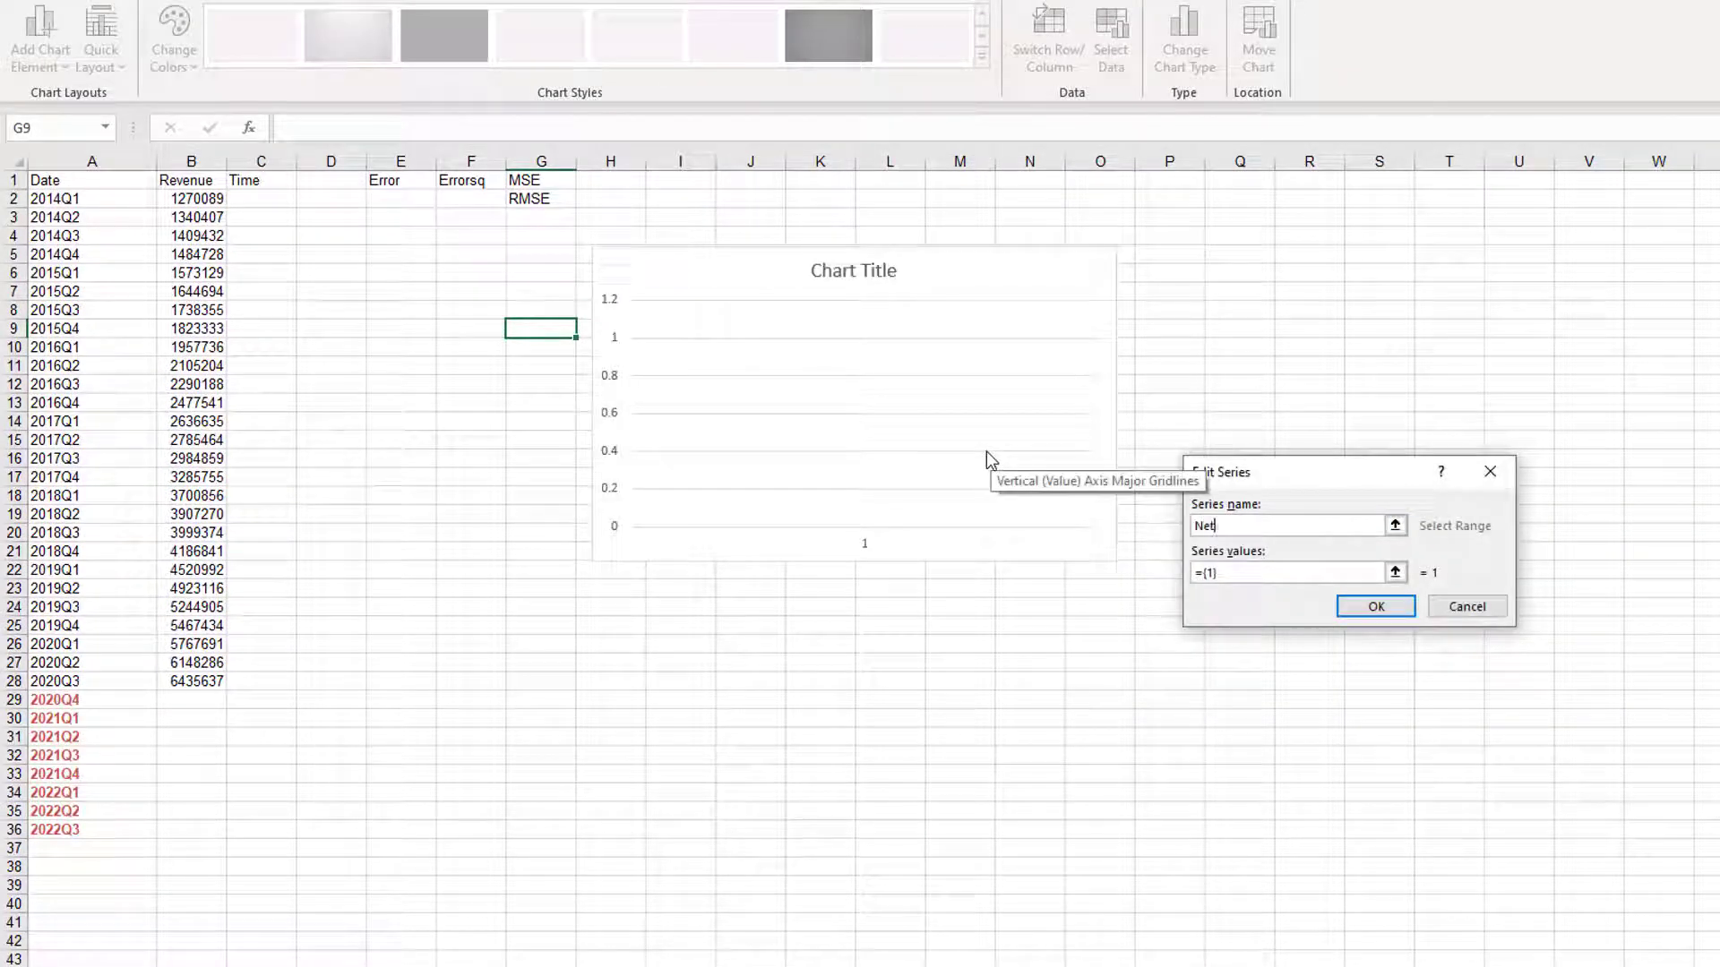
text(flix Revenue)
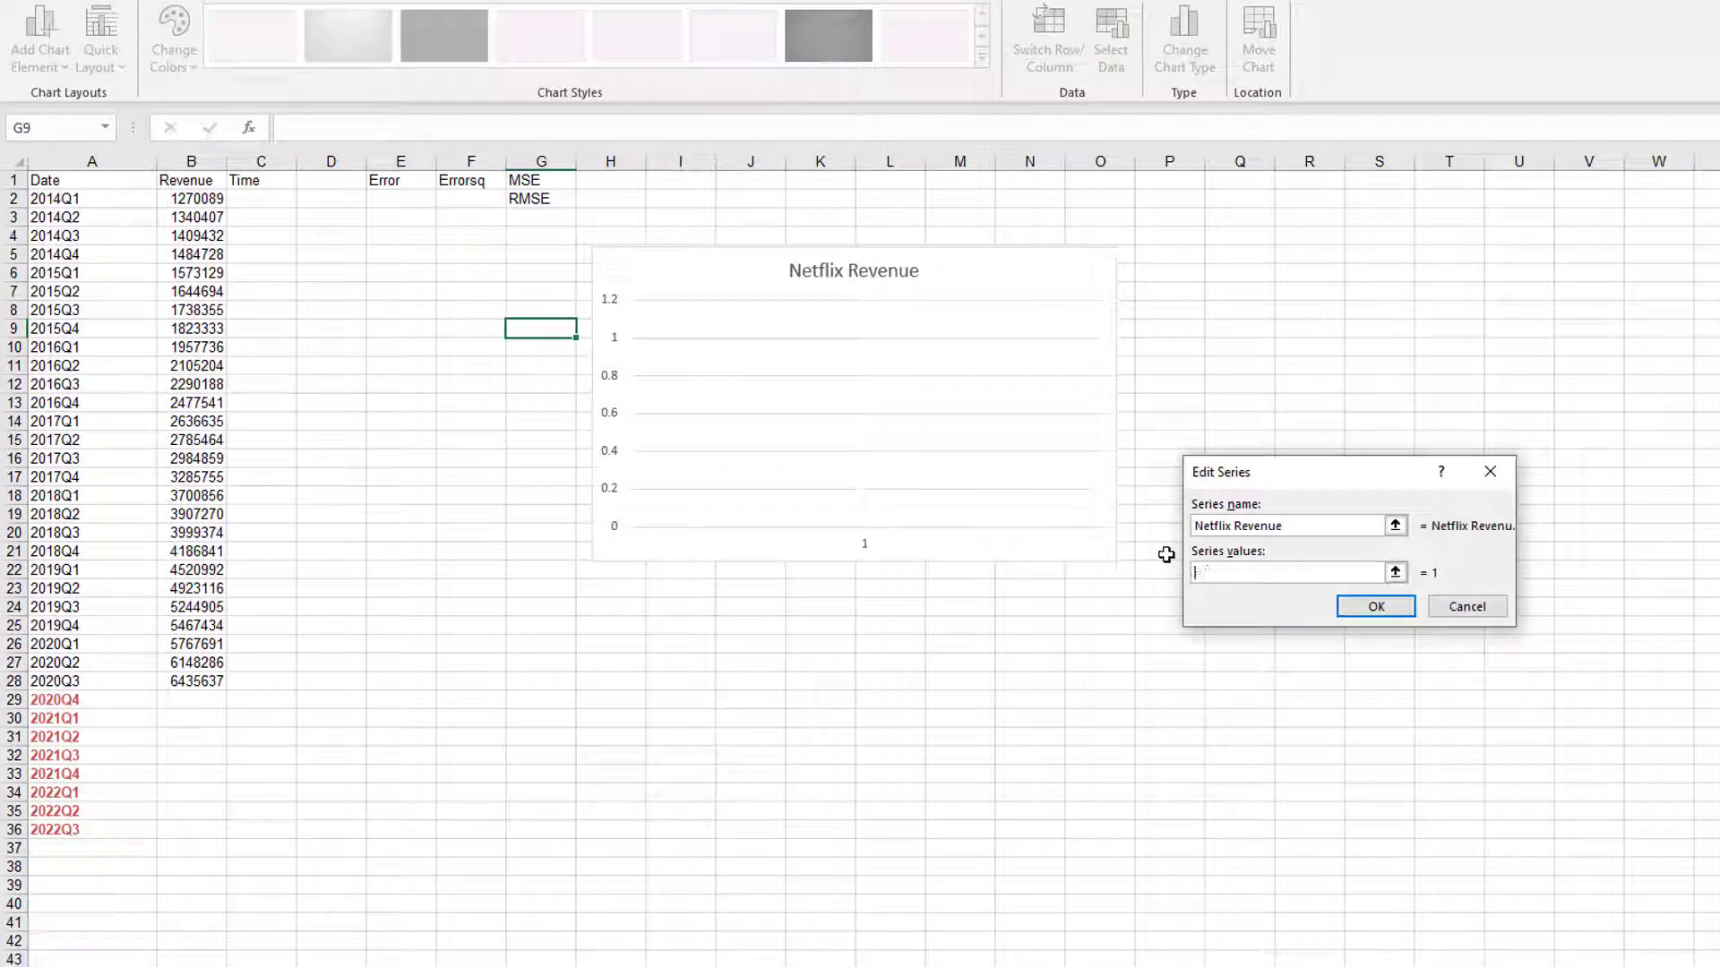
drag(214, 202, 190, 828)
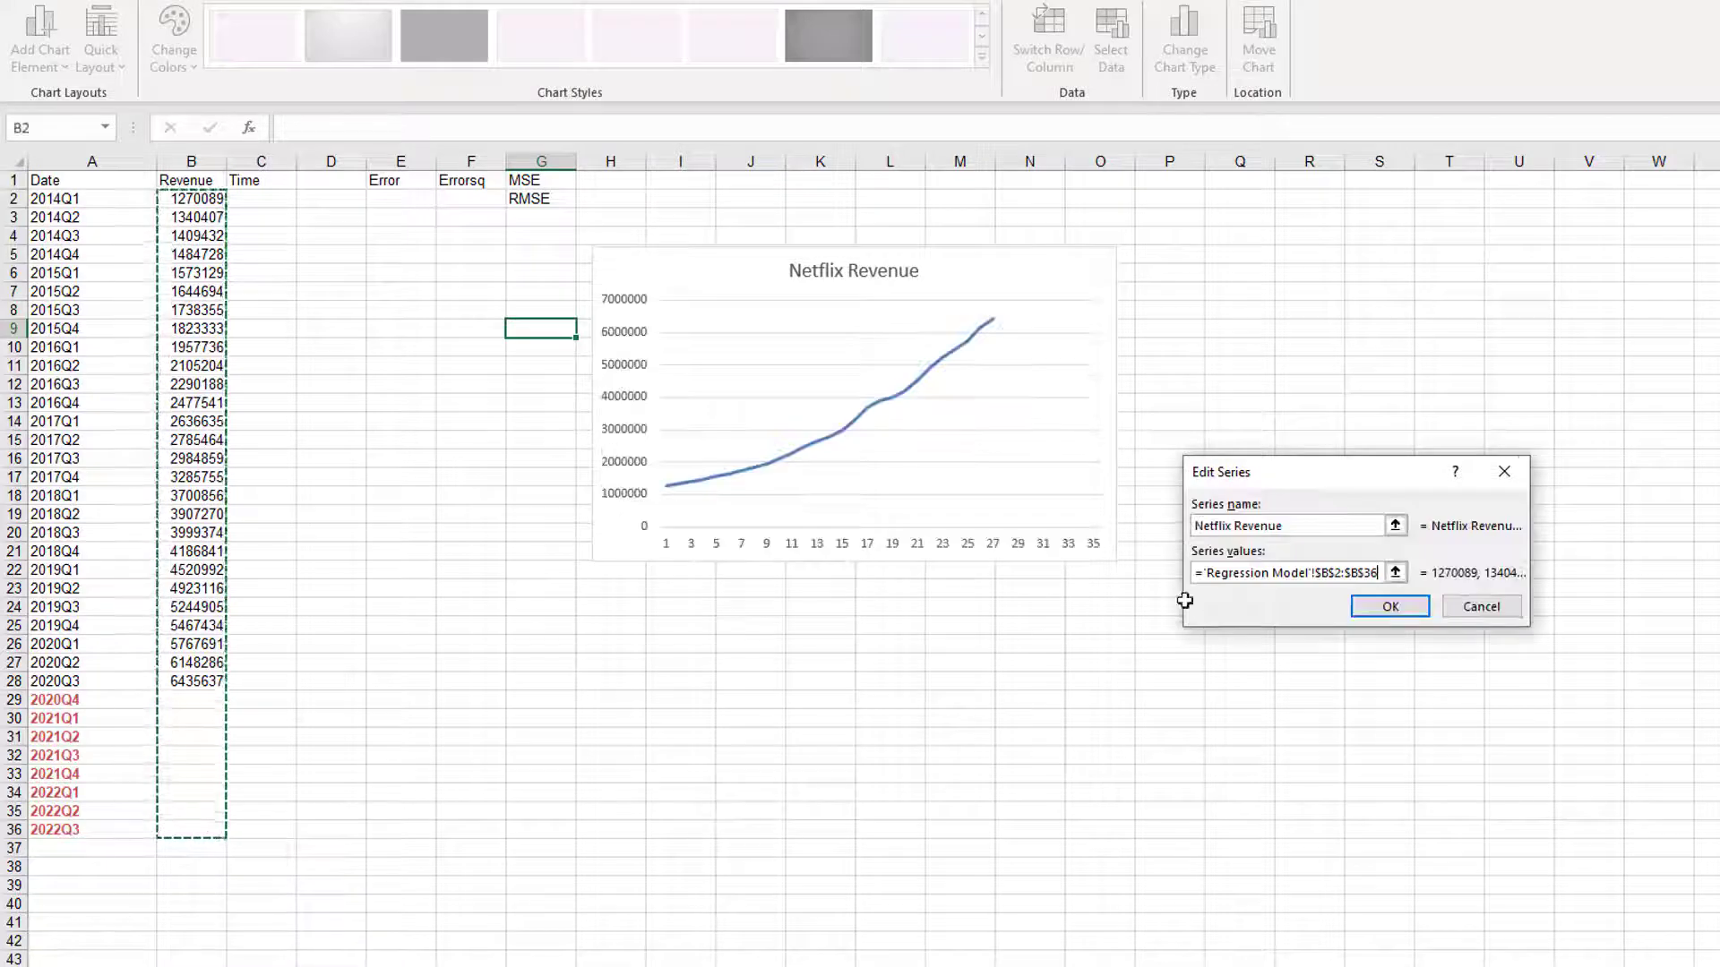
click(1366, 611)
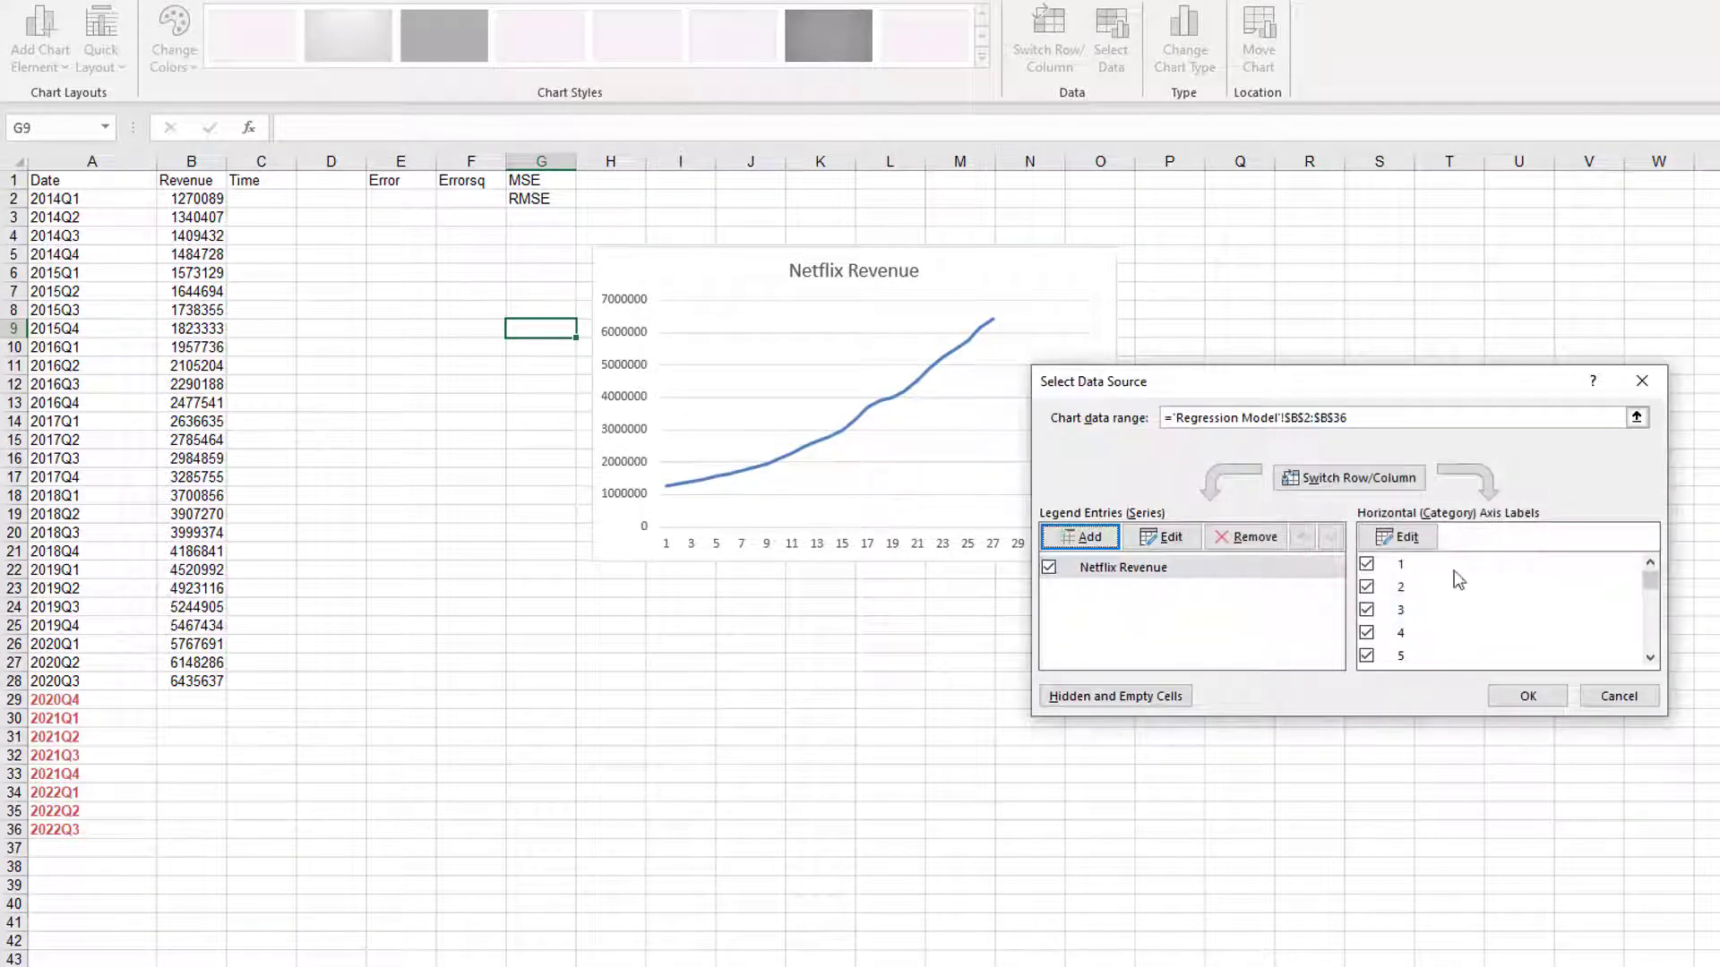
Step: Use the Date quarters A2:A36 as the chart's horizontal axis labels
click(1410, 541)
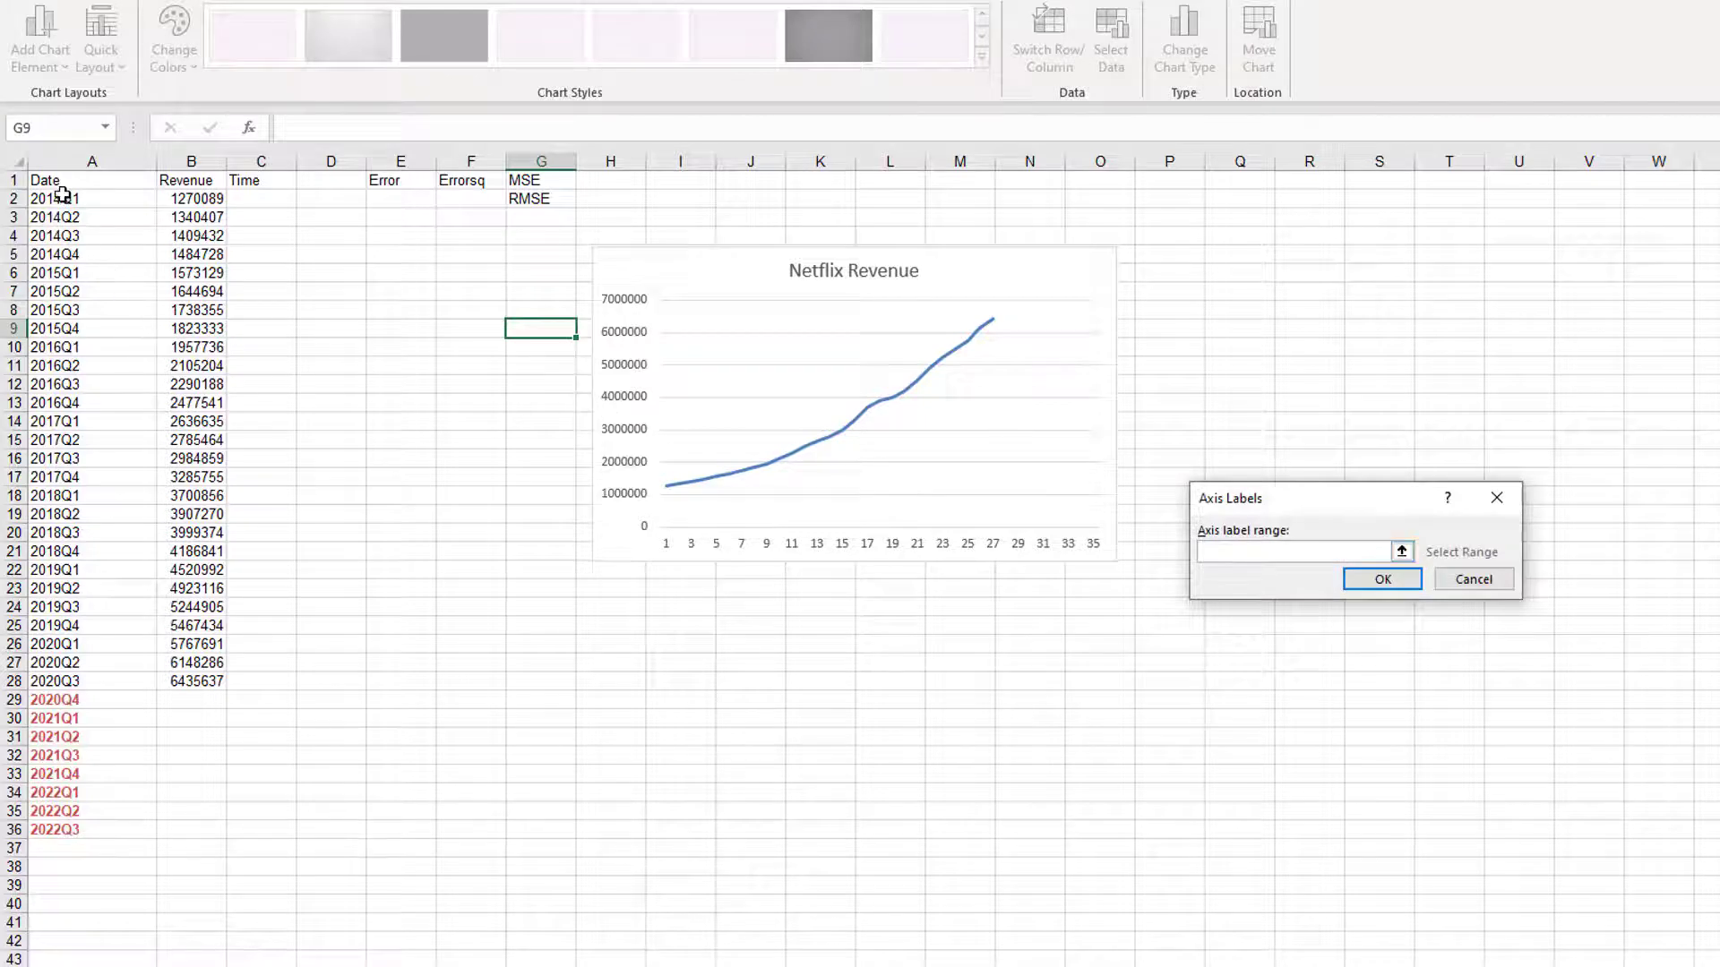
drag(58, 197, 58, 829)
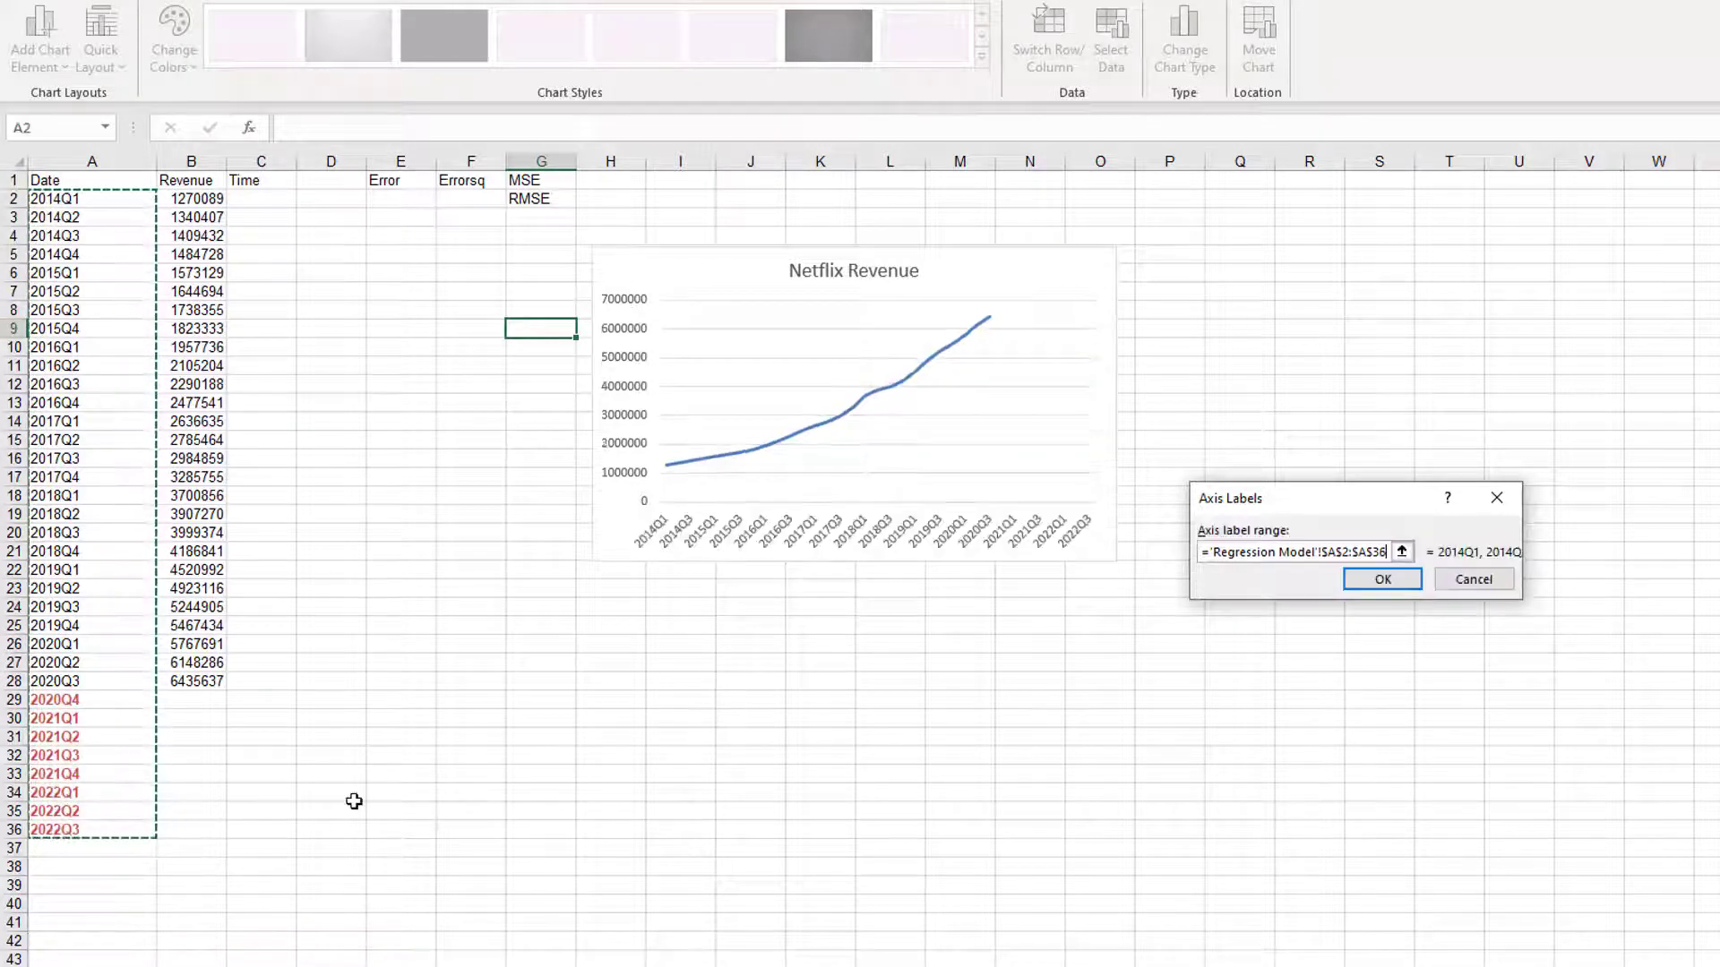
click(1383, 579)
Step: Apply the chart data, make the chart wider and taller, and show the Chart Elements list
click(1527, 701)
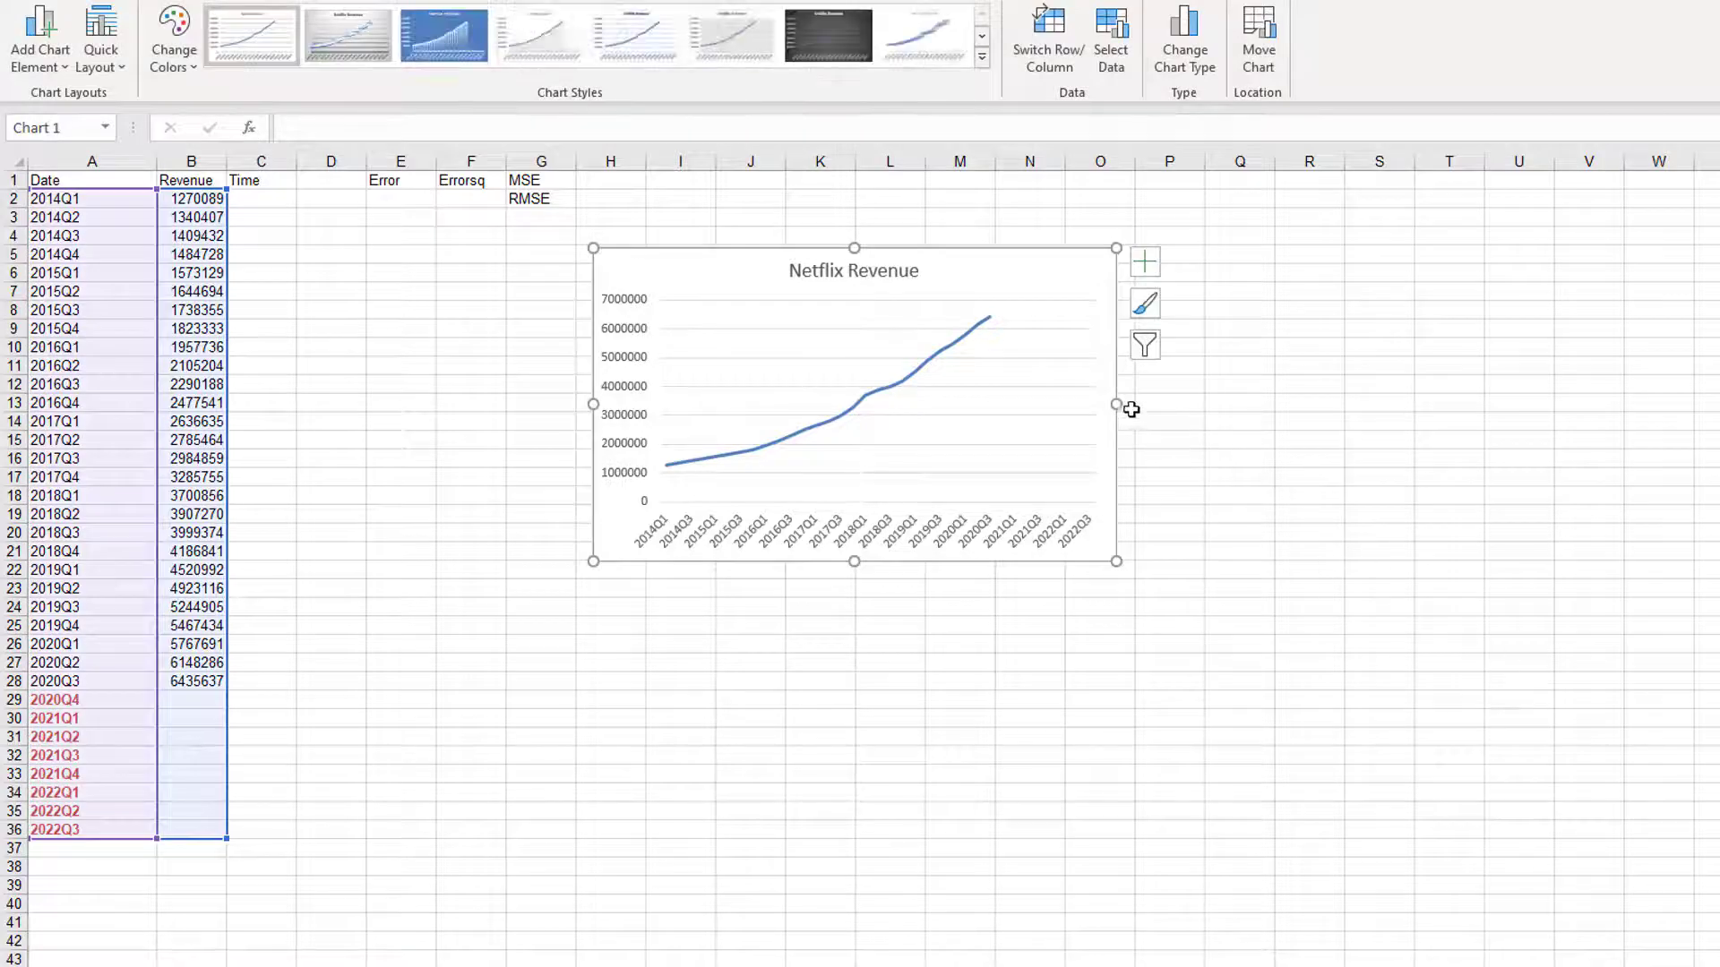
drag(1116, 404, 1247, 404)
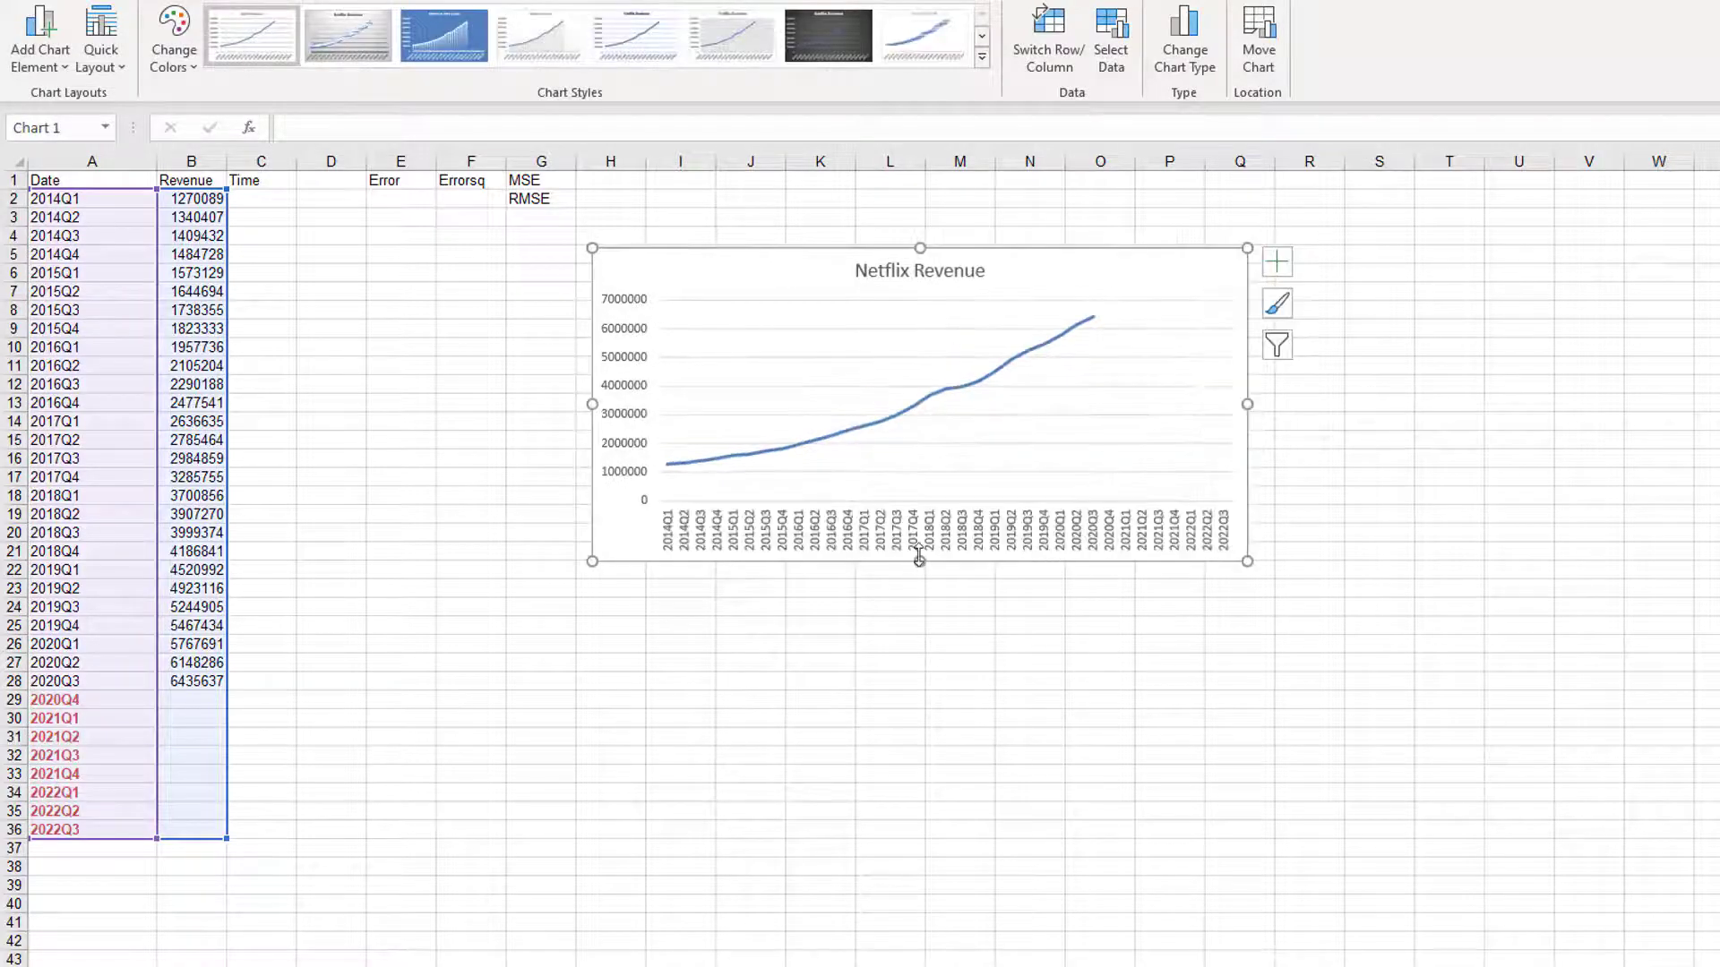
drag(914, 557, 906, 730)
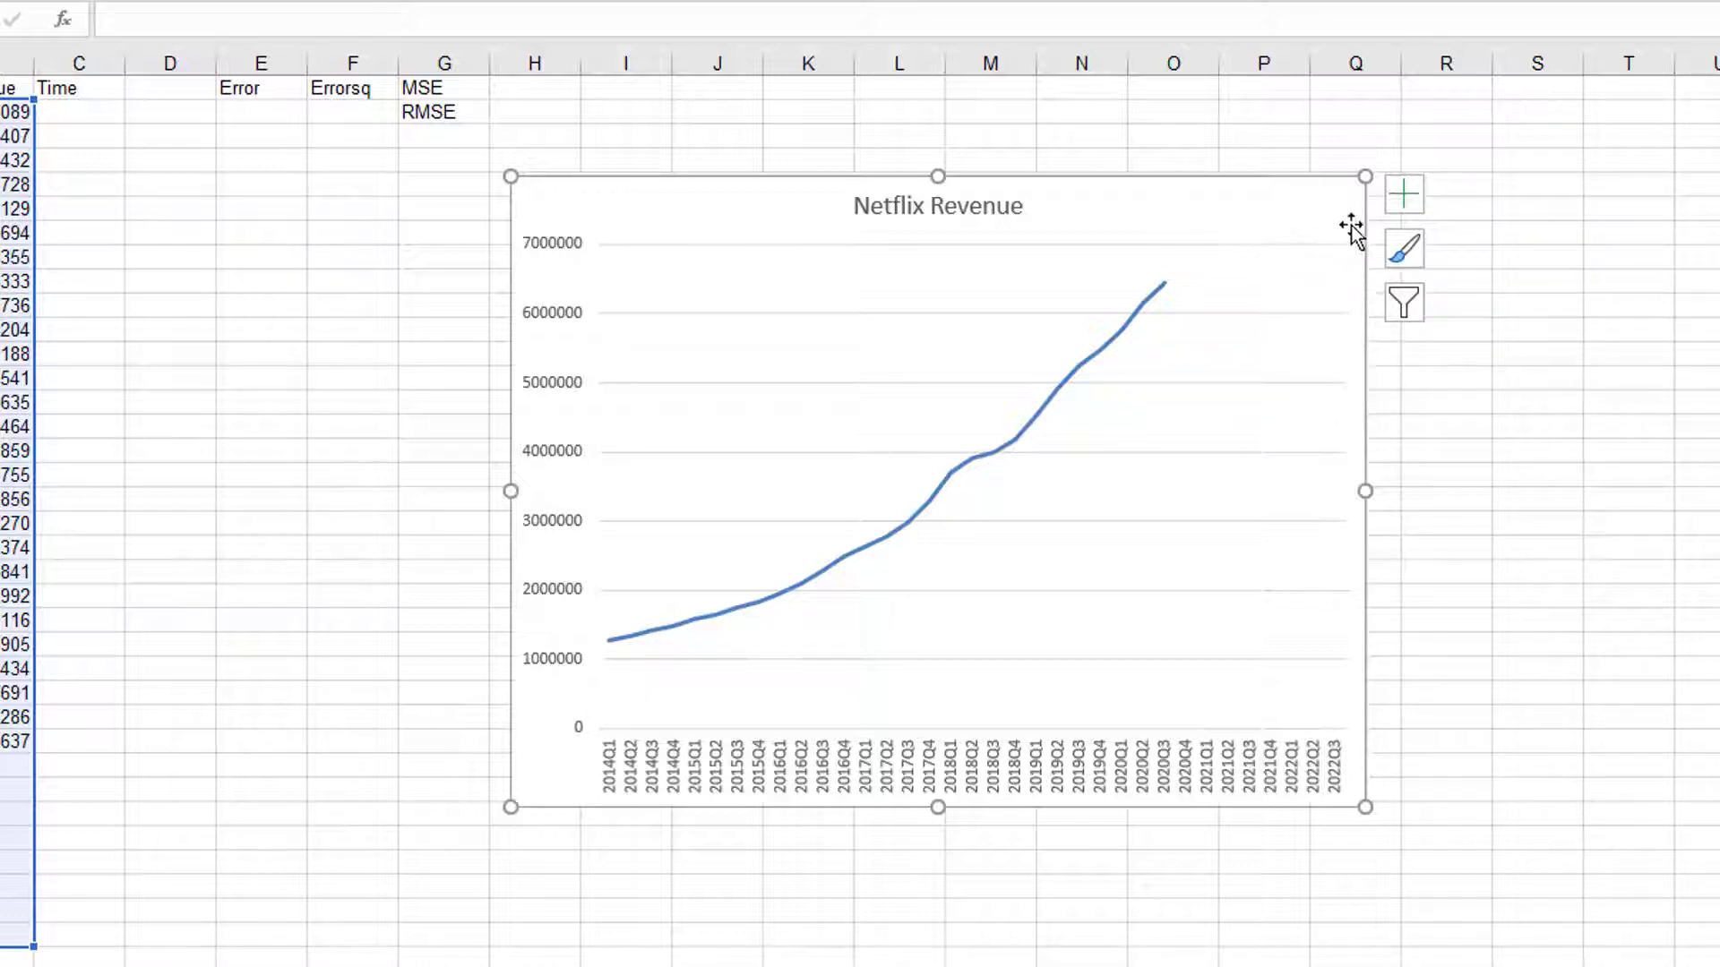
click(1411, 197)
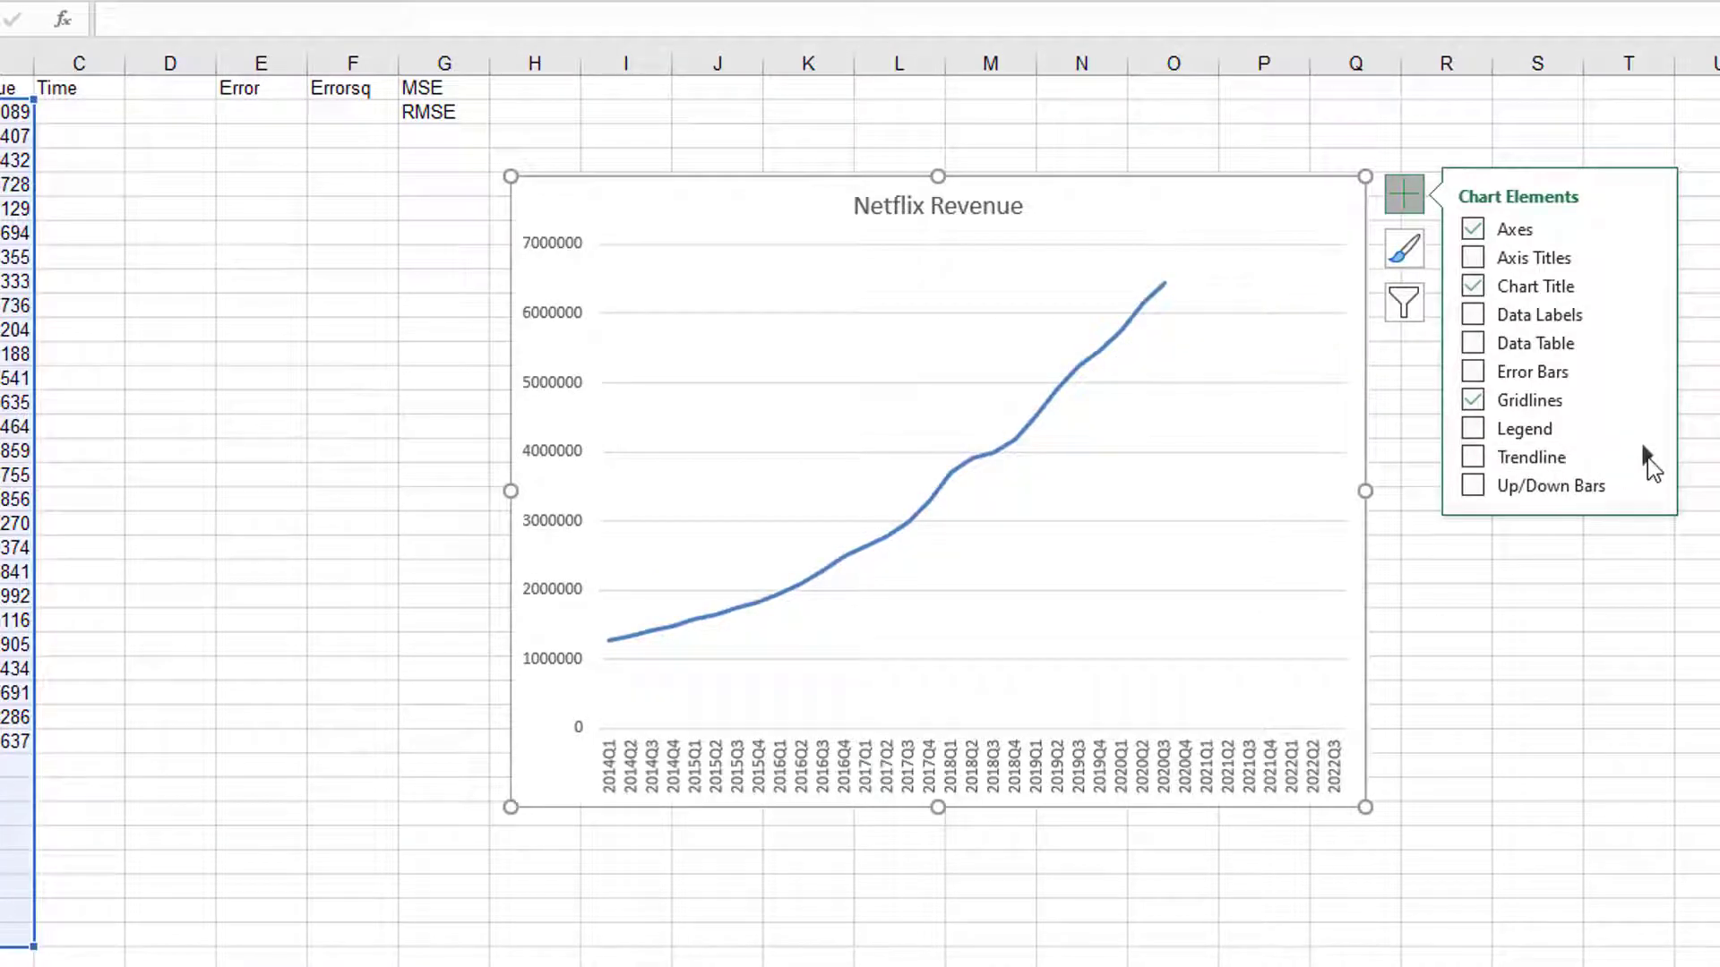
Step: Add a polynomial order-2 trendline to the revenue chart and display its equation
mouse_move(1648, 457)
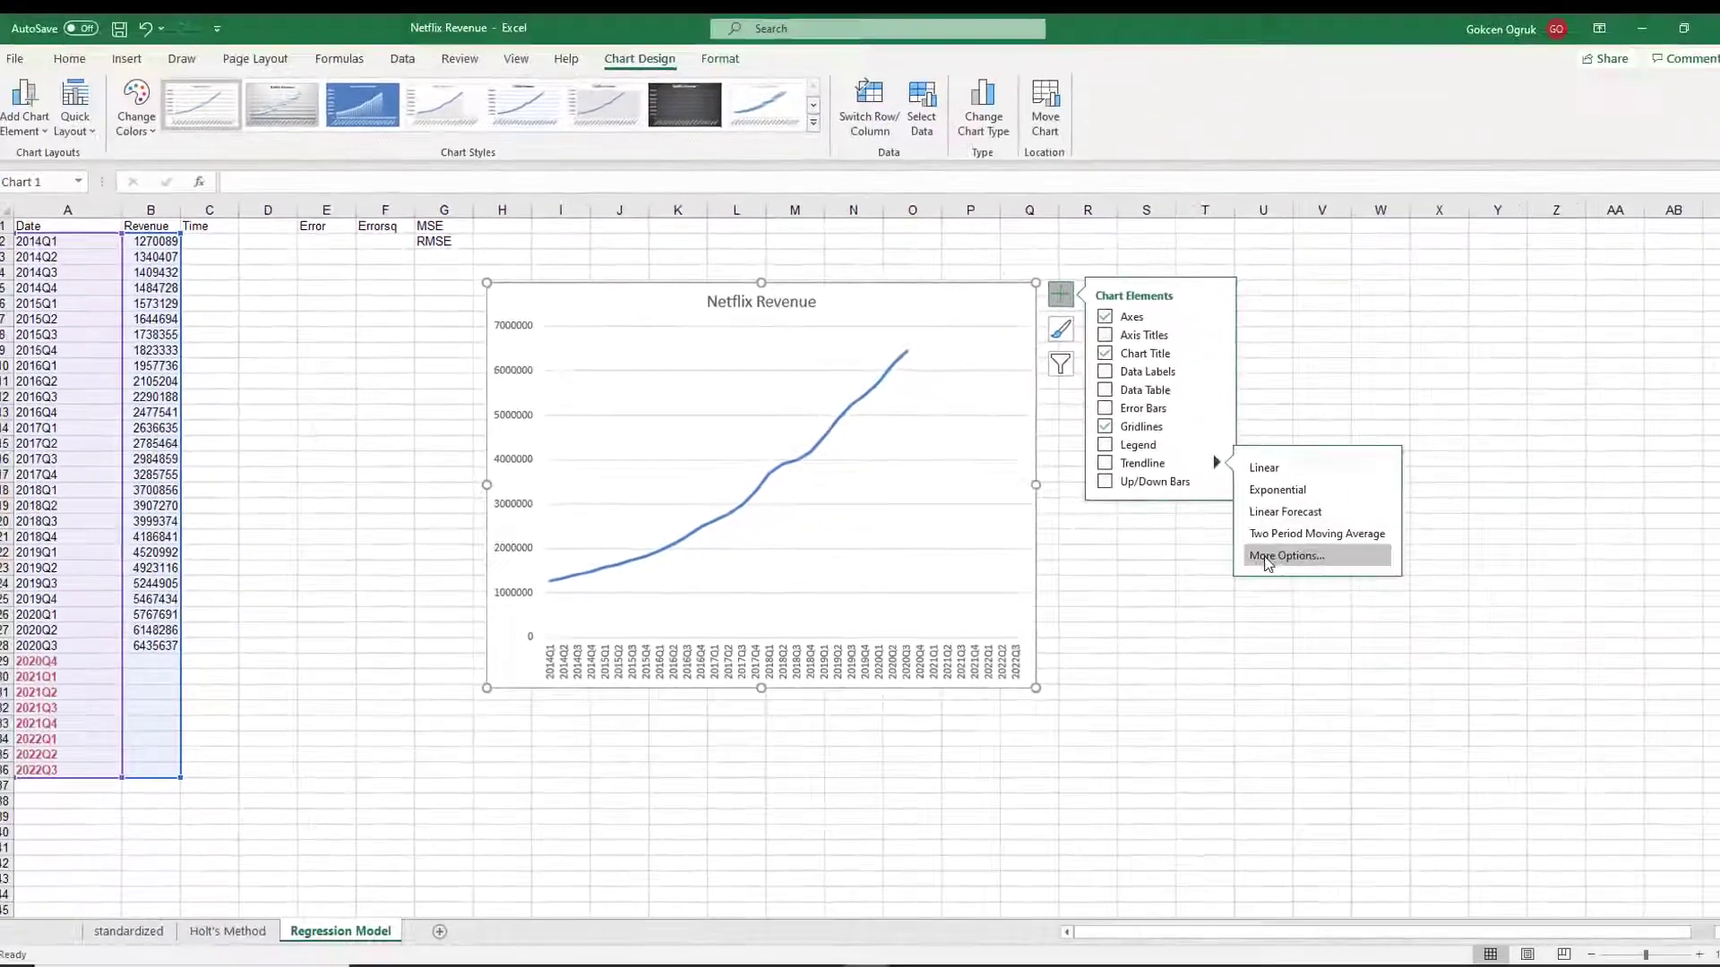
click(1426, 571)
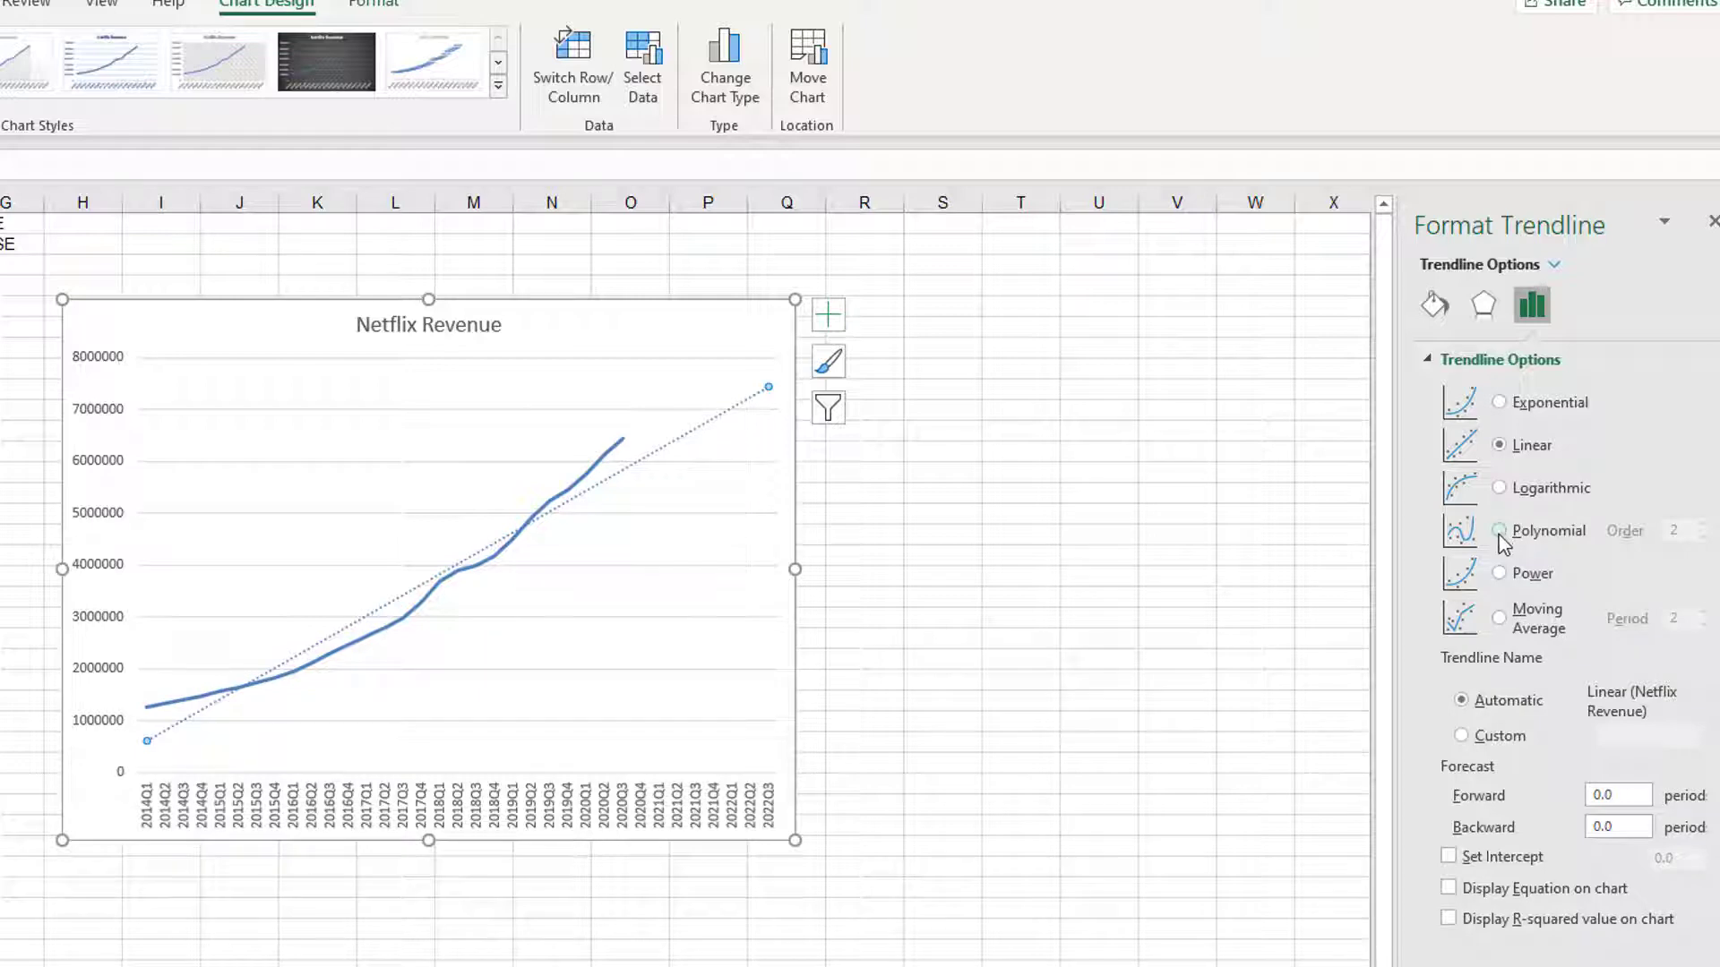
click(1498, 531)
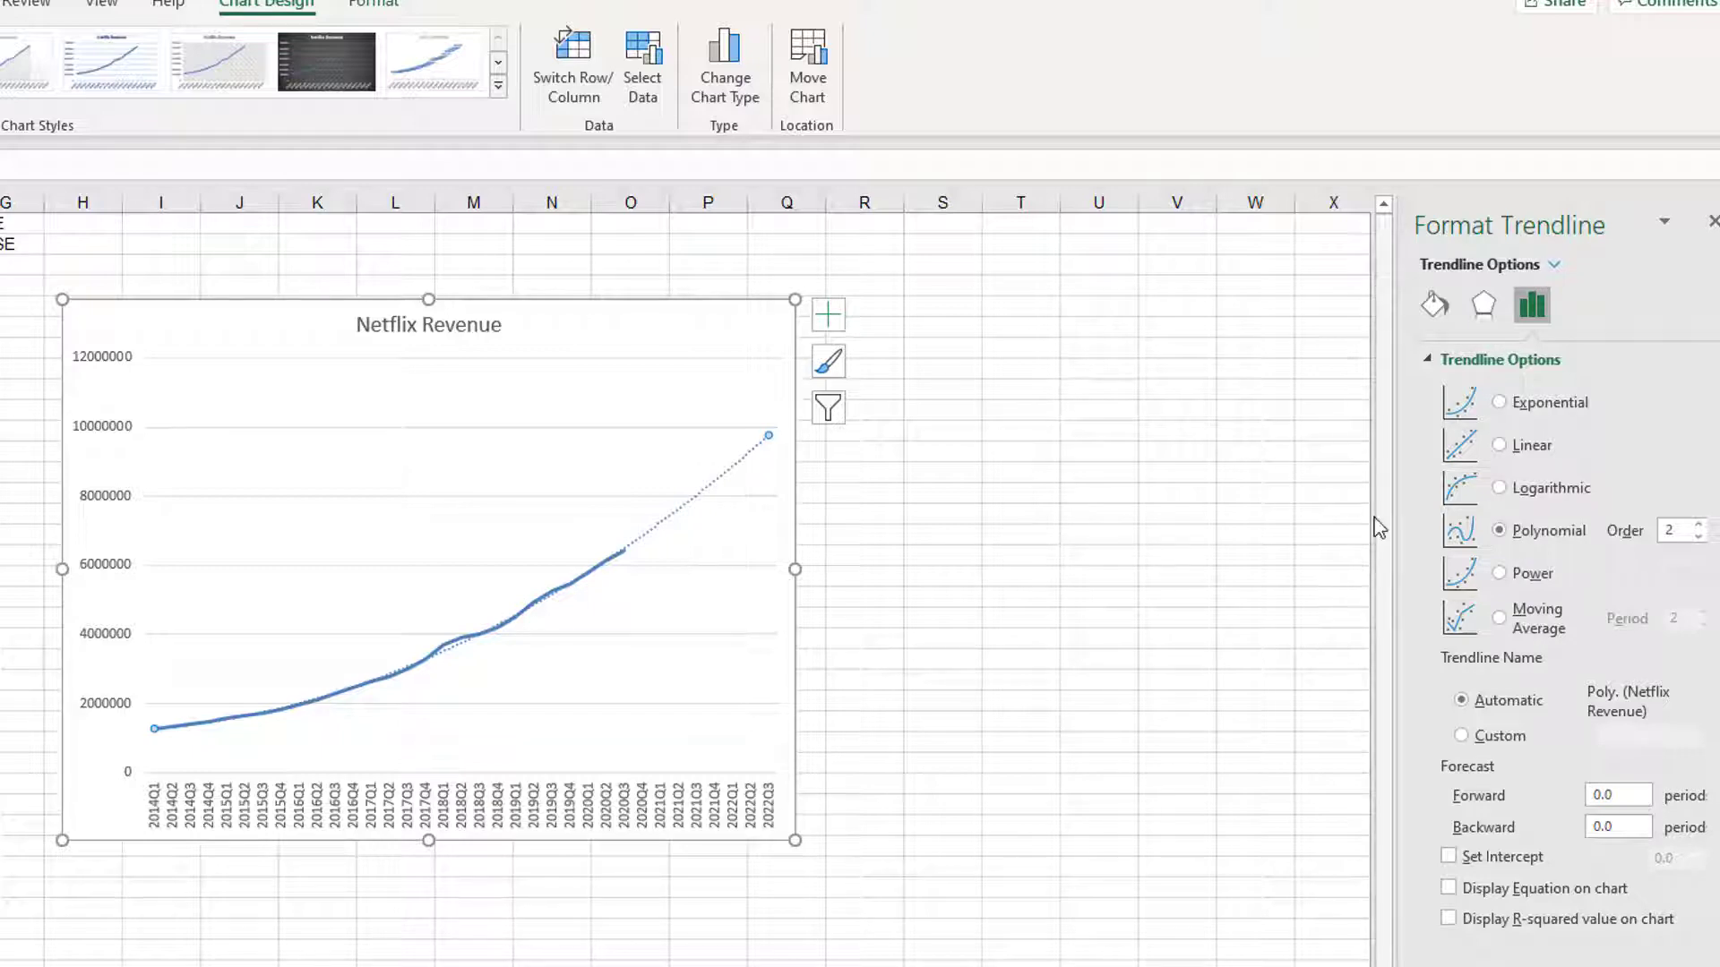
click(1449, 889)
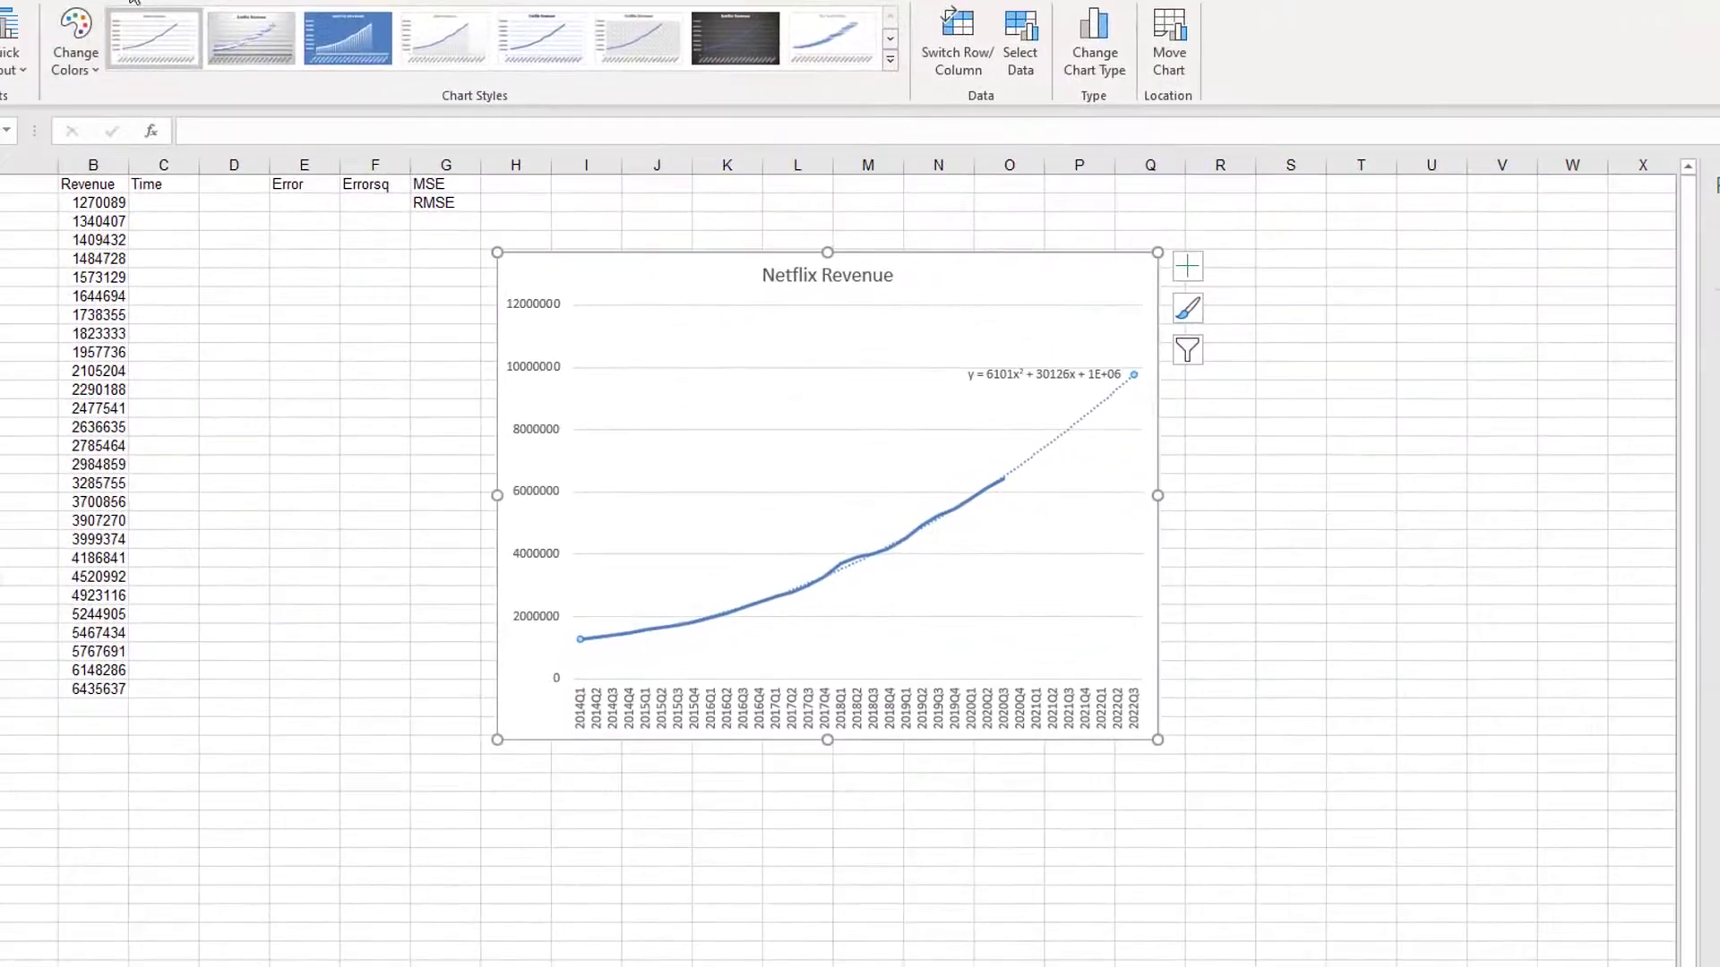
Step: With the red pen, handwrite 'Sales = a' below the chart
click(132, 0)
click(169, 38)
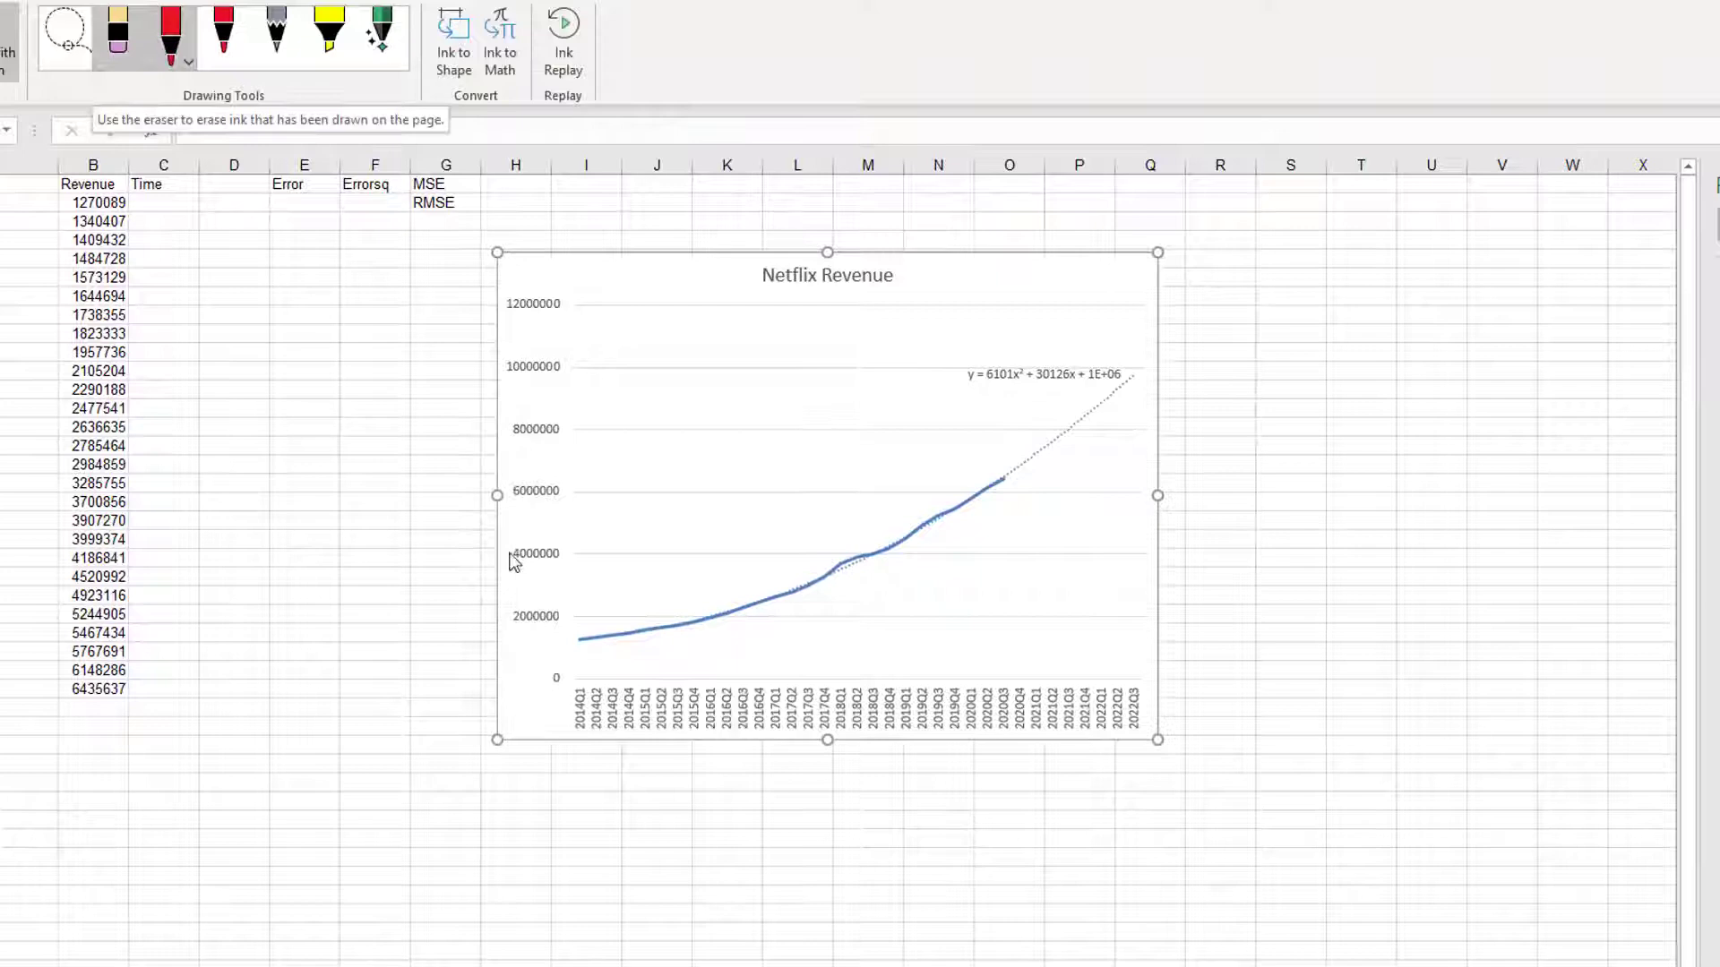
mouse_move(760, 784)
mouse_down()
mouse_move(728, 815)
mouse_move(844, 816)
mouse_up()
drag(860, 804, 887, 817)
mouse_move(914, 792)
mouse_down()
mouse_move(891, 816)
mouse_move(960, 811)
mouse_up()
mouse_move(934, 820)
mouse_down()
mouse_move(1071, 820)
mouse_move(1044, 835)
mouse_up()
drag(1015, 845, 1167, 819)
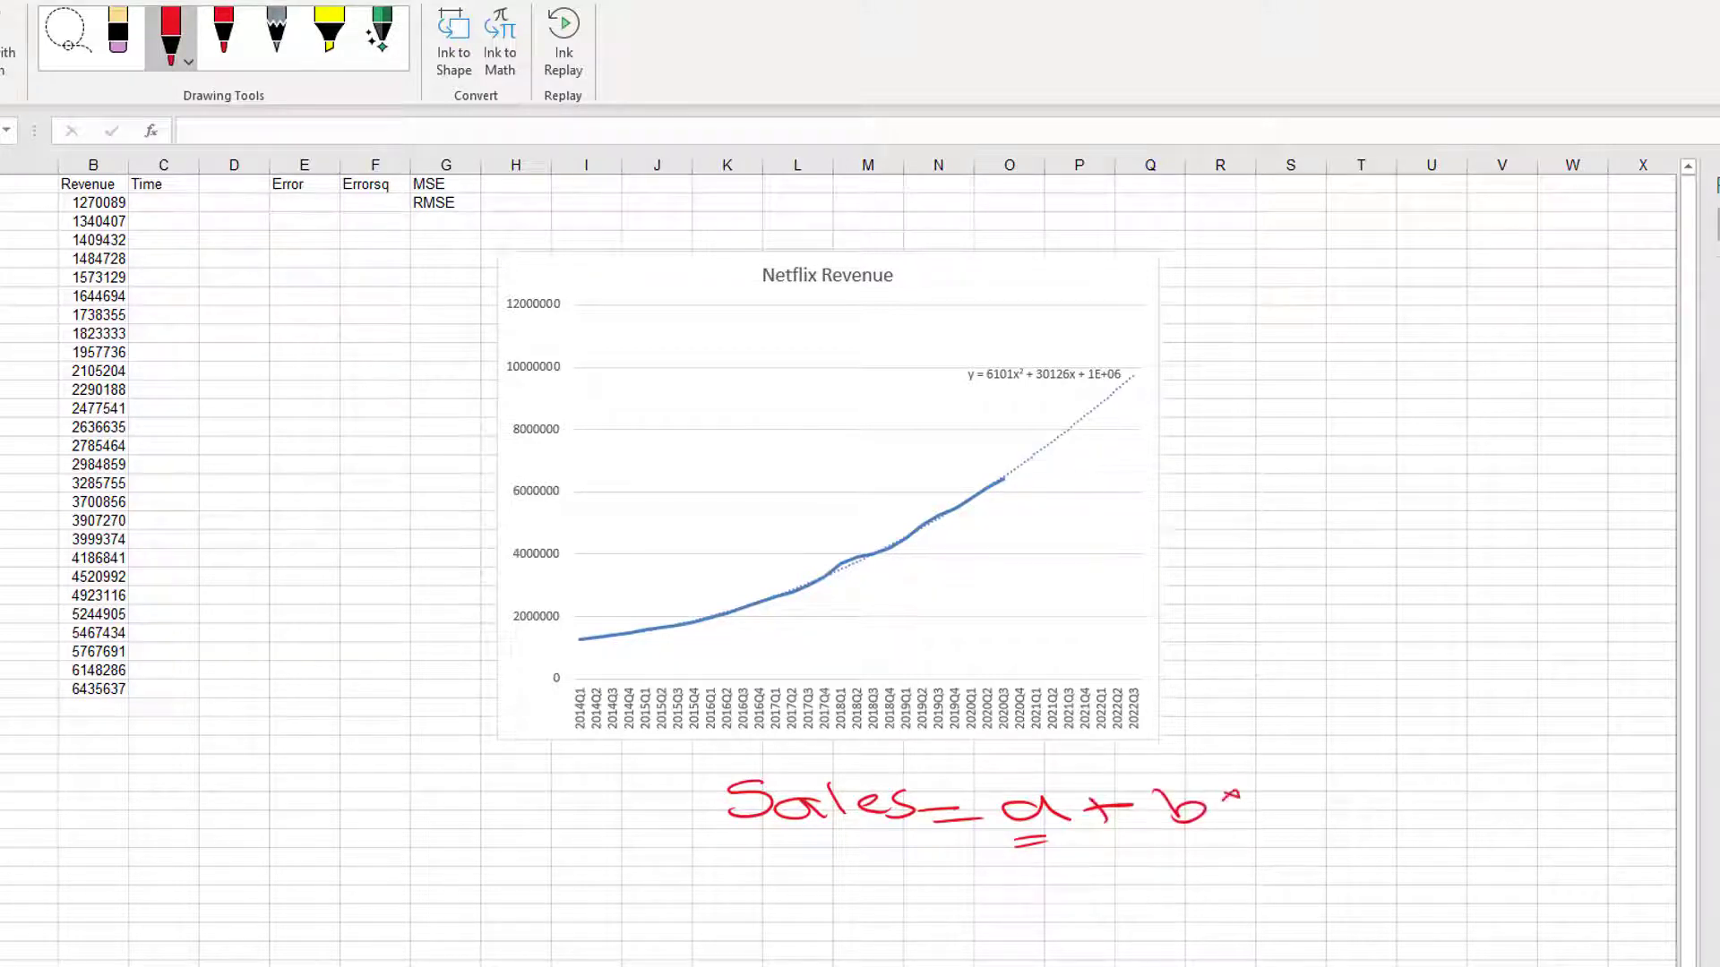
Step: Finish the ink formula with '+ b*Time + c*Time²'
drag(1263, 782, 1300, 779)
drag(1289, 782, 1304, 813)
drag(1431, 808, 1451, 803)
drag(1437, 796, 1435, 820)
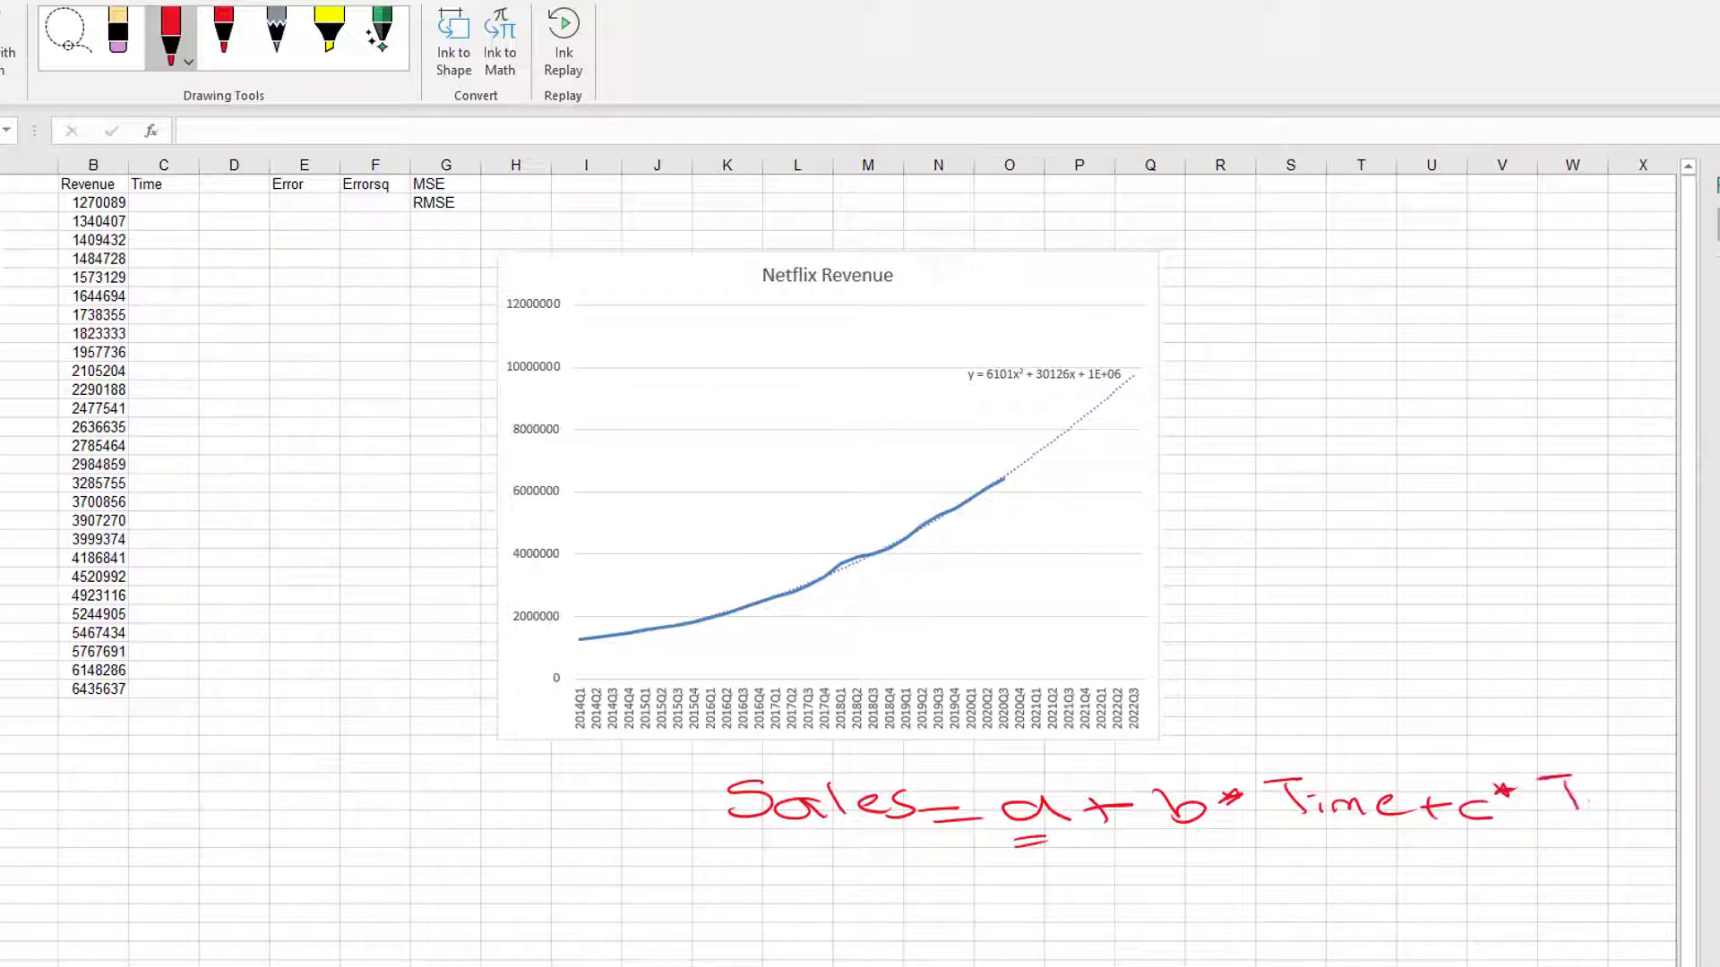
drag(1604, 798, 1635, 810)
mouse_move(1643, 806)
mouse_down()
mouse_move(1661, 809)
mouse_move(1671, 768)
mouse_up()
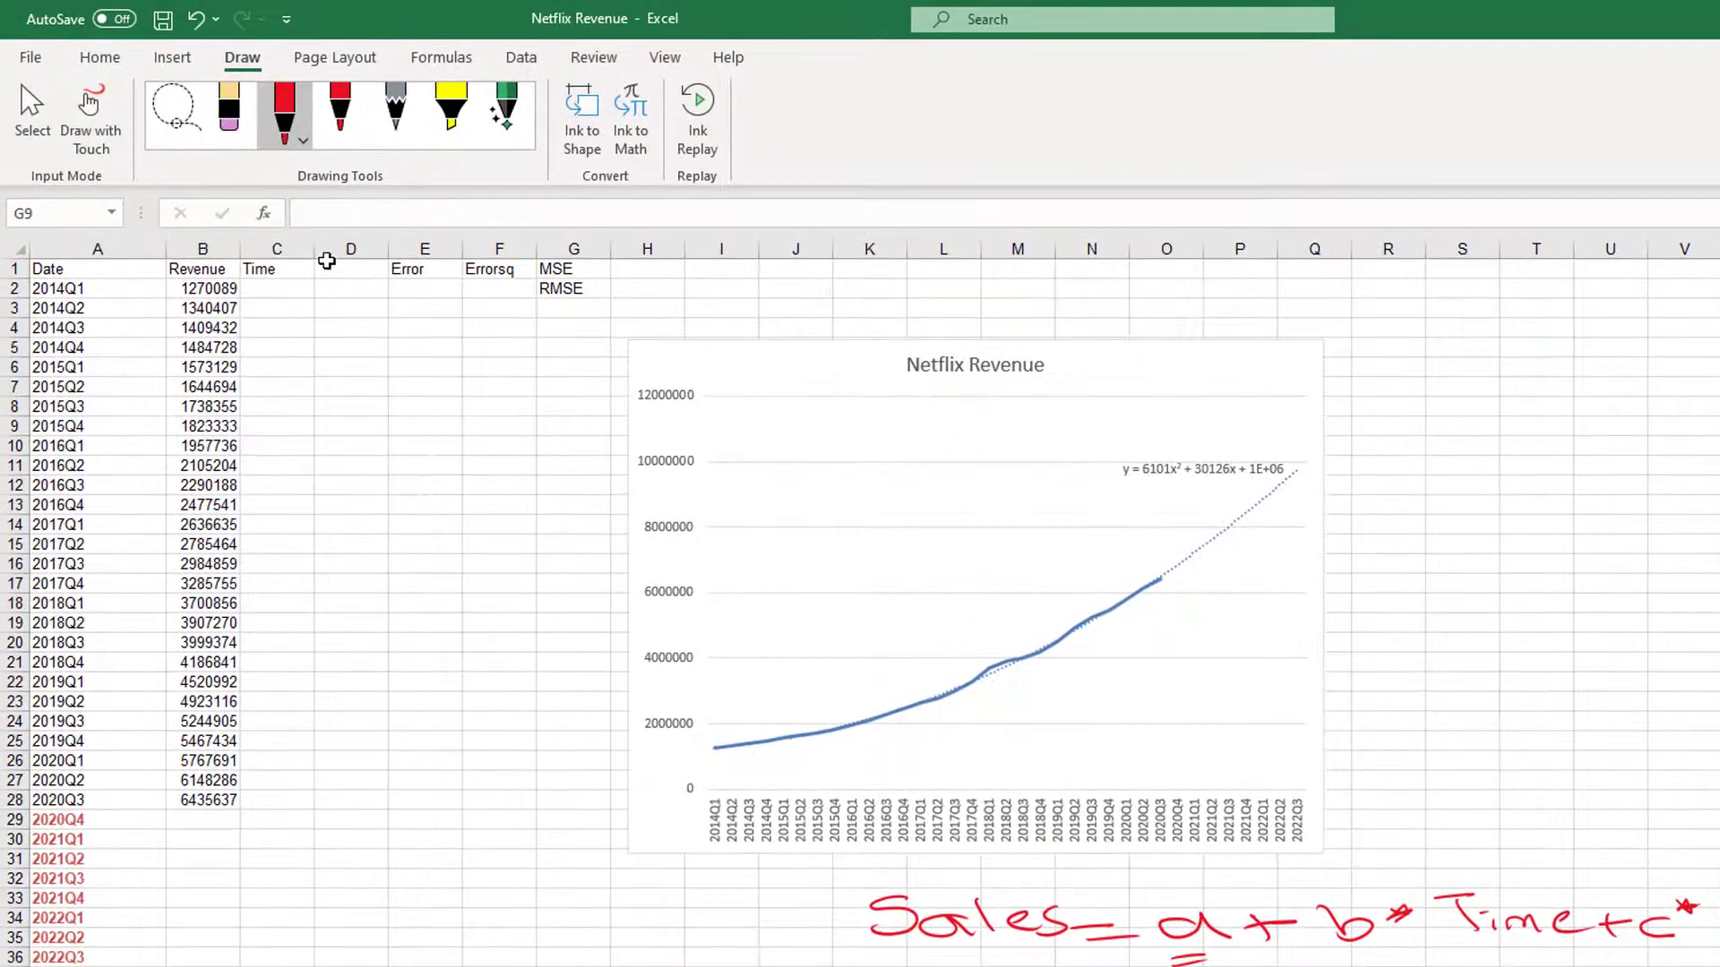
Step: Leave ink mode and enter the heading 'Timesquare' in D1
click(266, 248)
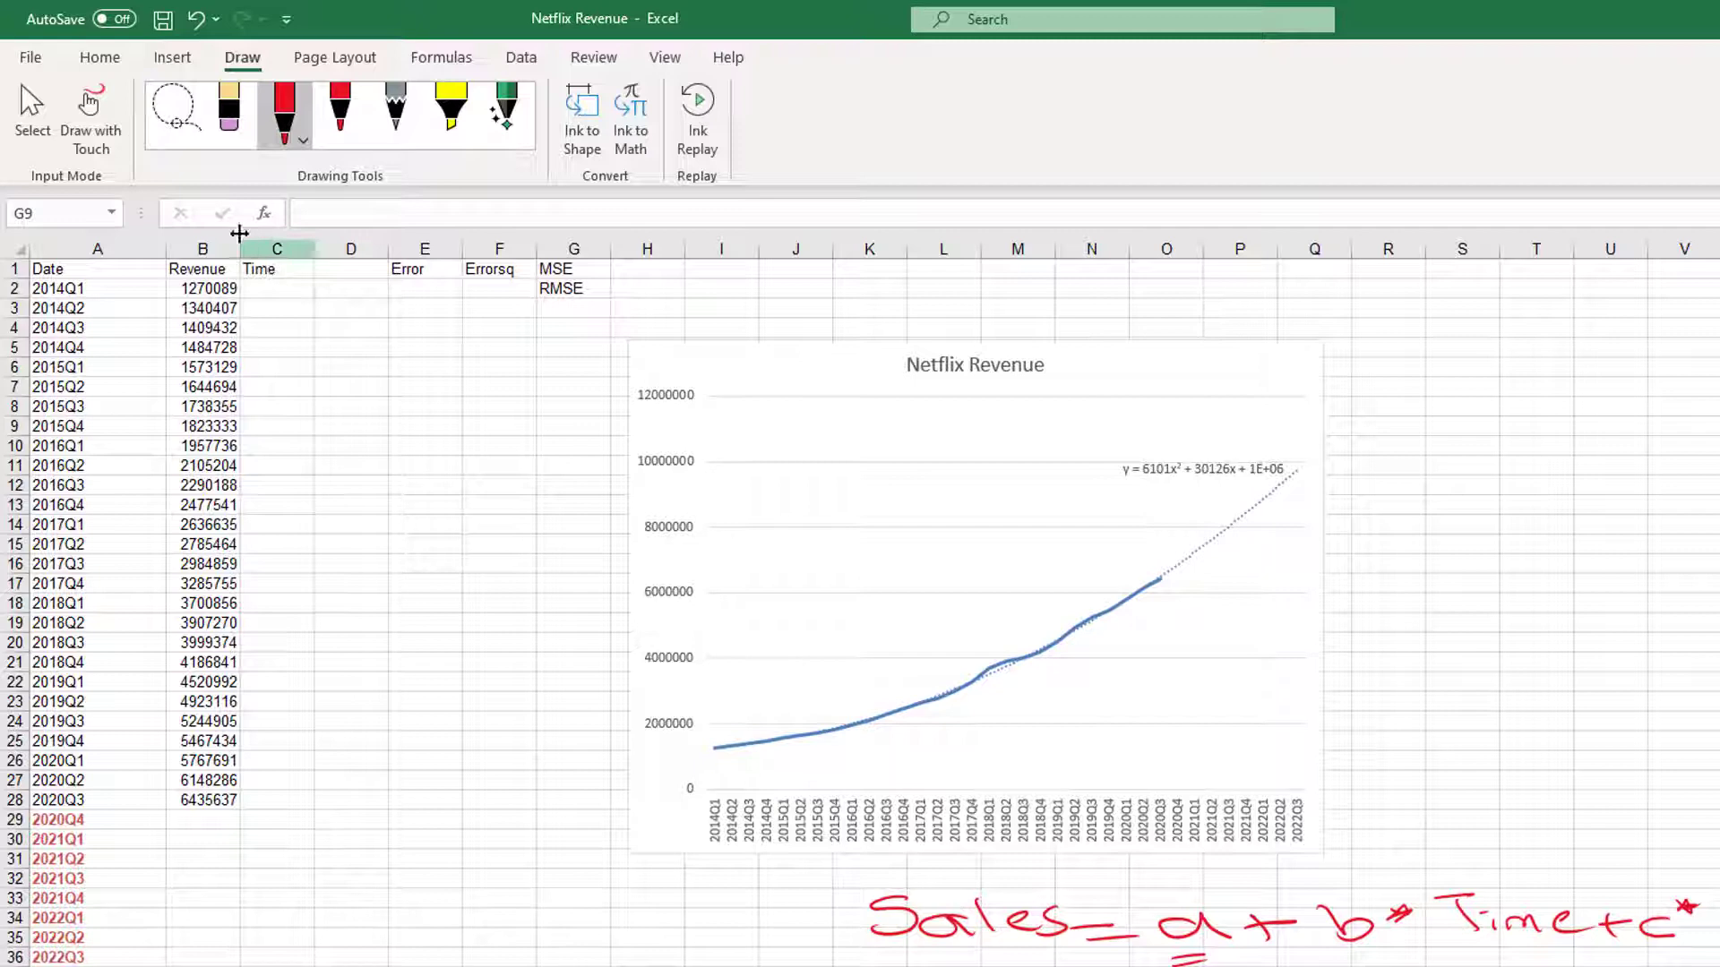
click(32, 116)
click(264, 248)
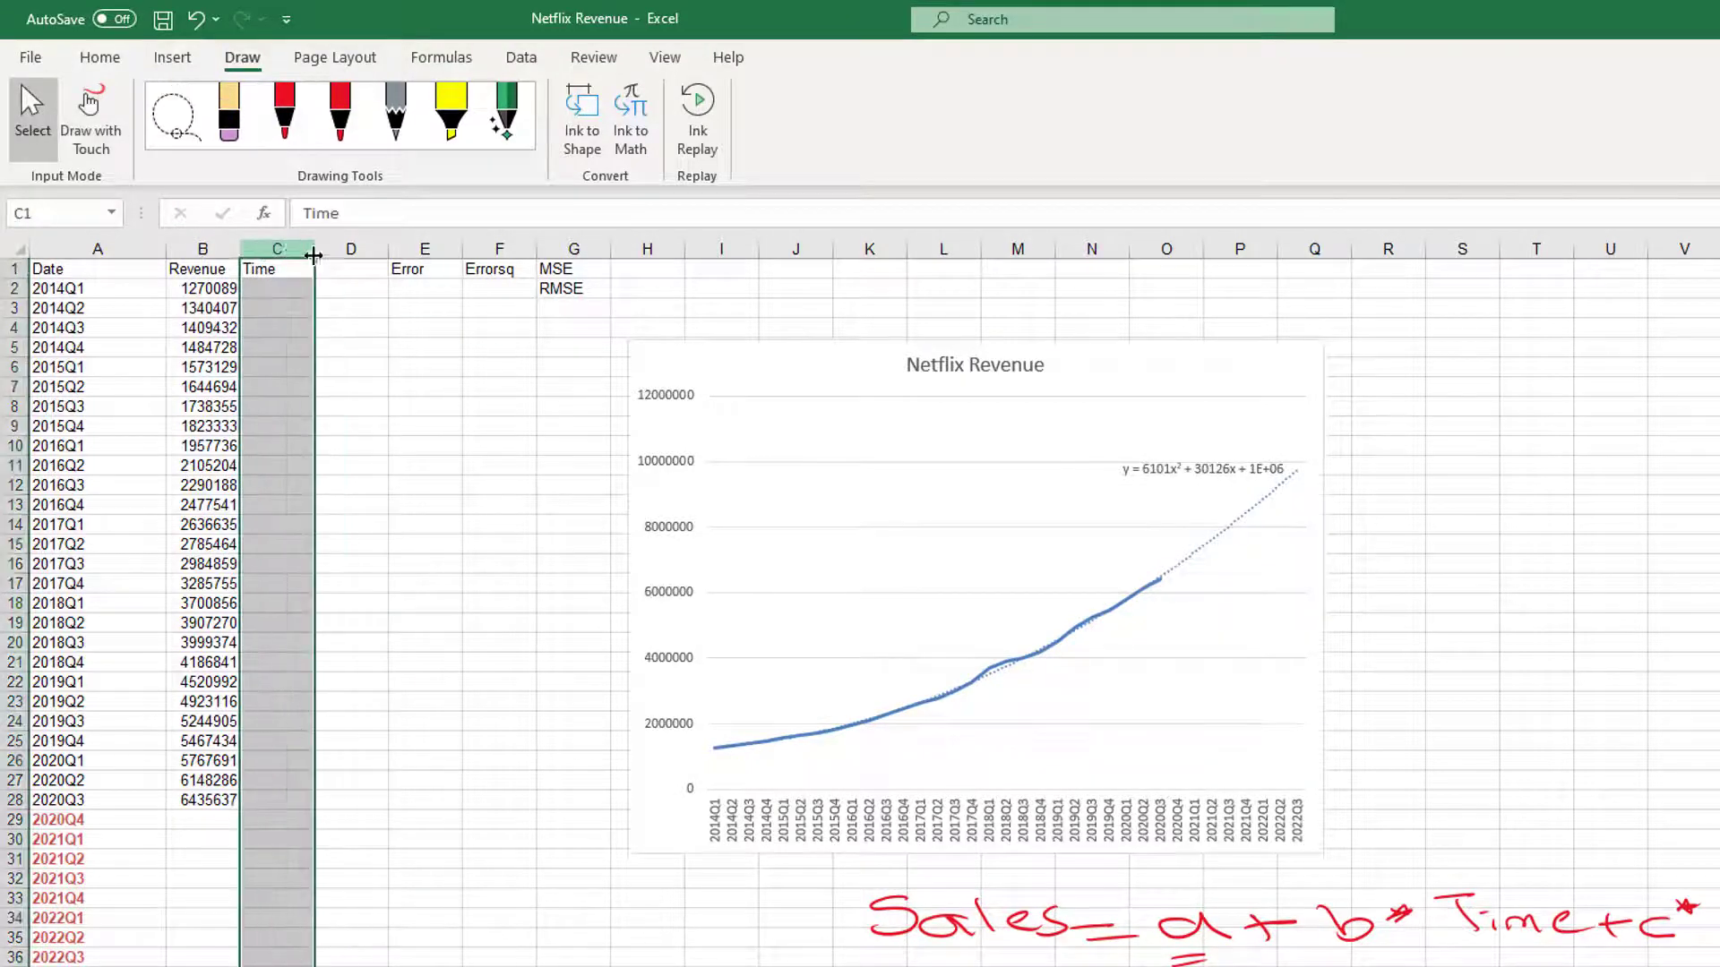
click(338, 269)
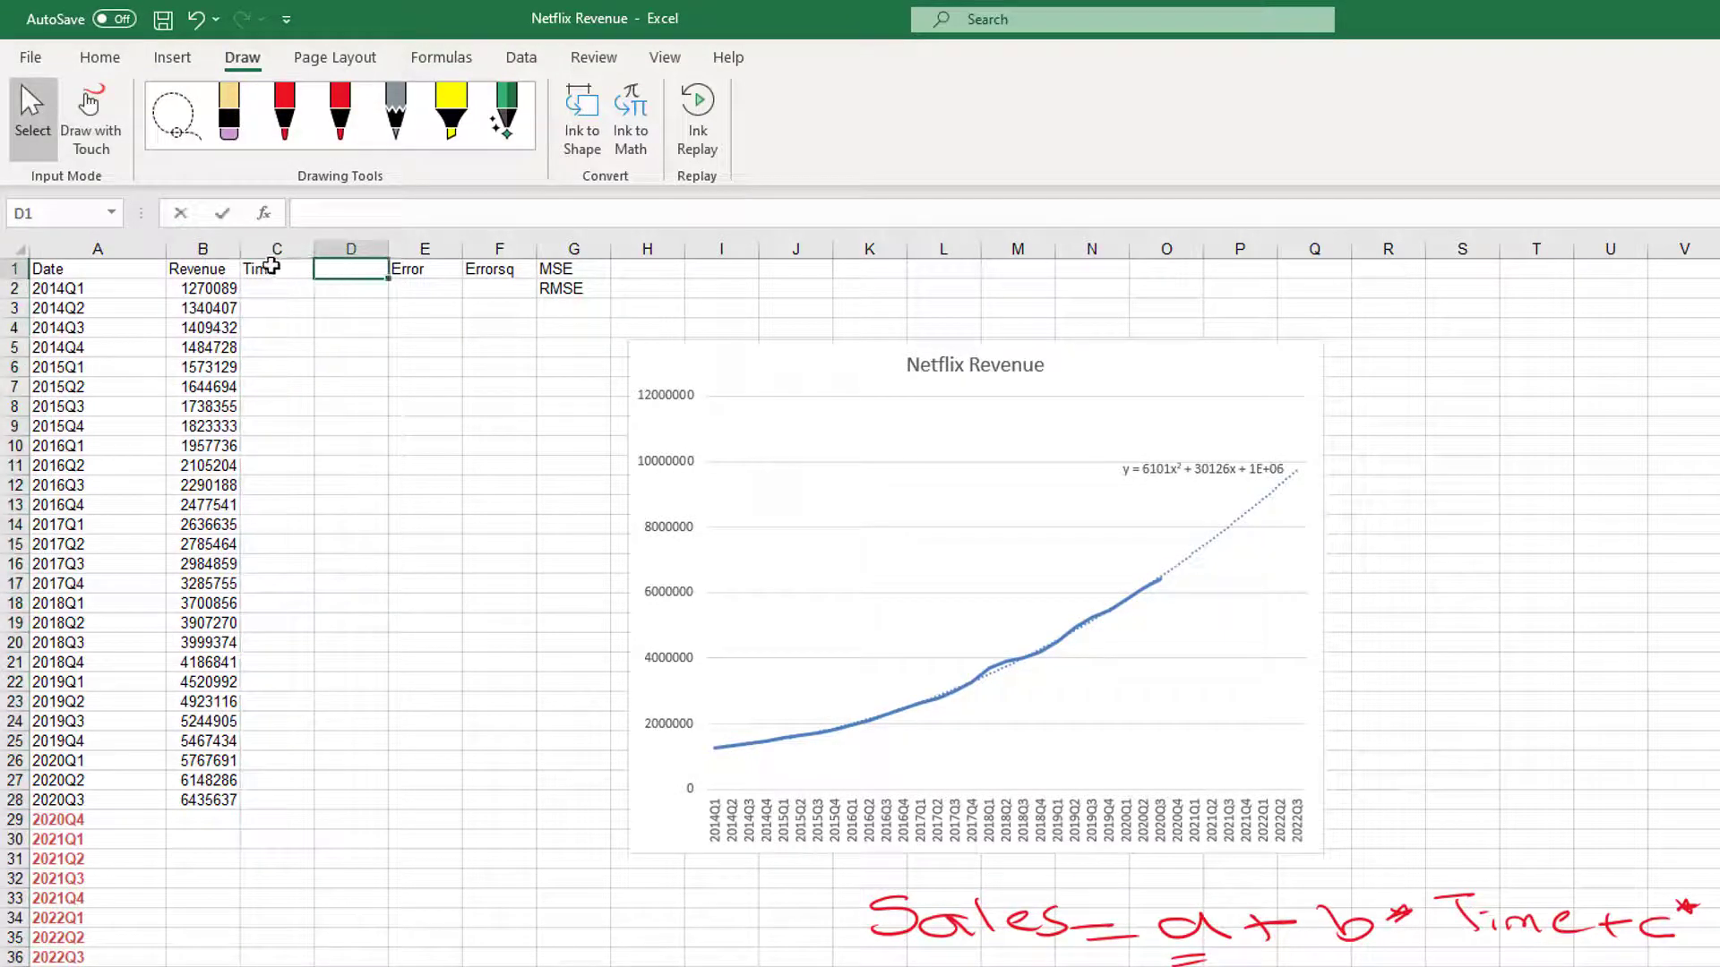
key(F2)
text(Timesquare)
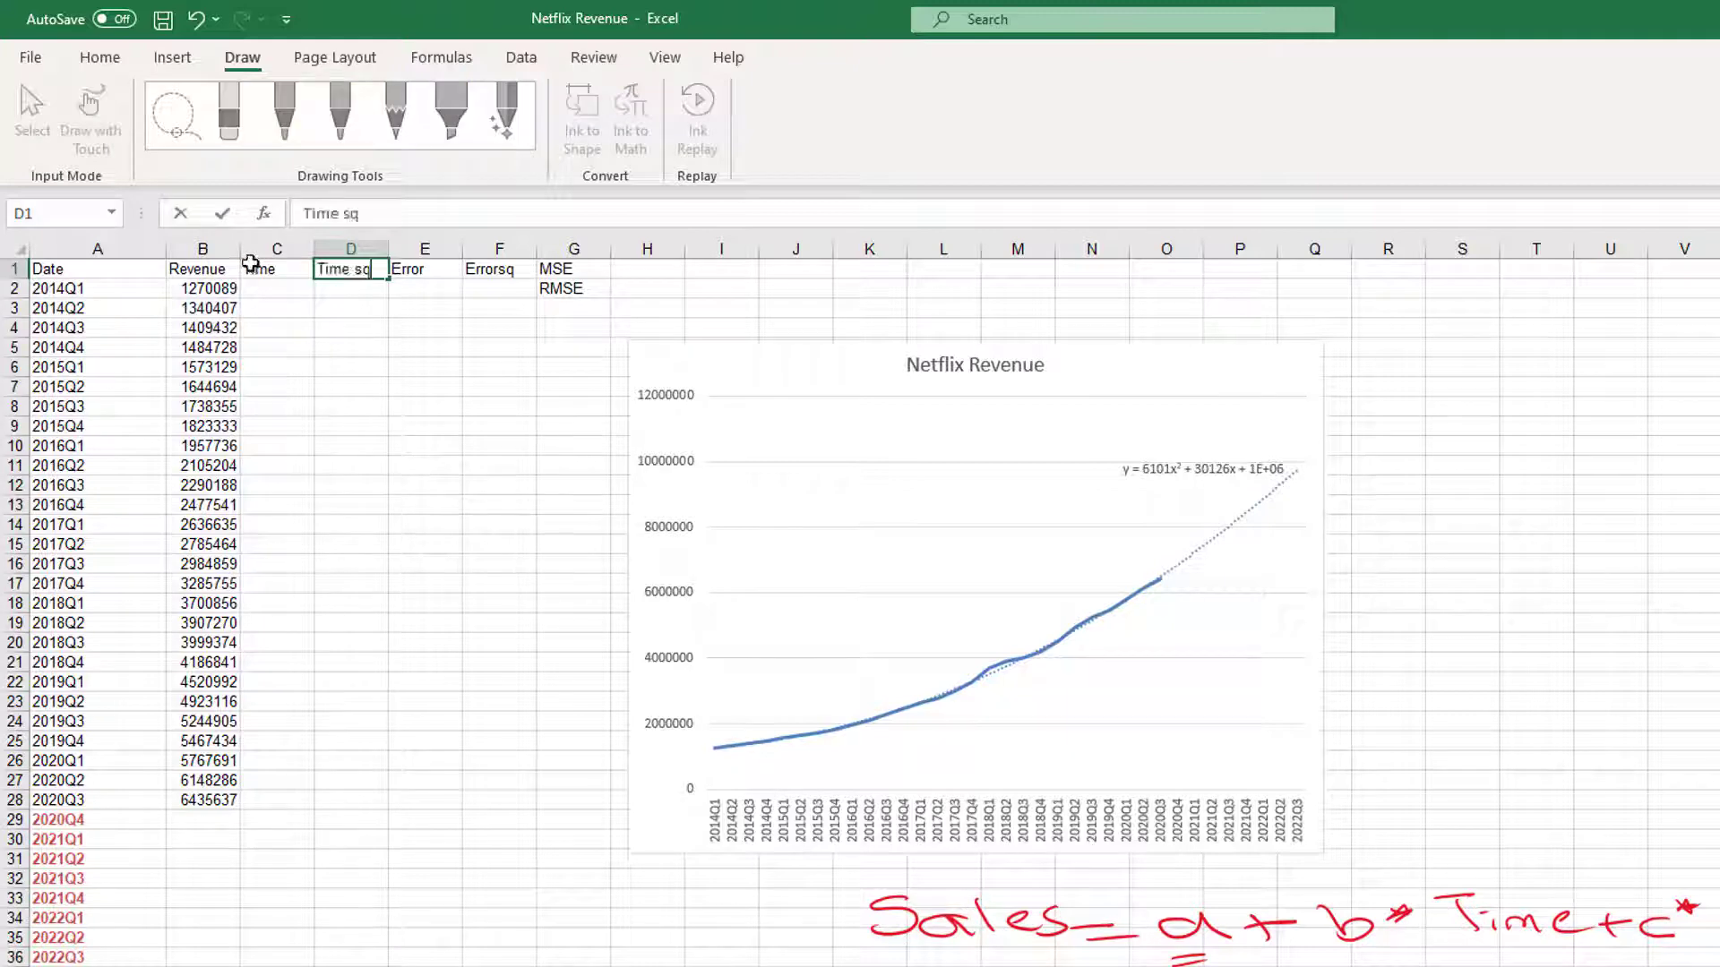
Step: Number the Time column 1 to 35 down column C
click(260, 288)
text(1)
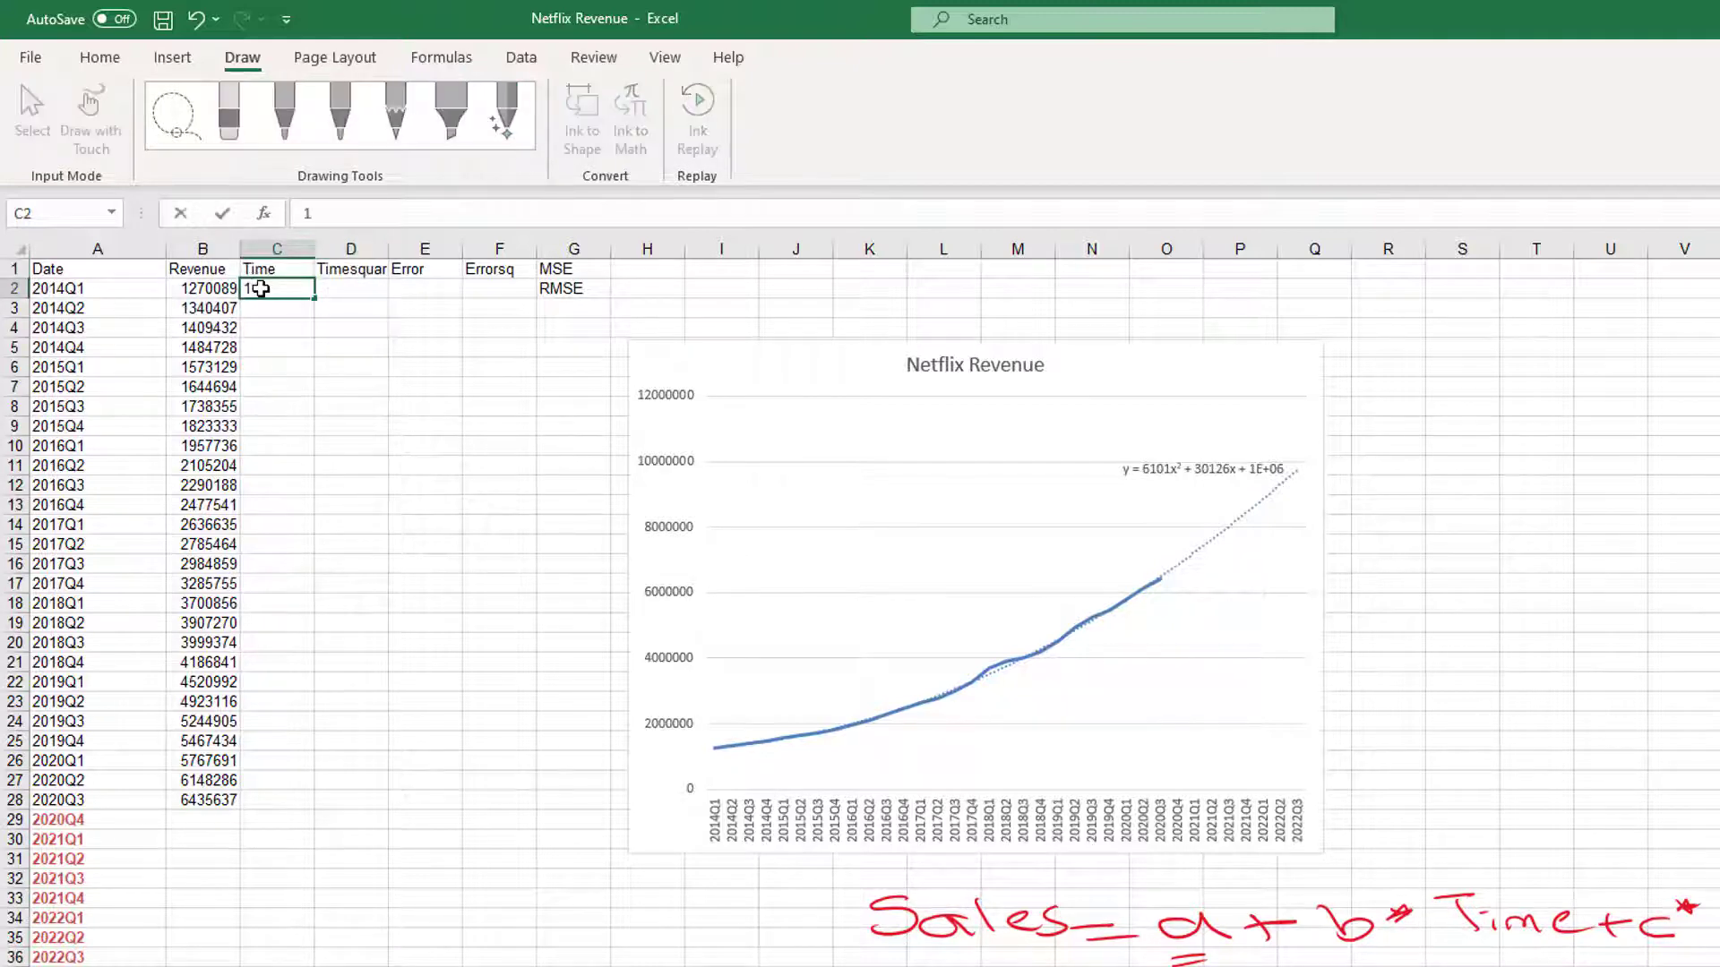
key(Return)
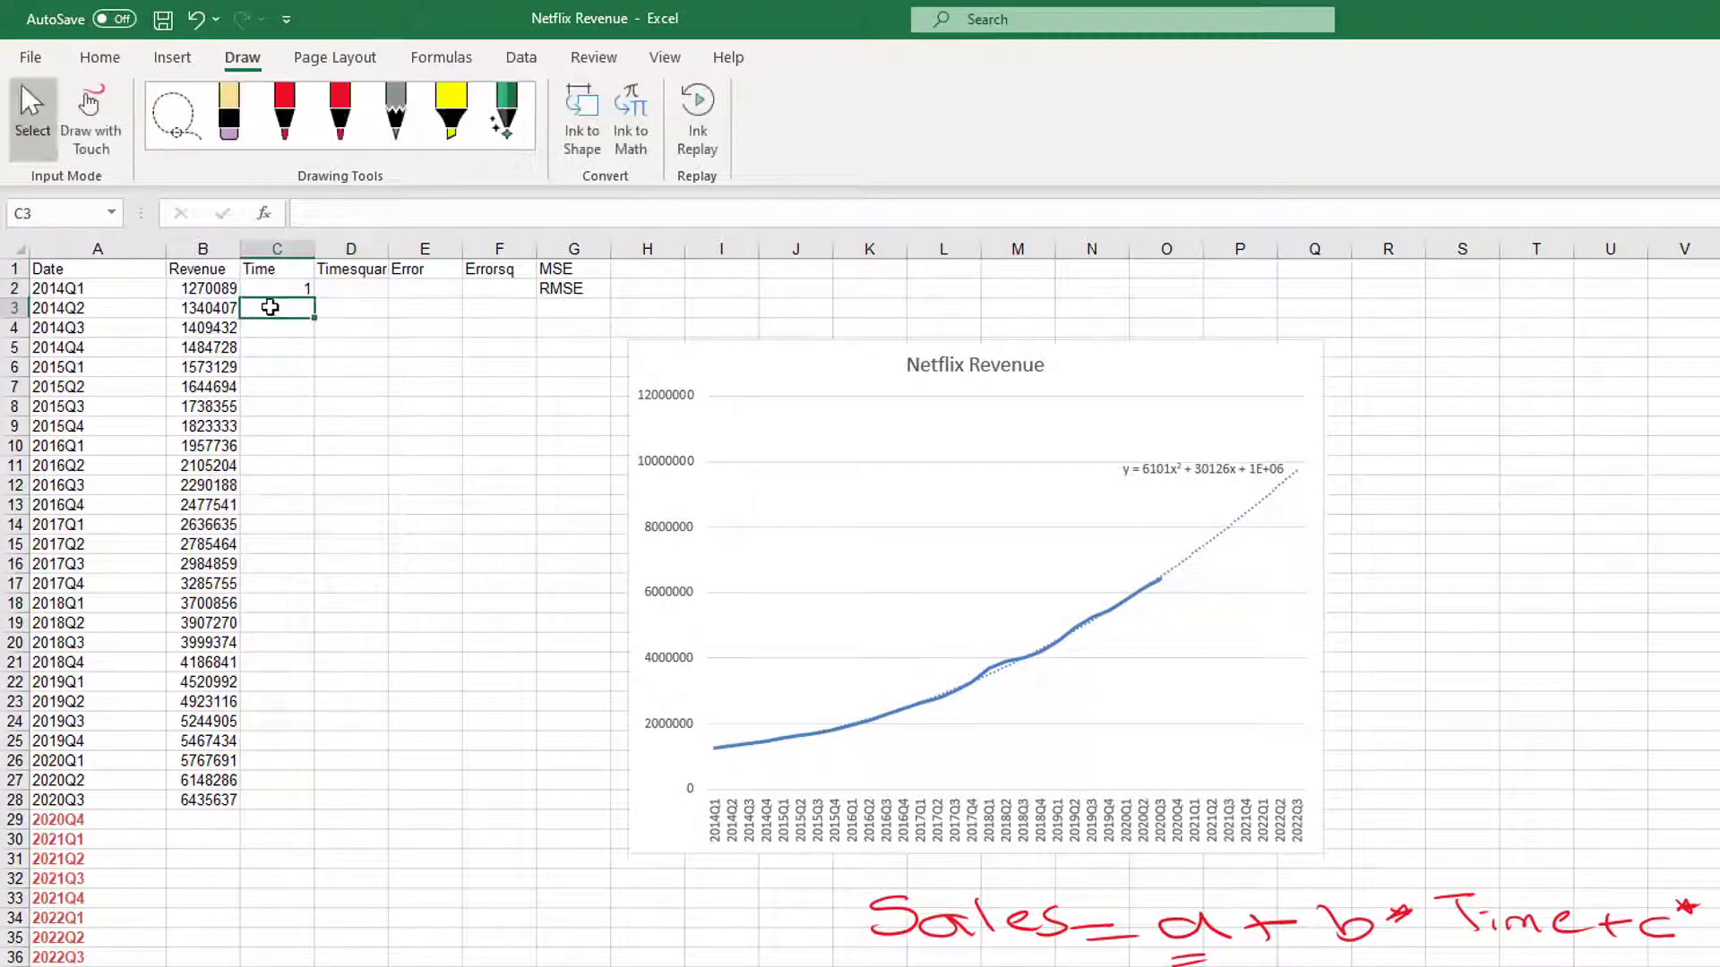
text(2)
drag(284, 288, 294, 309)
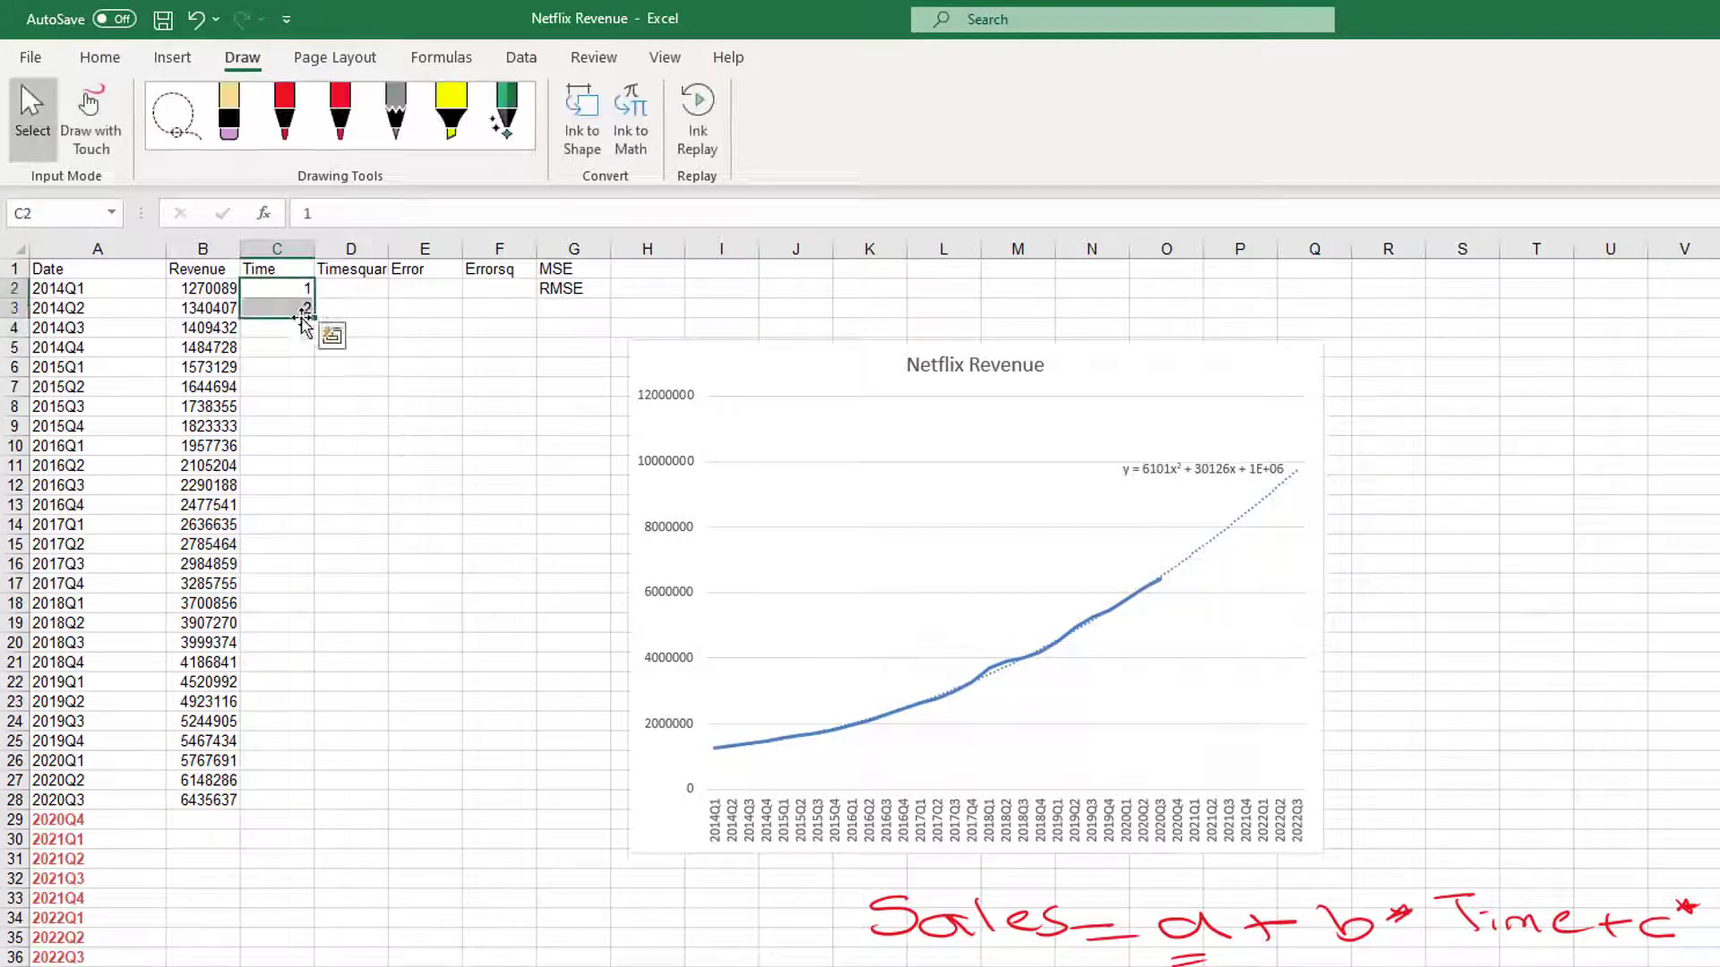
double_click(318, 319)
Step: Enter =C2^2 in D2 and fill it down to row 36
click(324, 287)
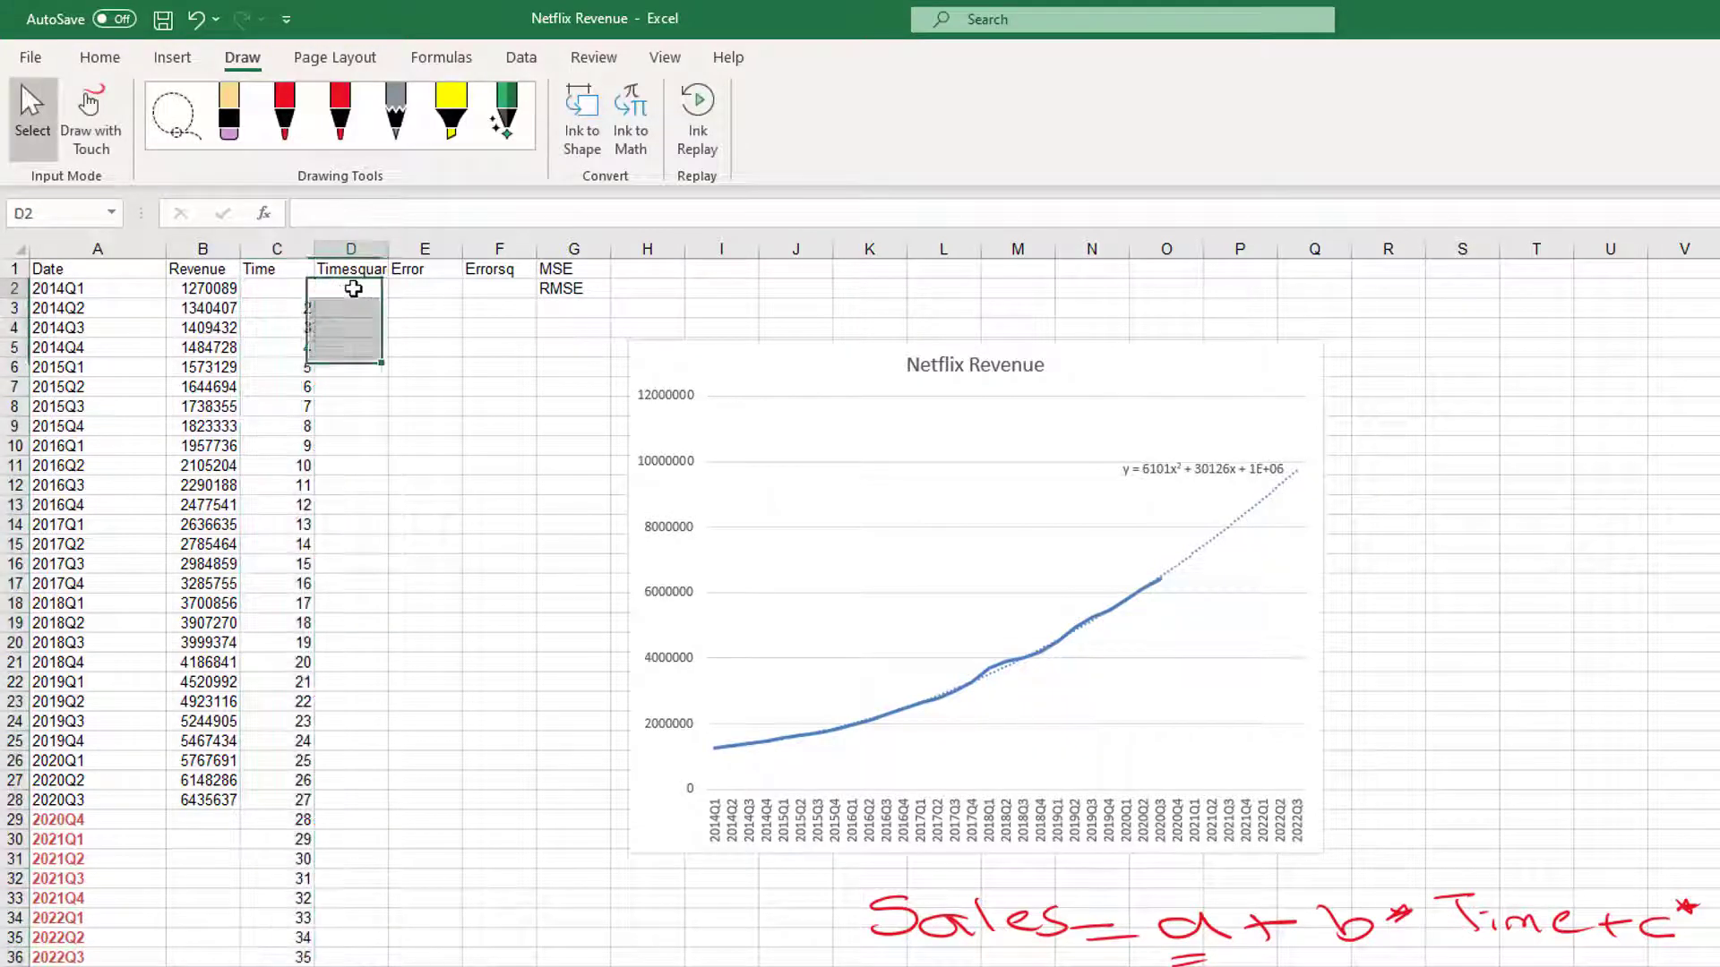
text(=)
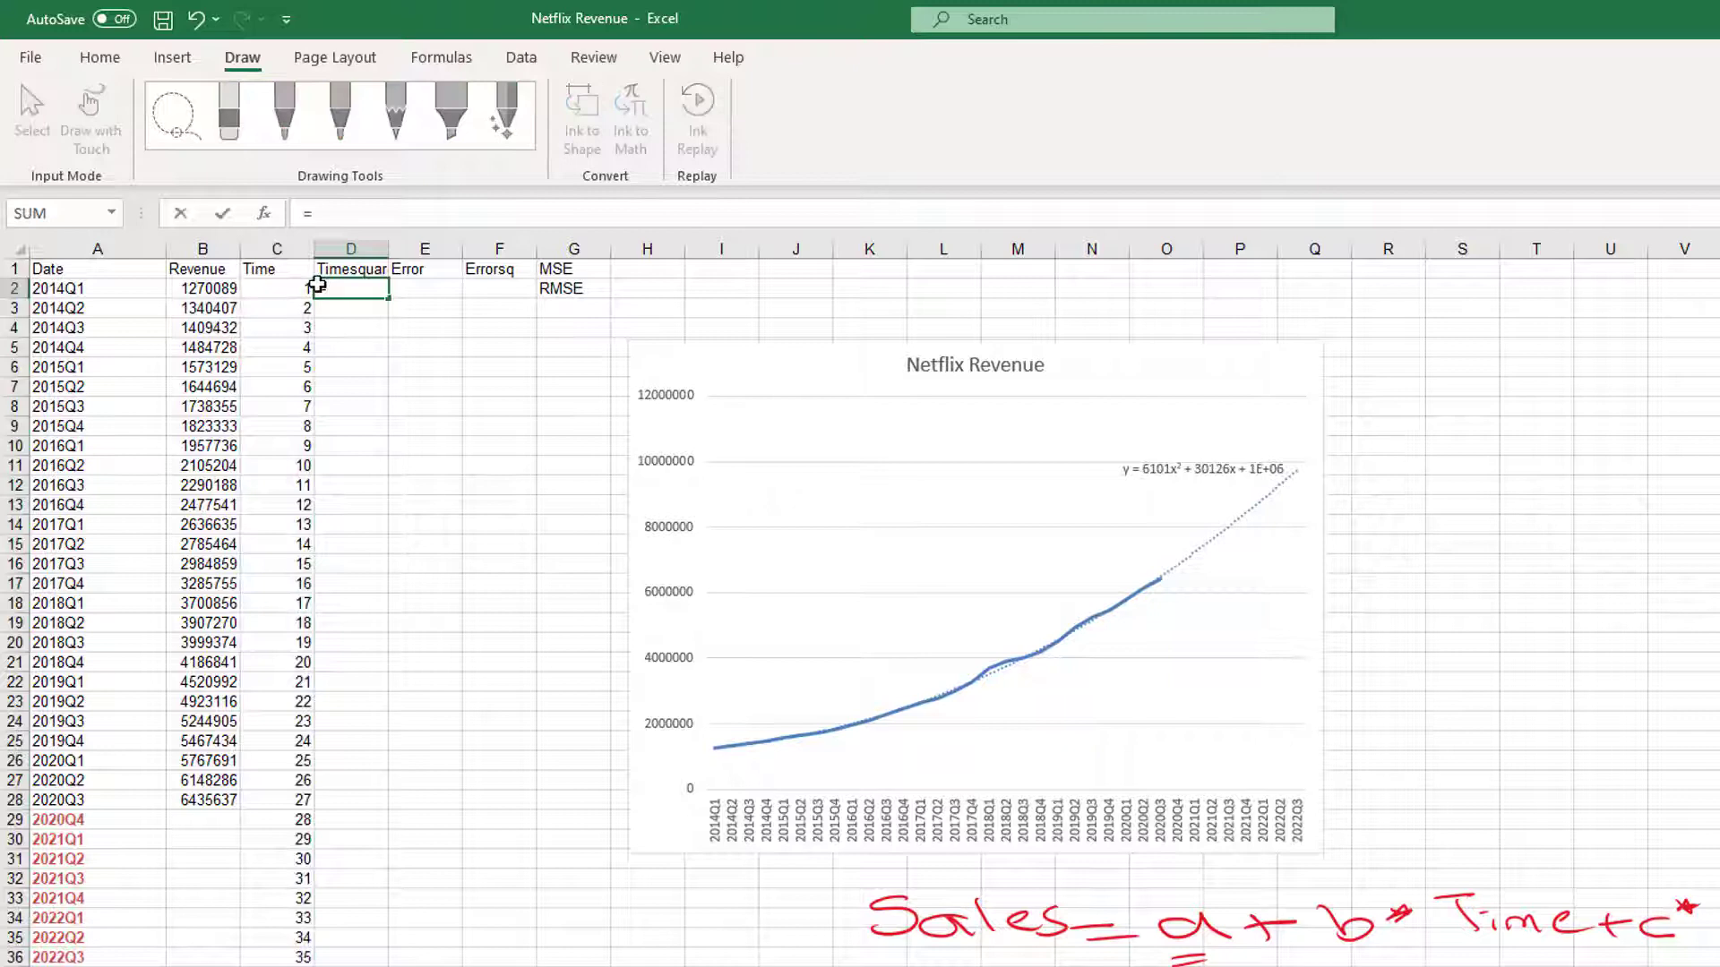
click(299, 287)
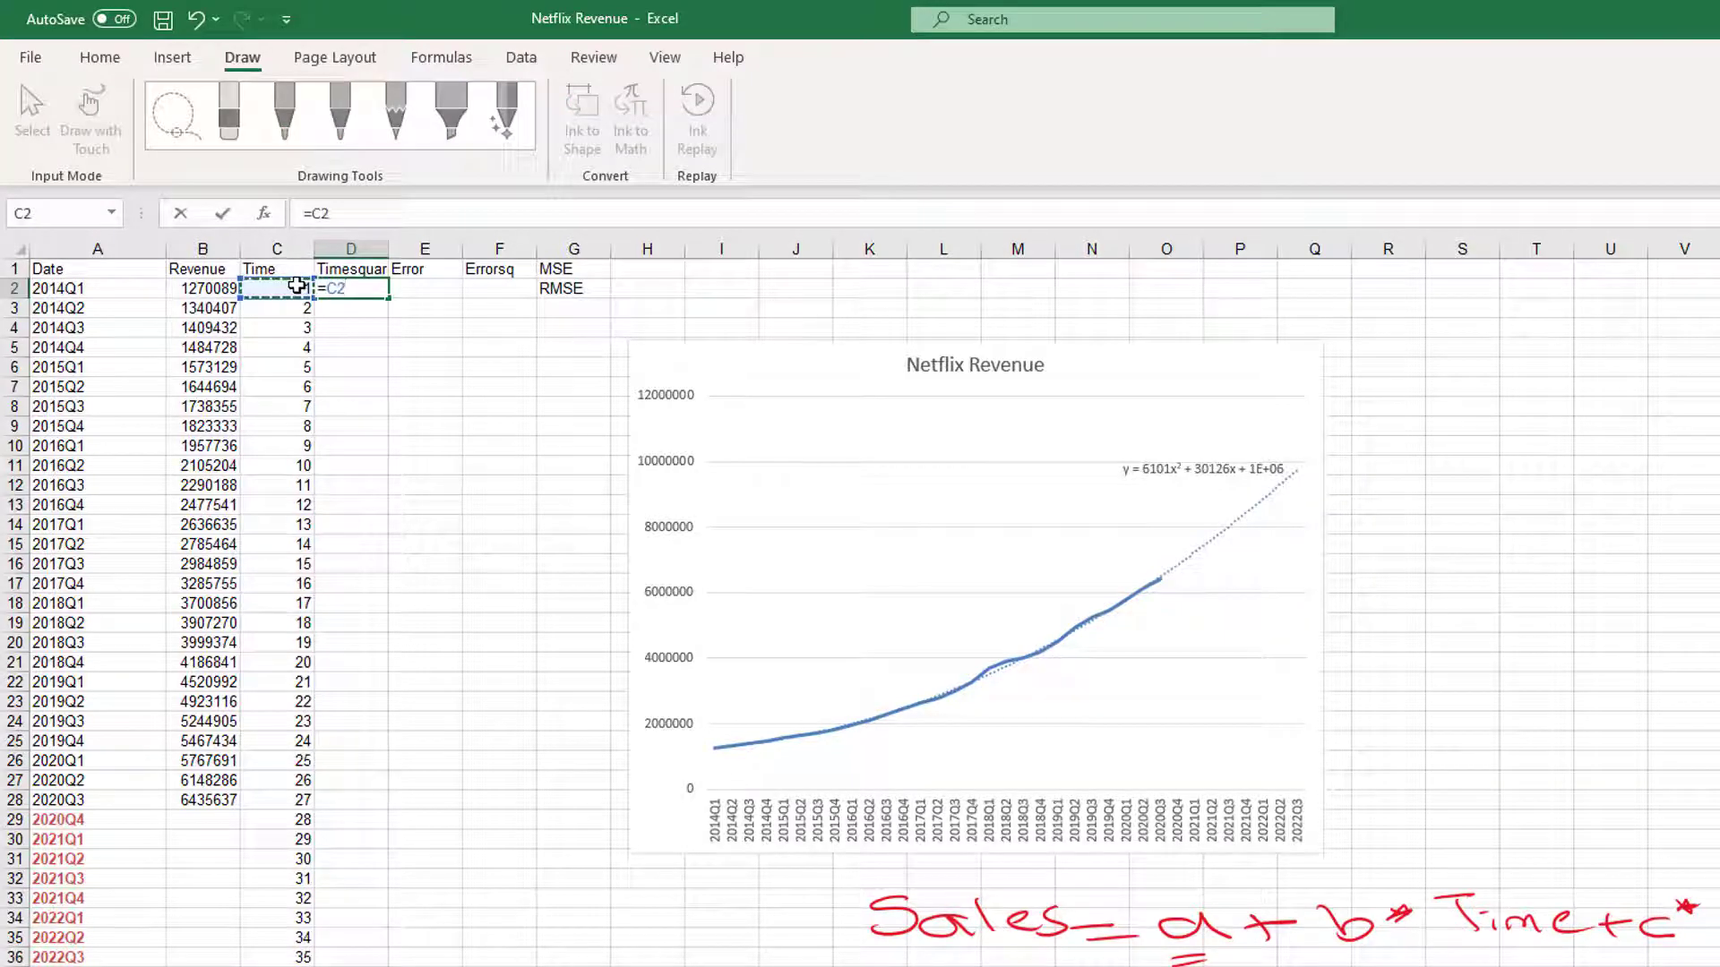
text(^2)
key(Return)
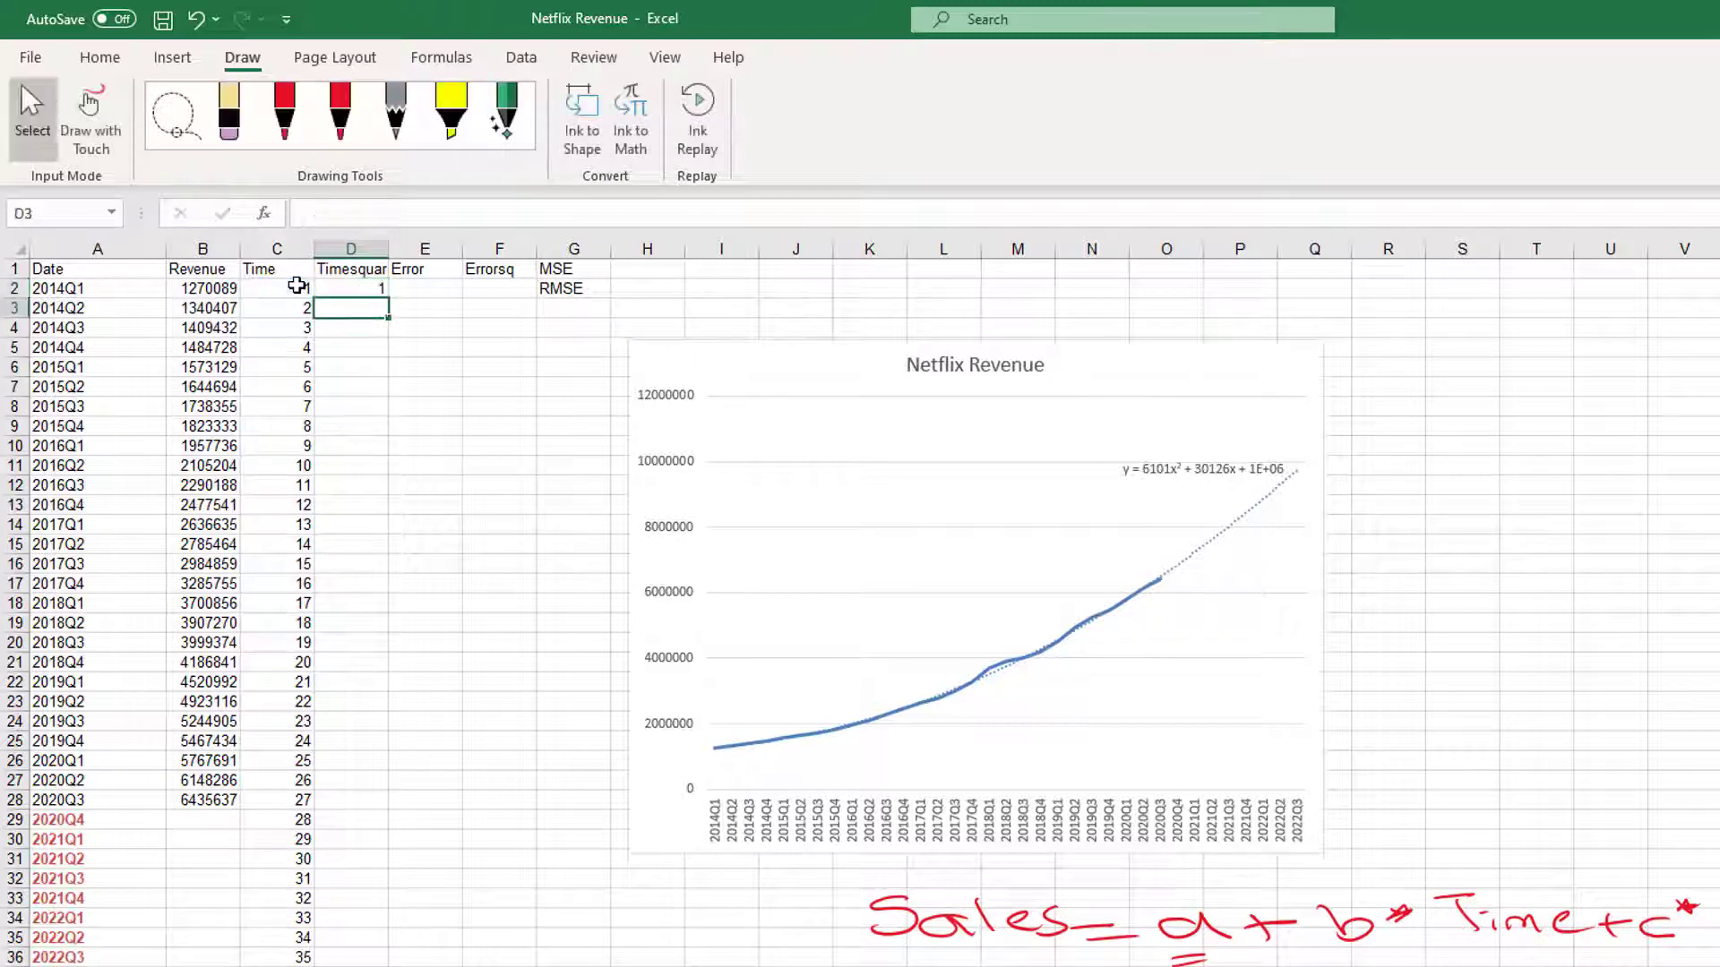
click(343, 287)
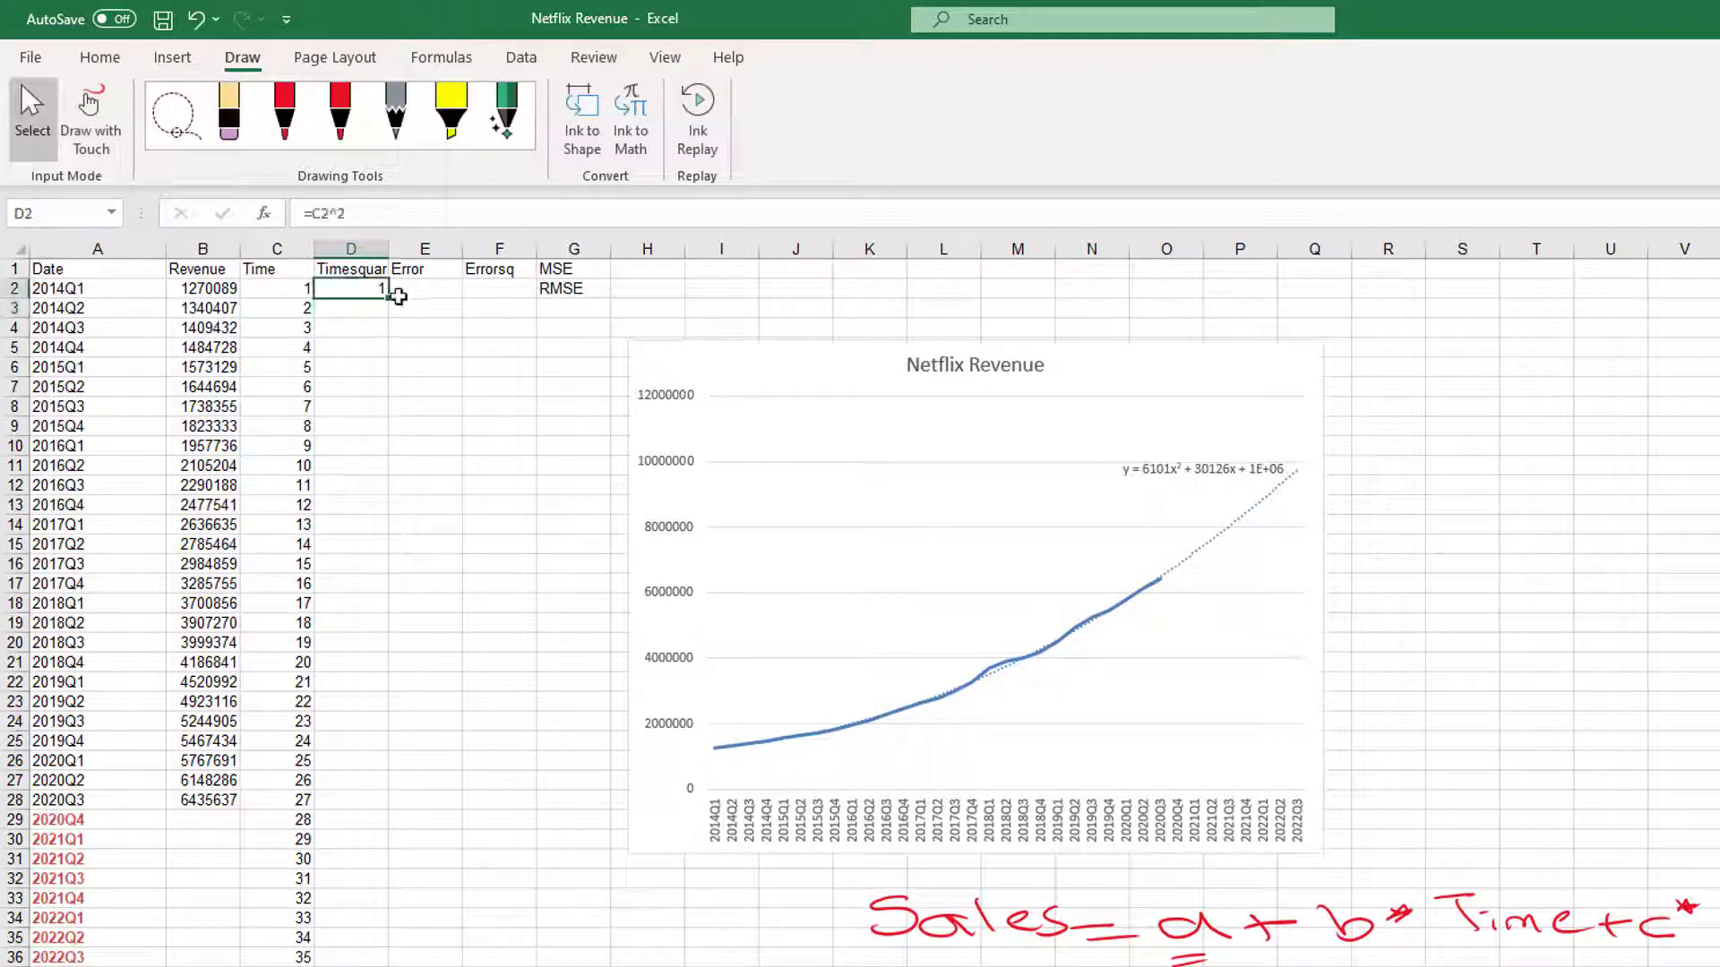
double_click(388, 297)
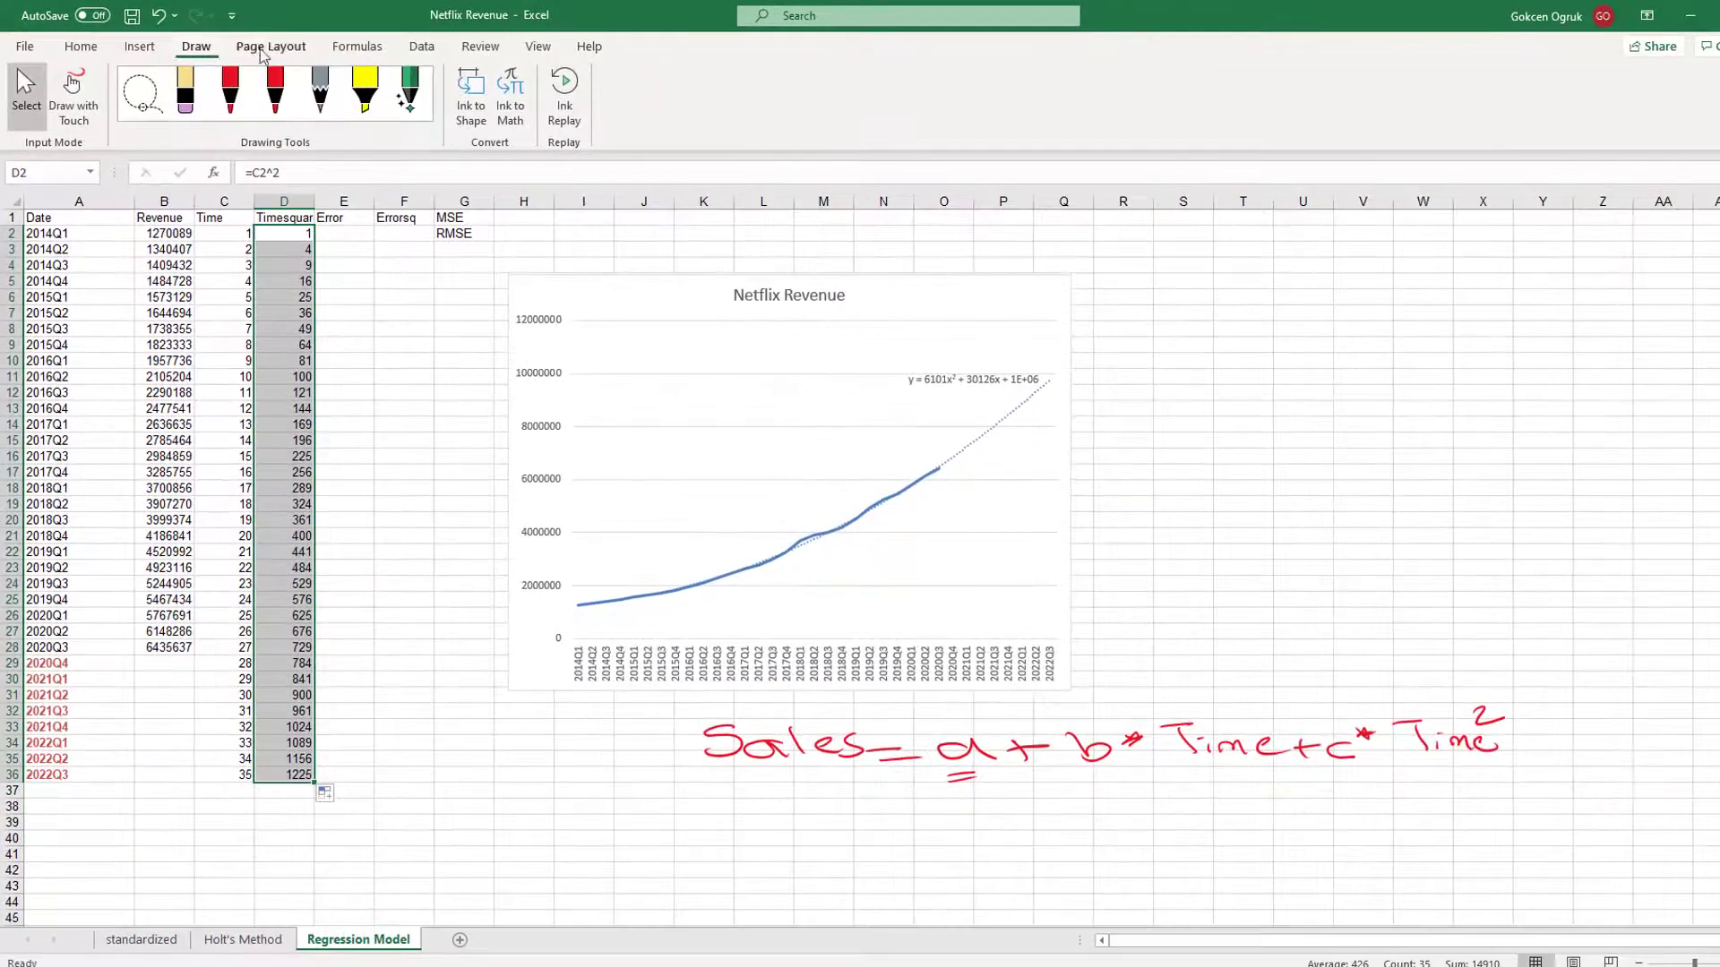
Step: Choose Regression from the Data Analysis tools list
click(420, 51)
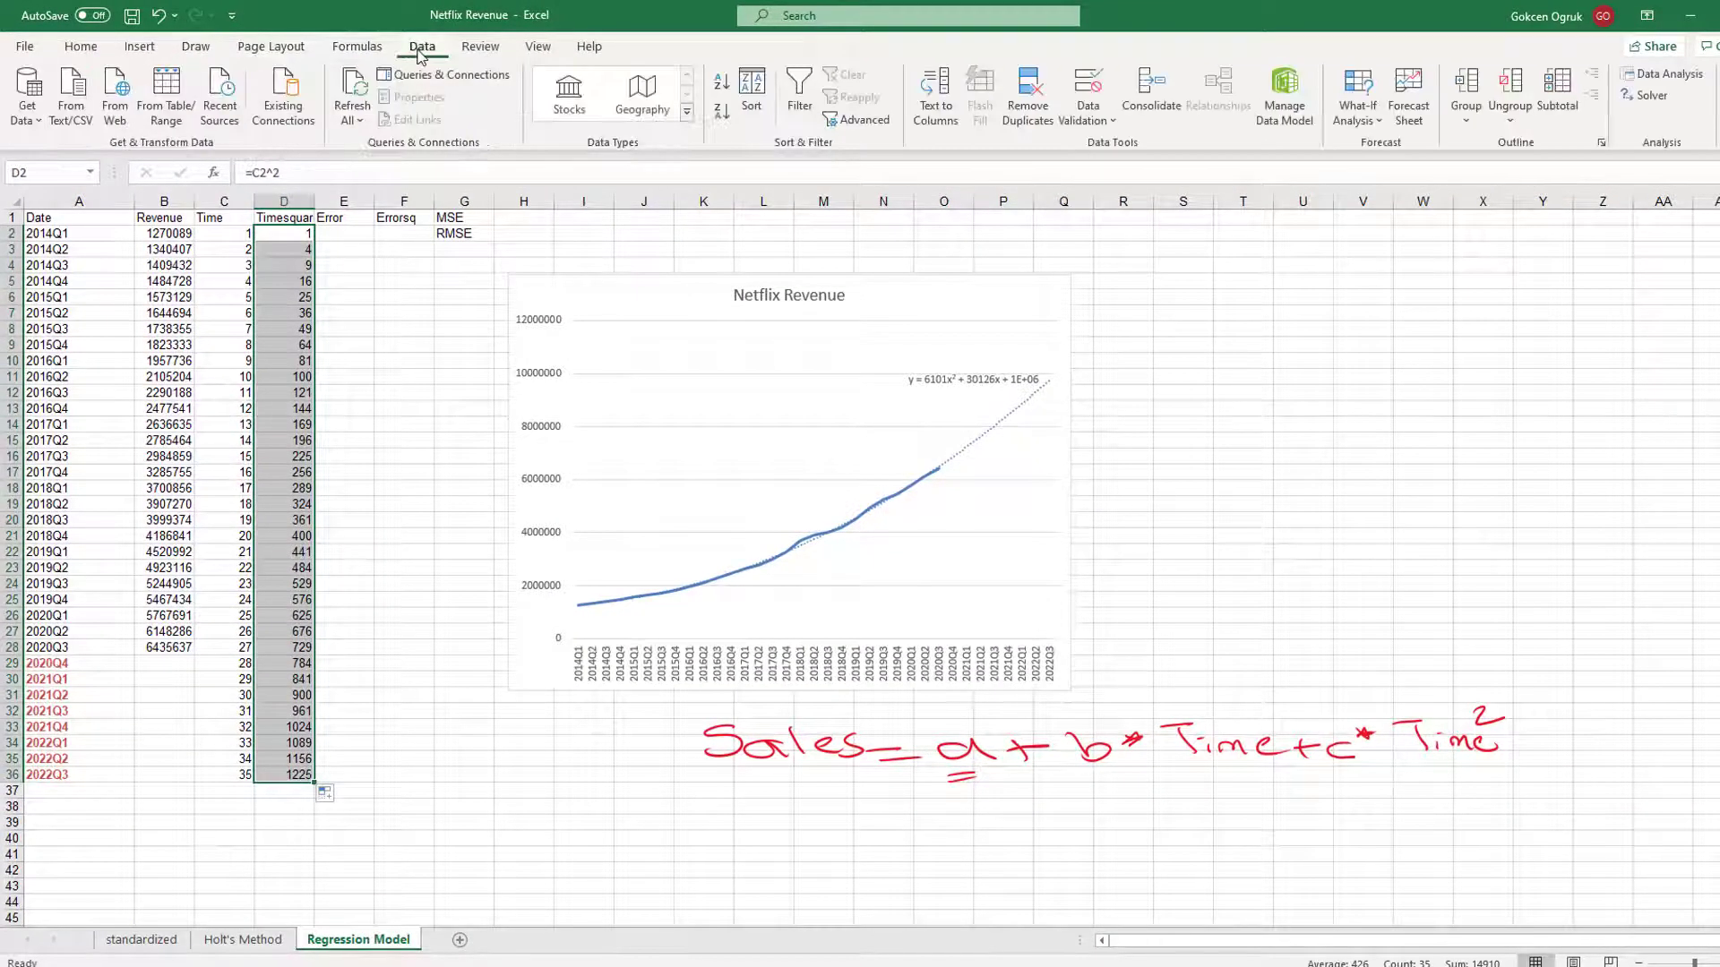
click(1659, 73)
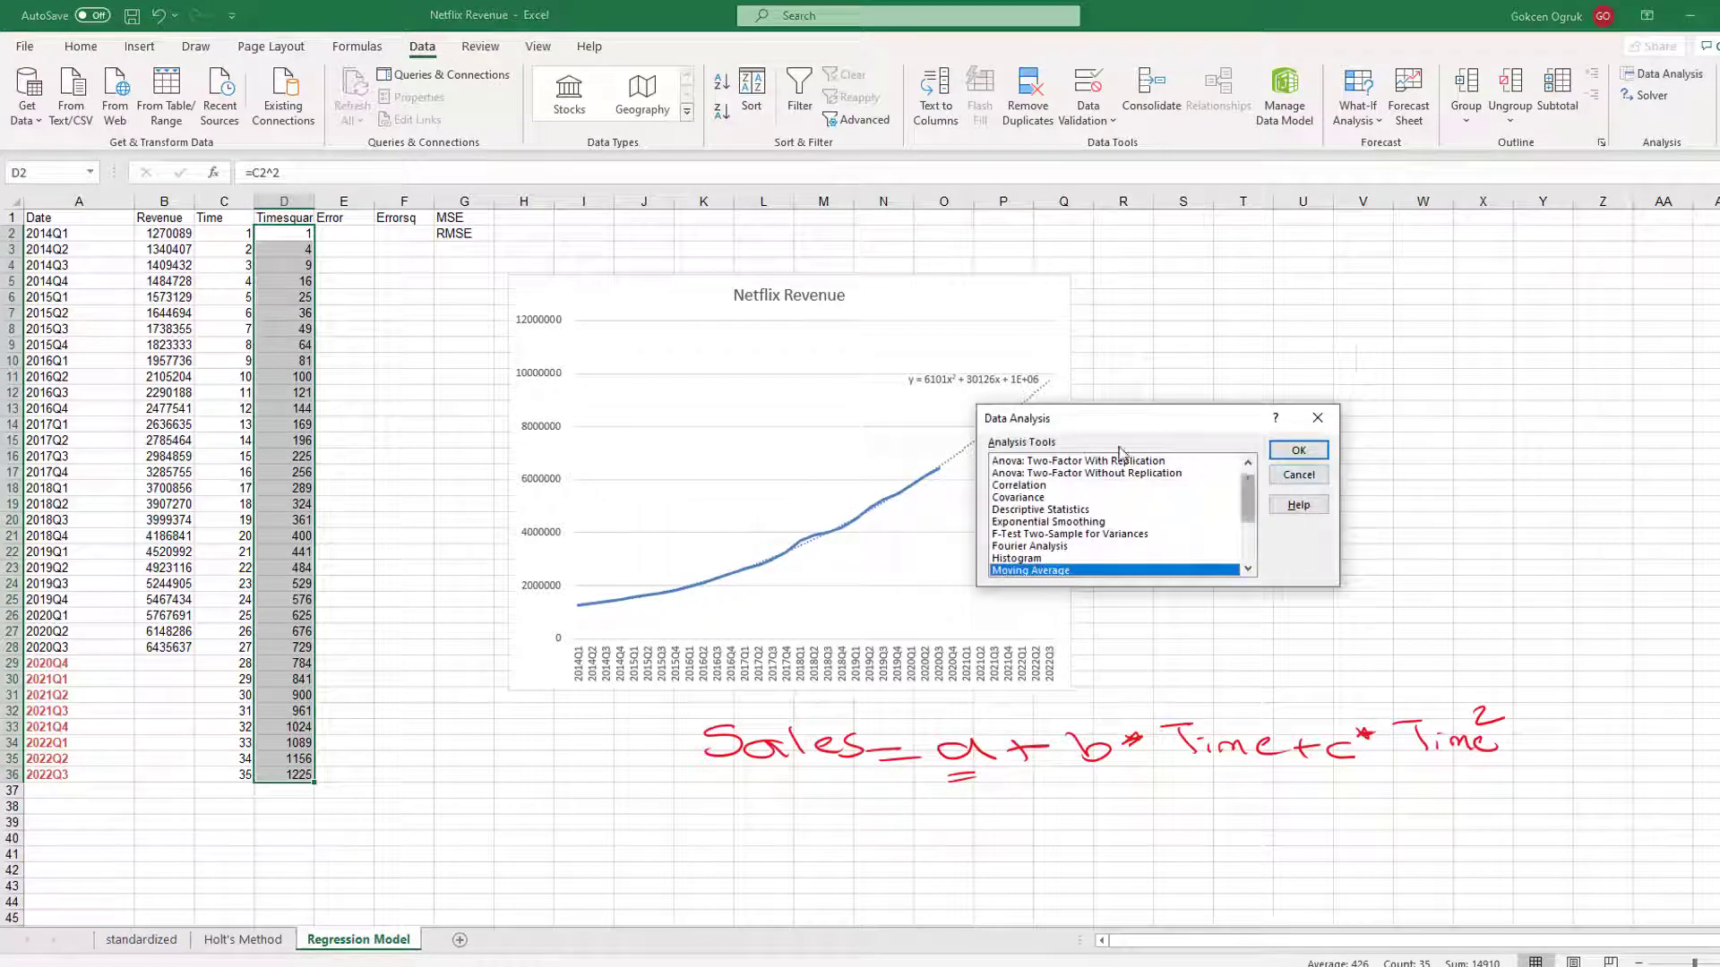
drag(1250, 500, 1249, 537)
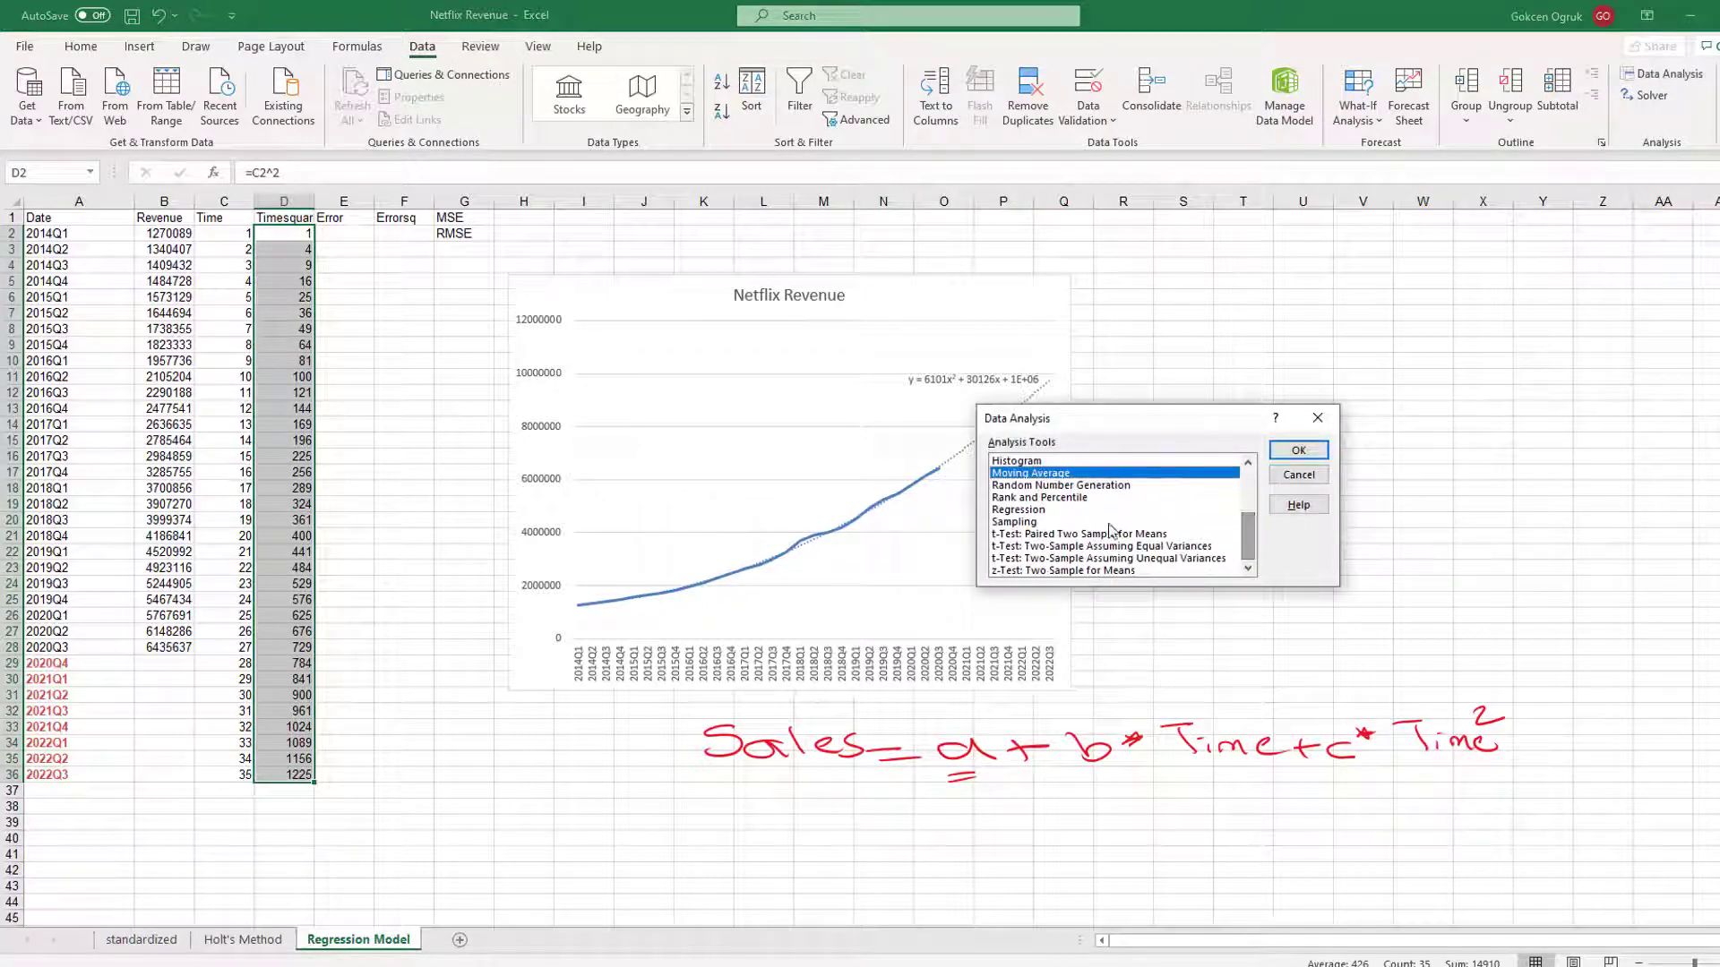
click(1064, 512)
click(1304, 453)
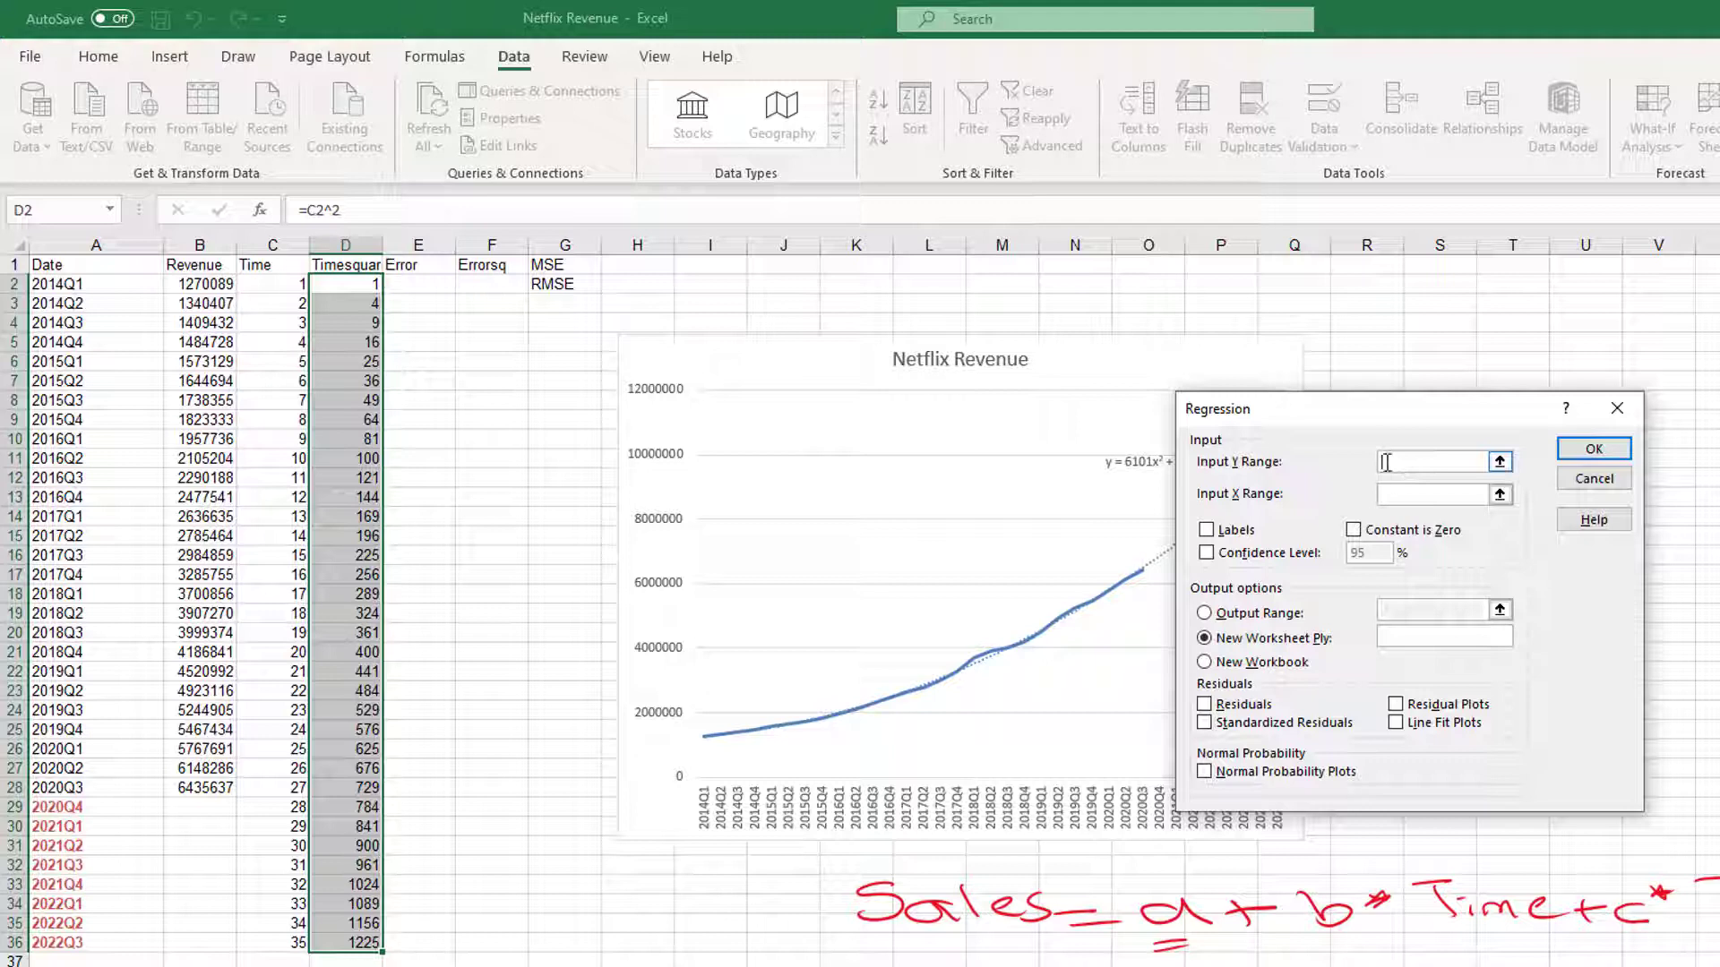
Step: Run Regression with Y range B1:B28, X range C1:D28 and Labels ticked
drag(200, 269, 183, 781)
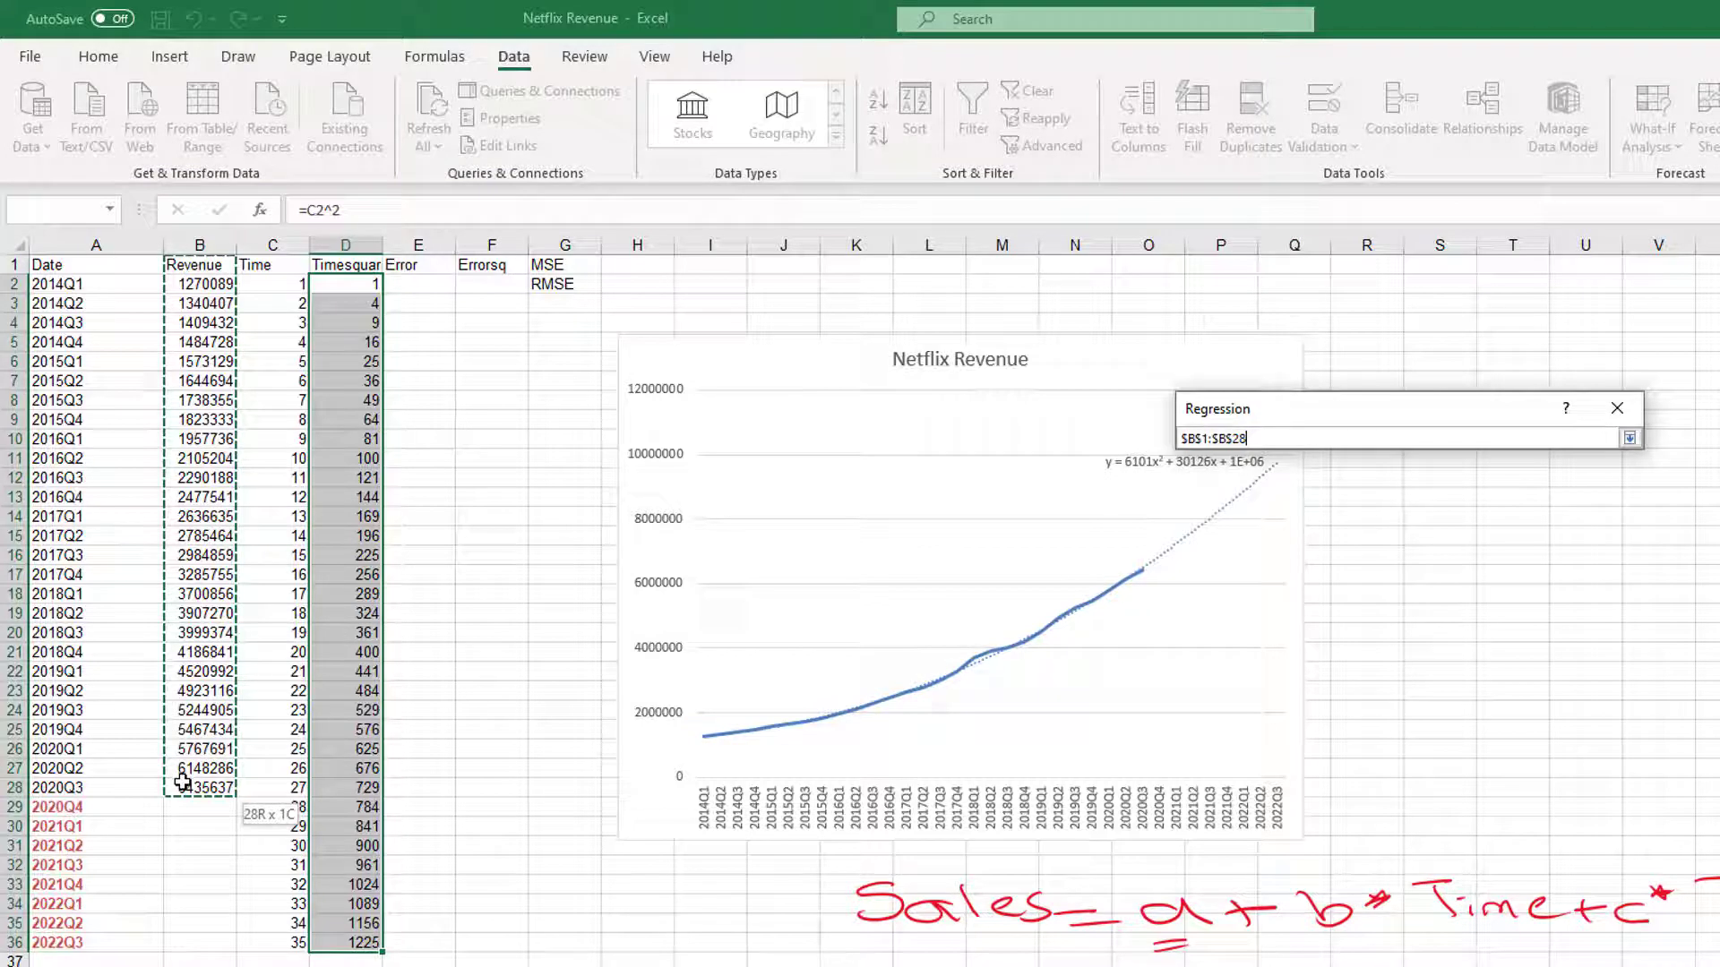
drag(183, 783, 183, 785)
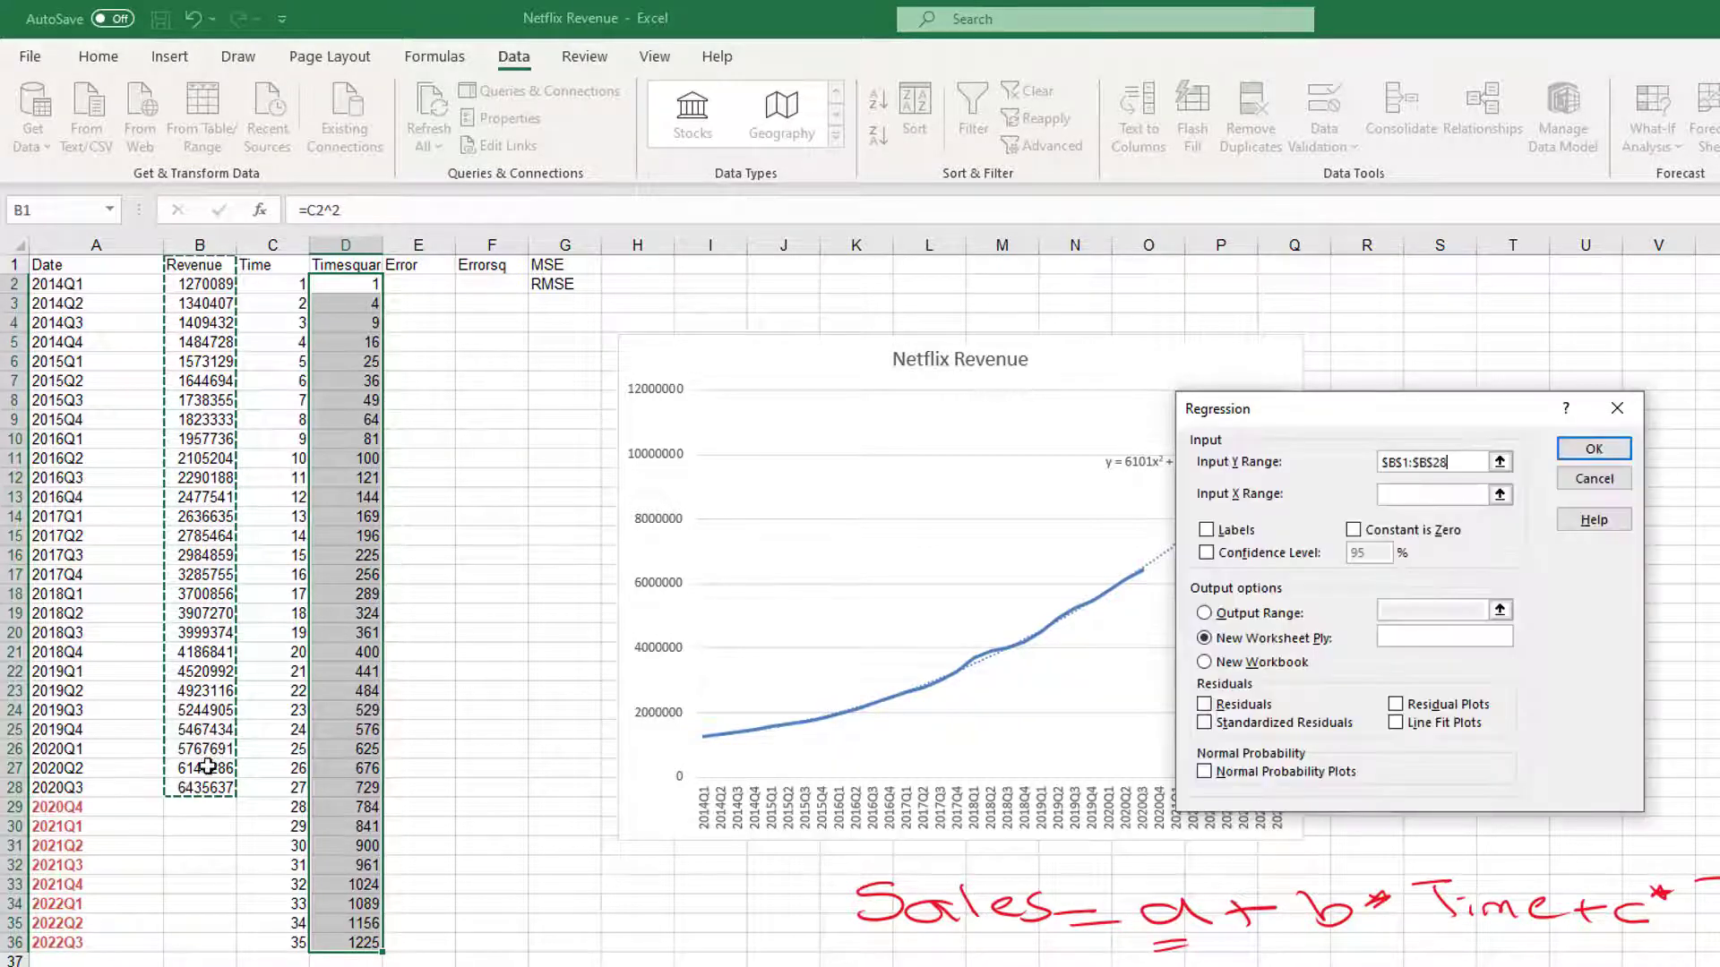
click(1395, 500)
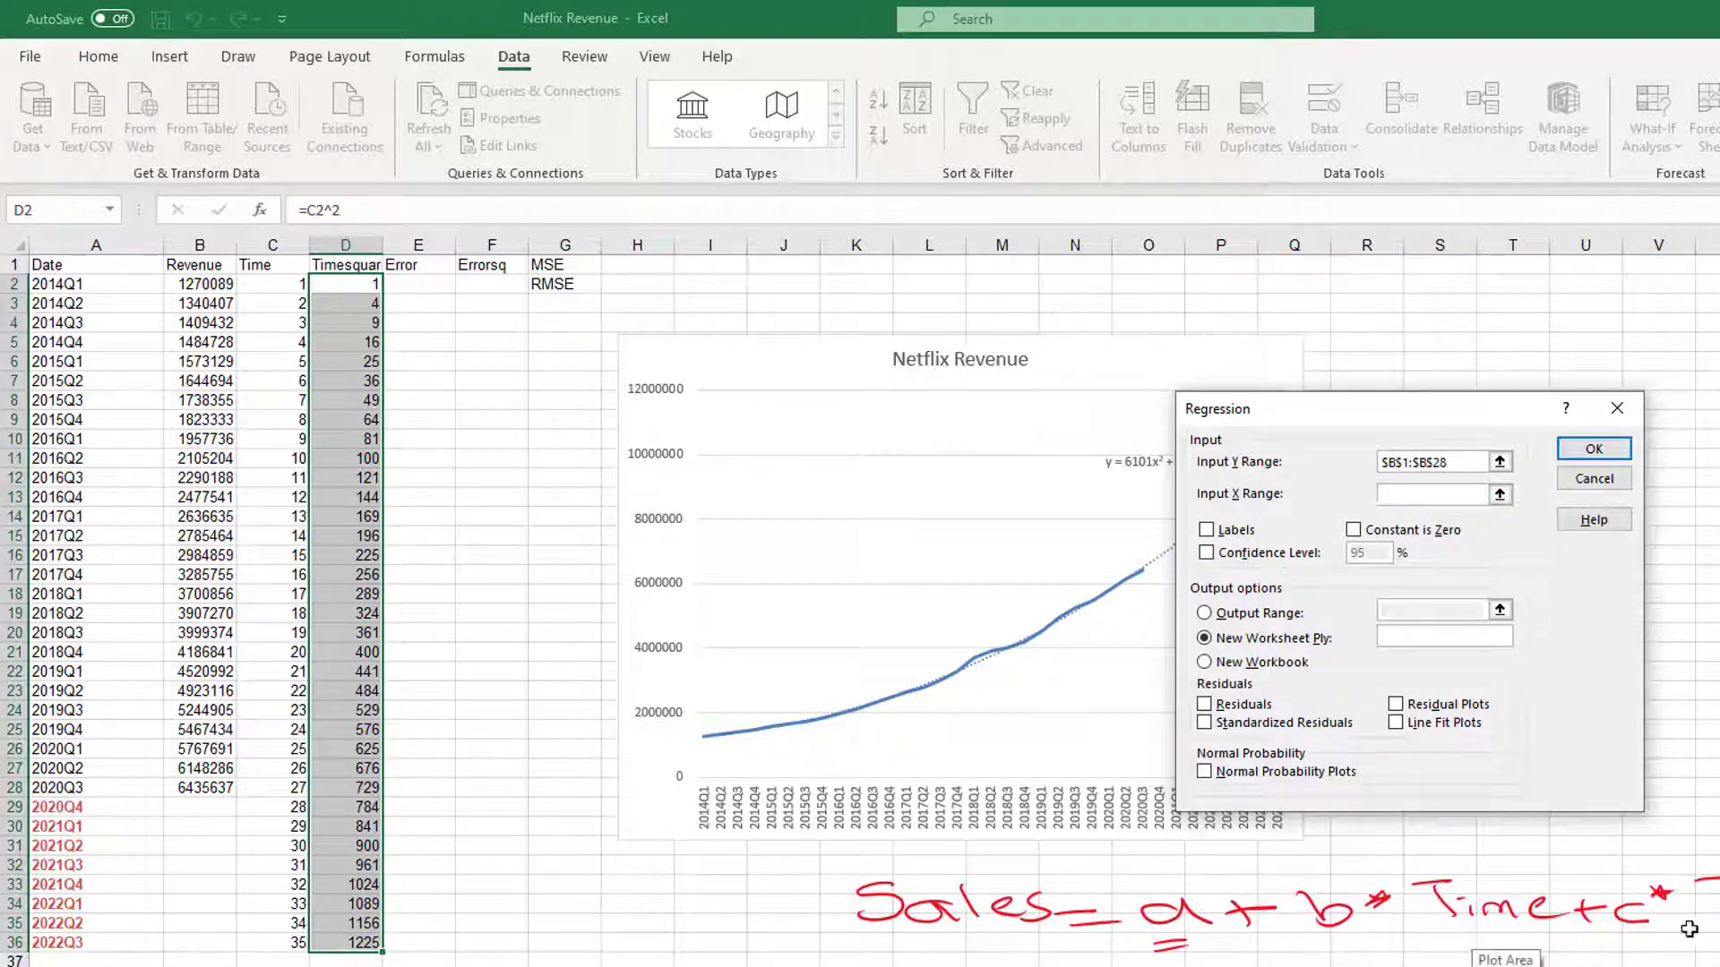
drag(268, 265, 335, 789)
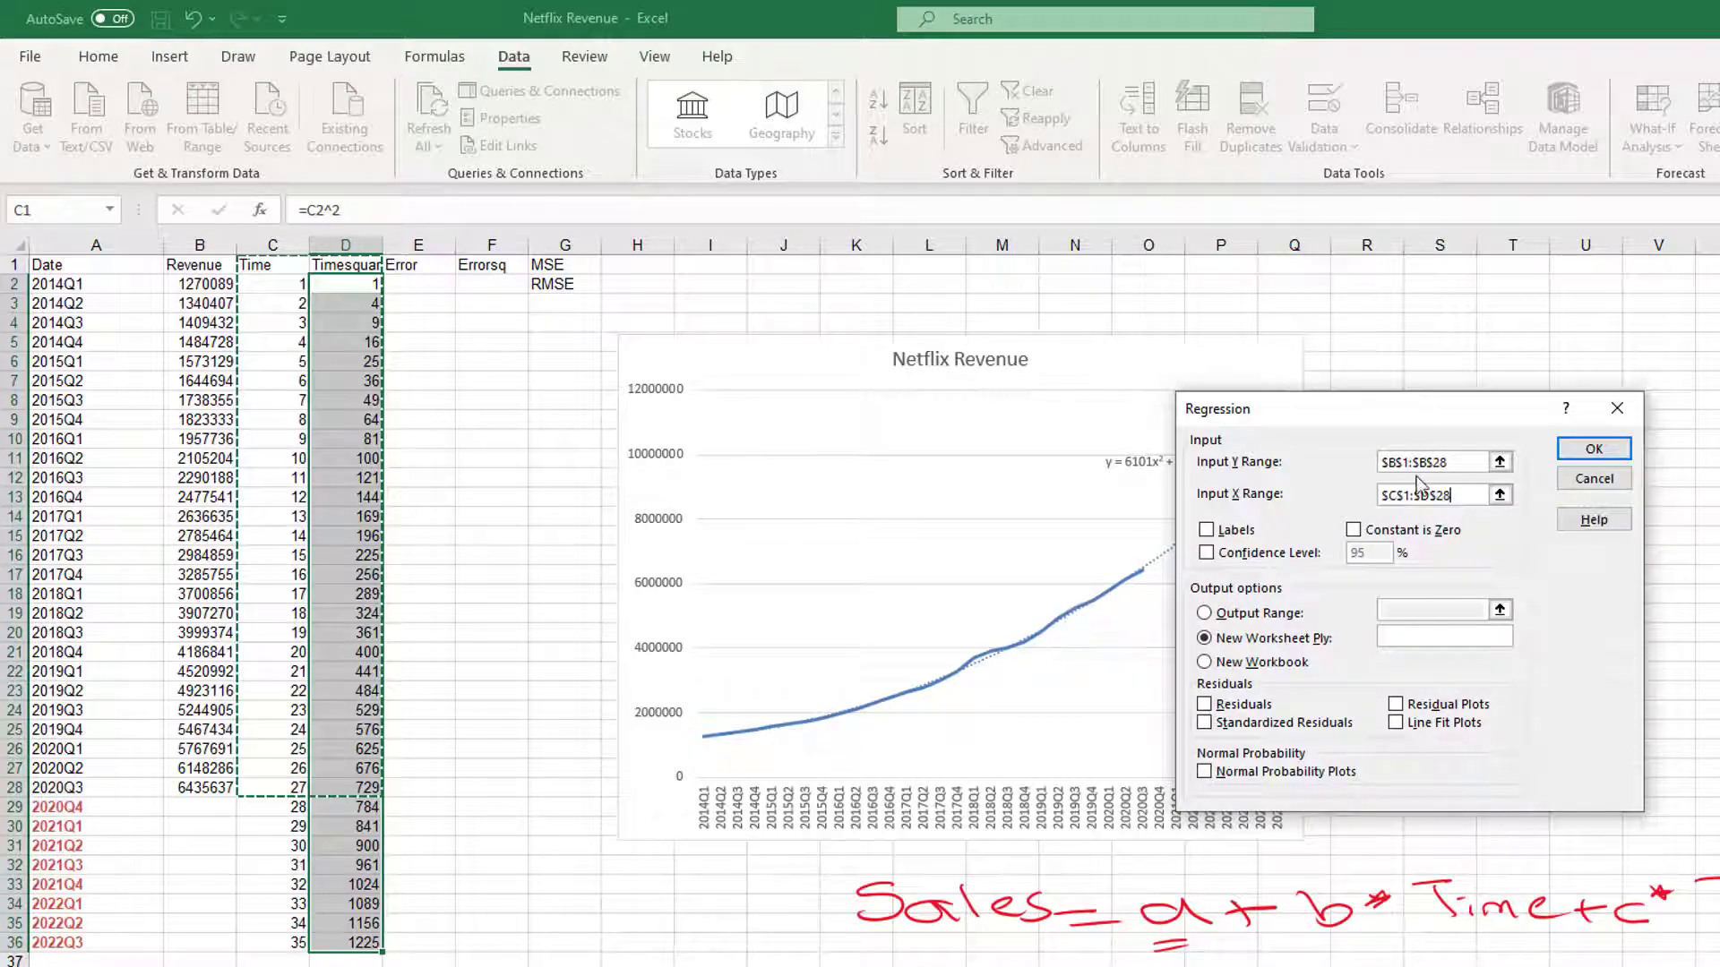
click(1207, 530)
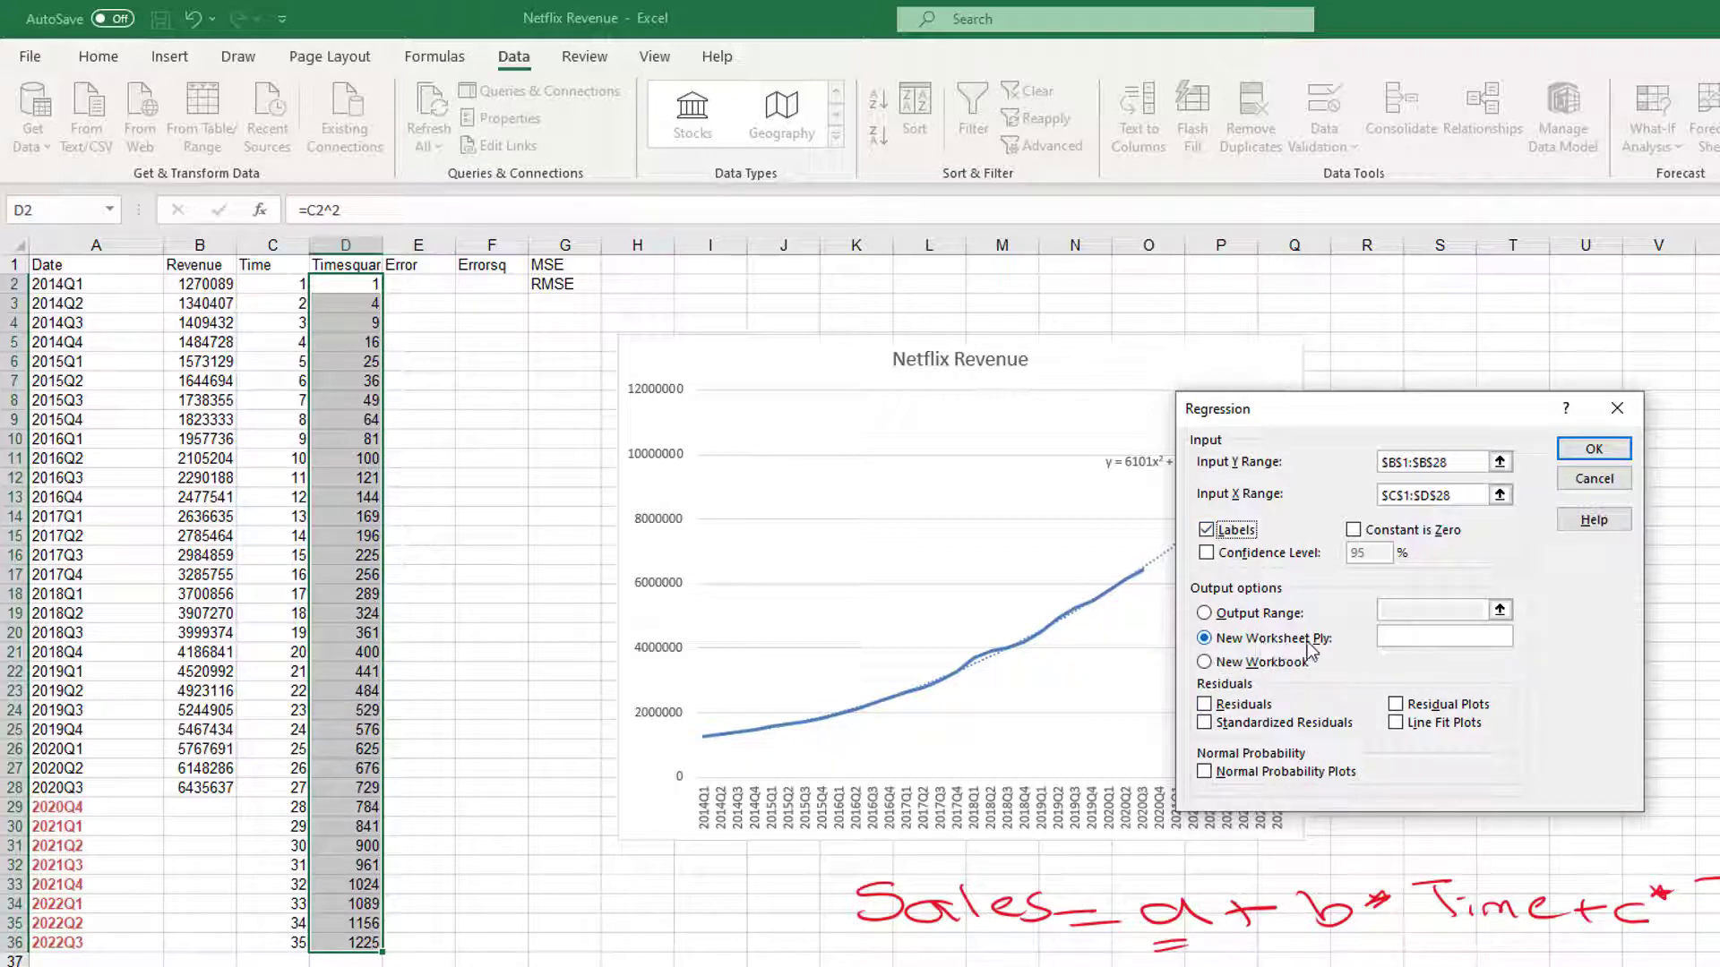
click(1593, 449)
Step: Widen column B and format the P-values E17:E19 as Number with 4 decimal places
drag(175, 245, 213, 244)
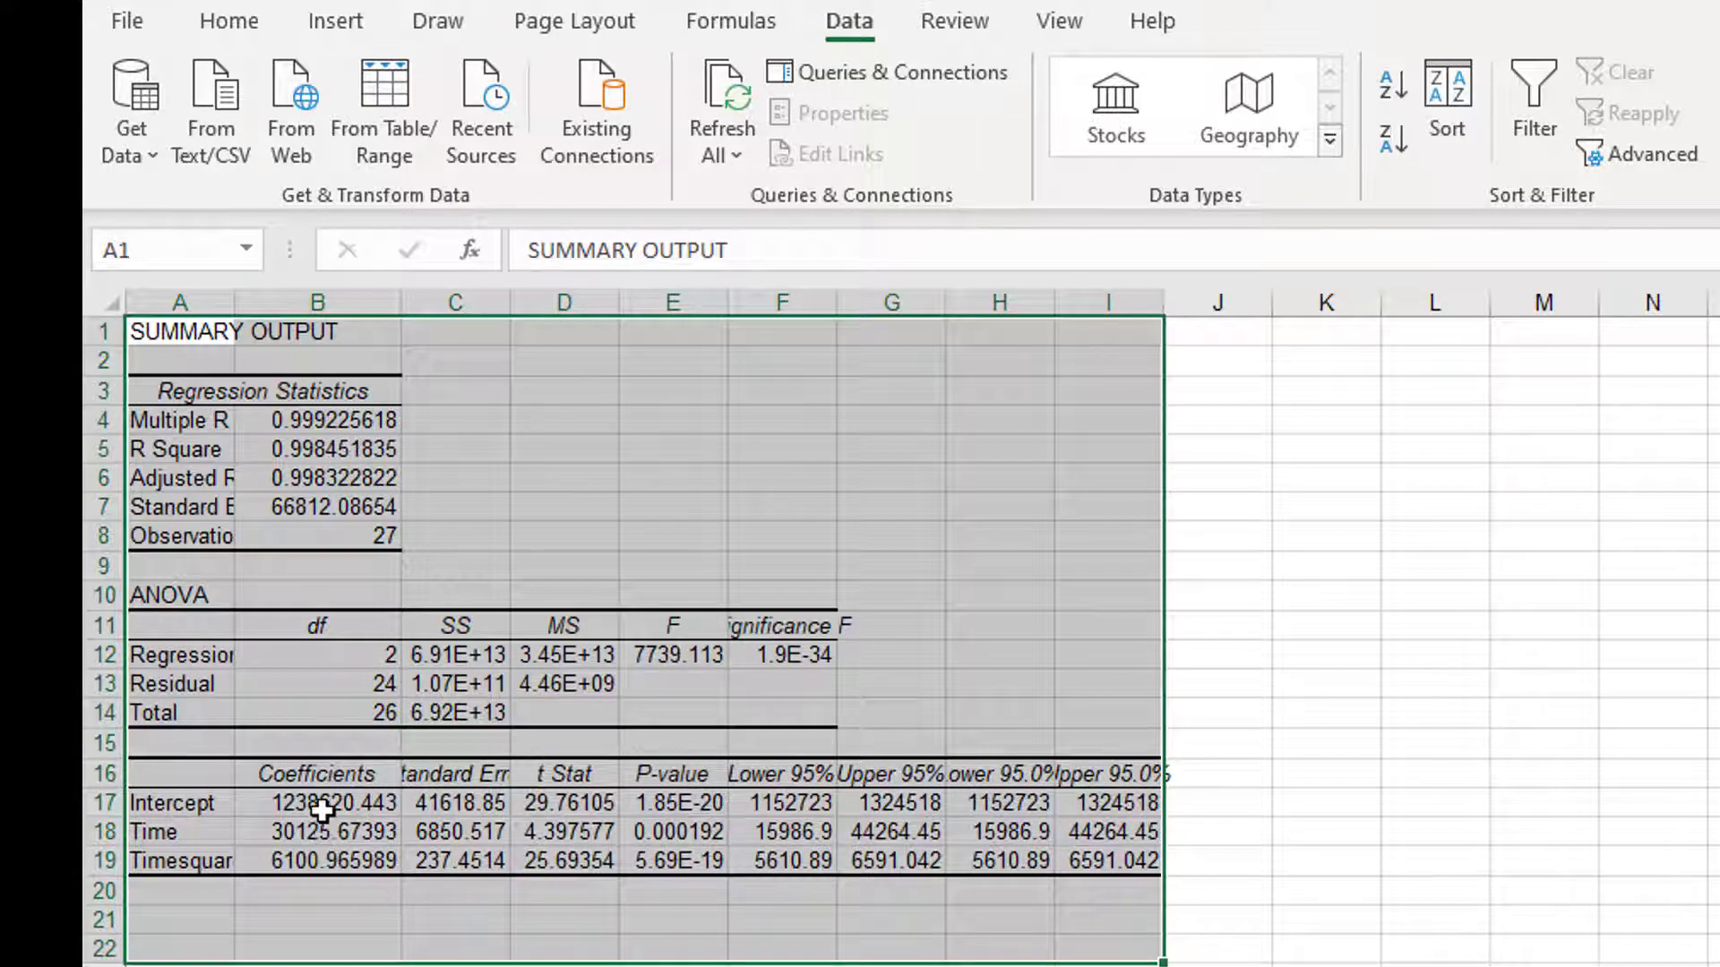
drag(322, 810, 320, 860)
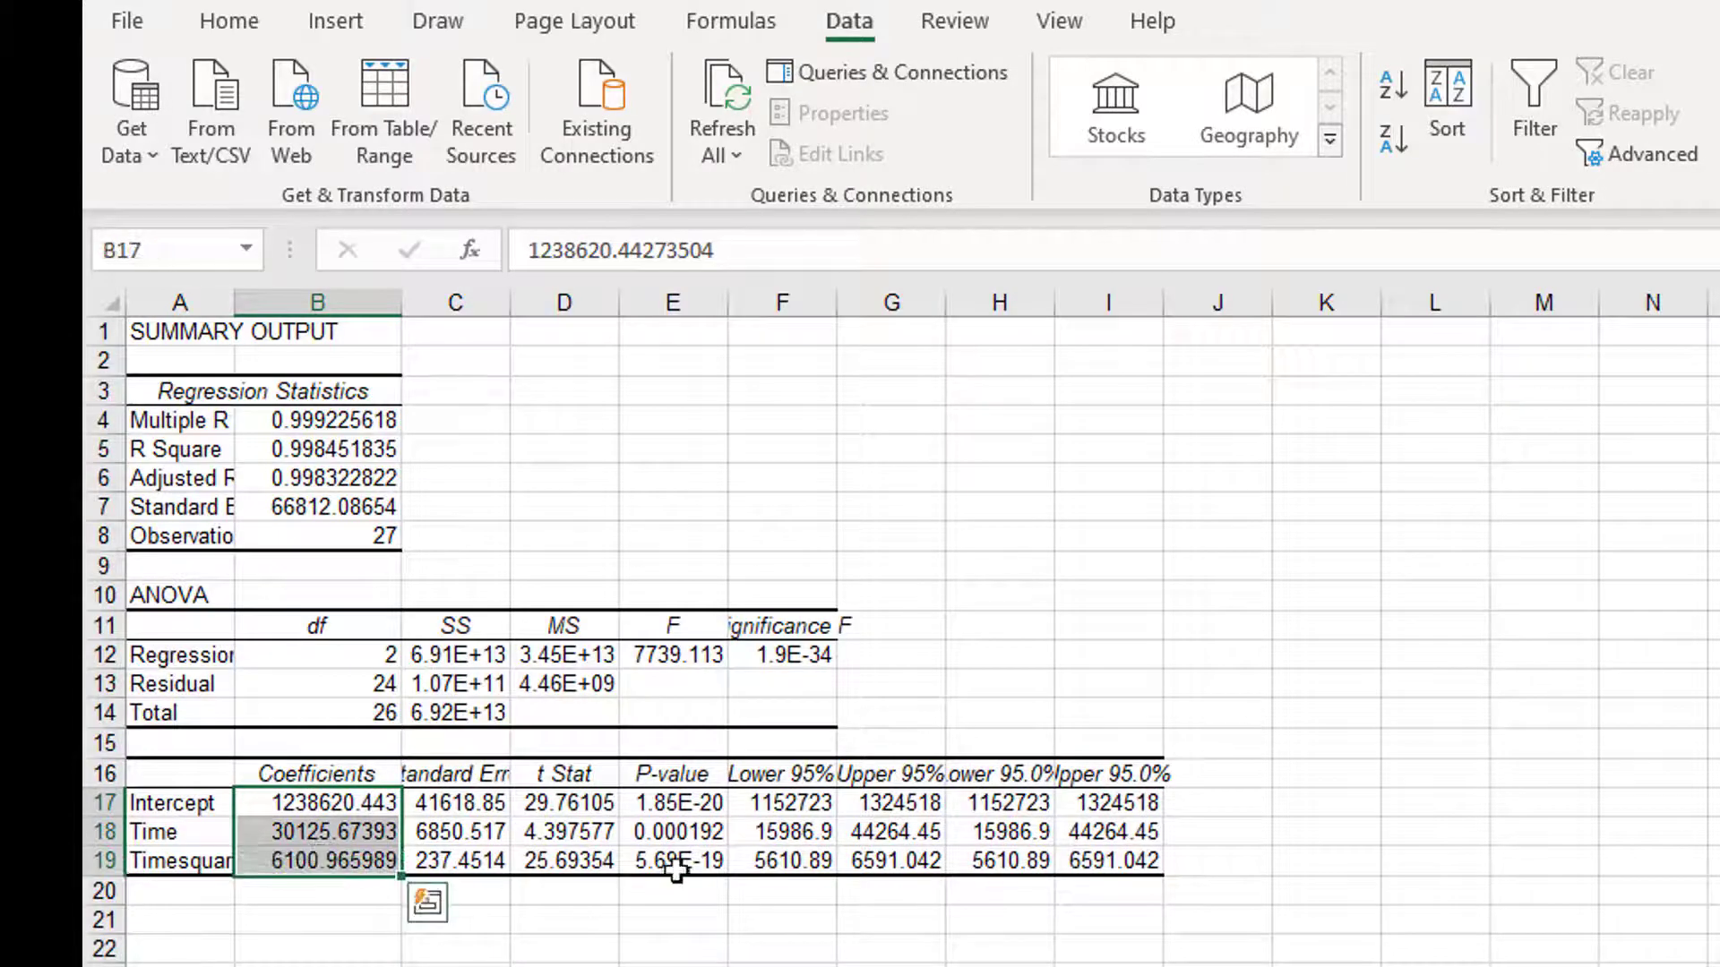
drag(672, 802, 672, 860)
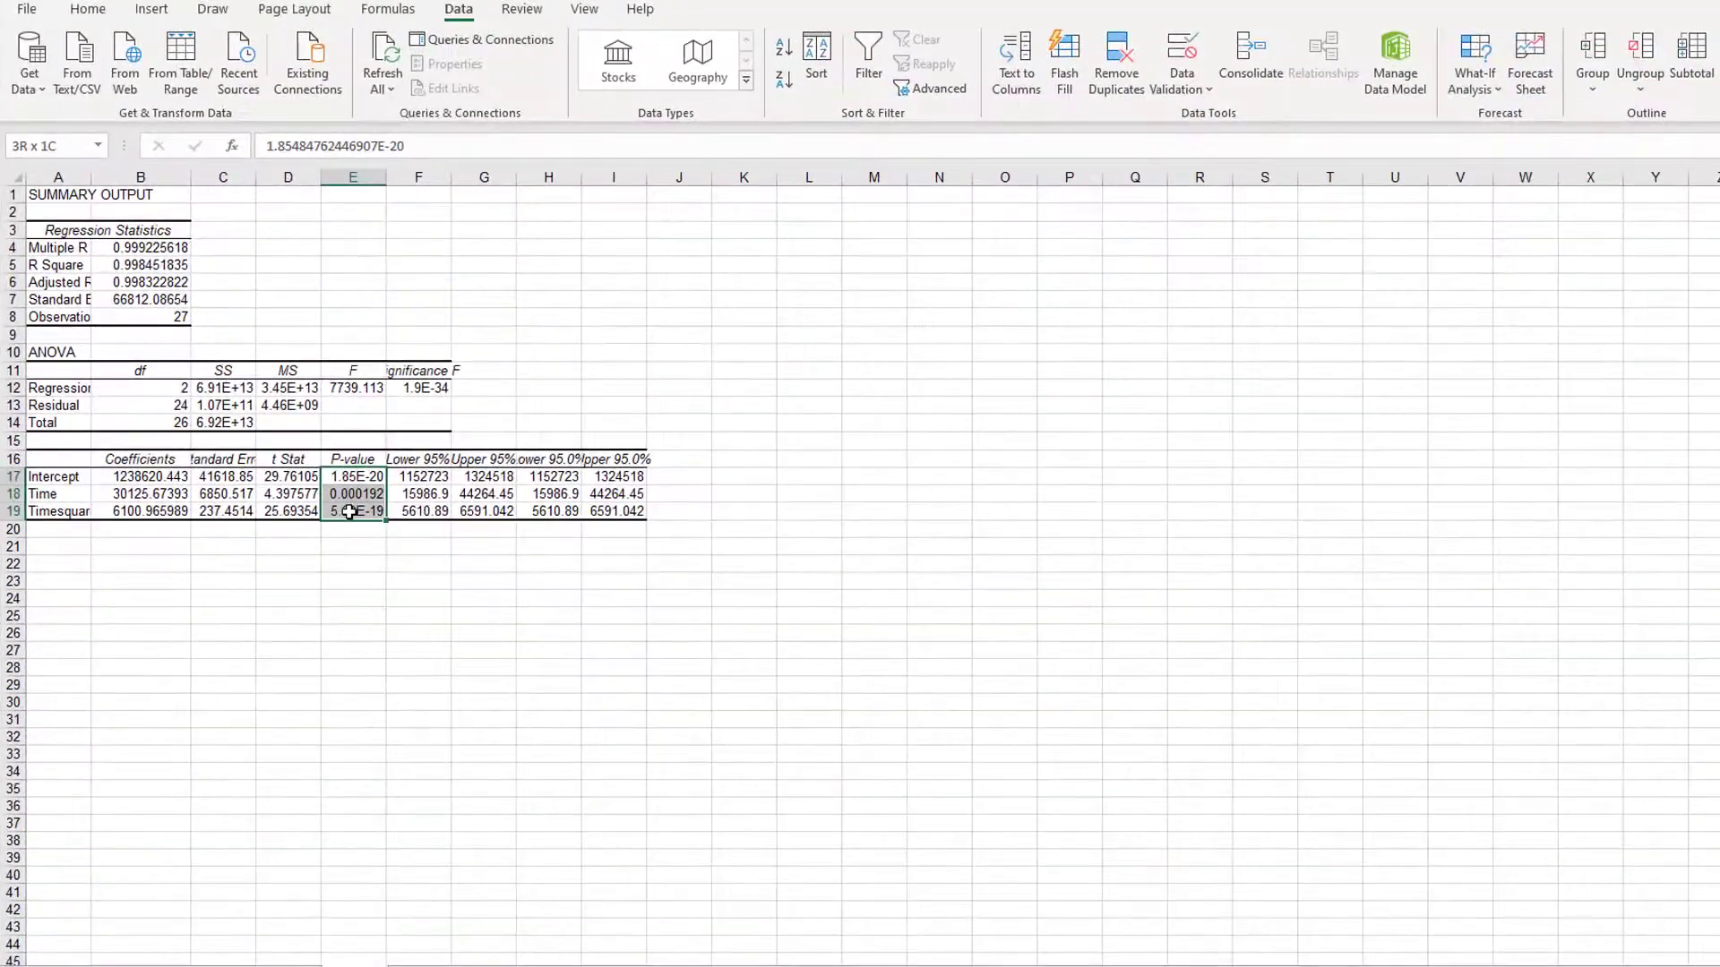
right_click(361, 523)
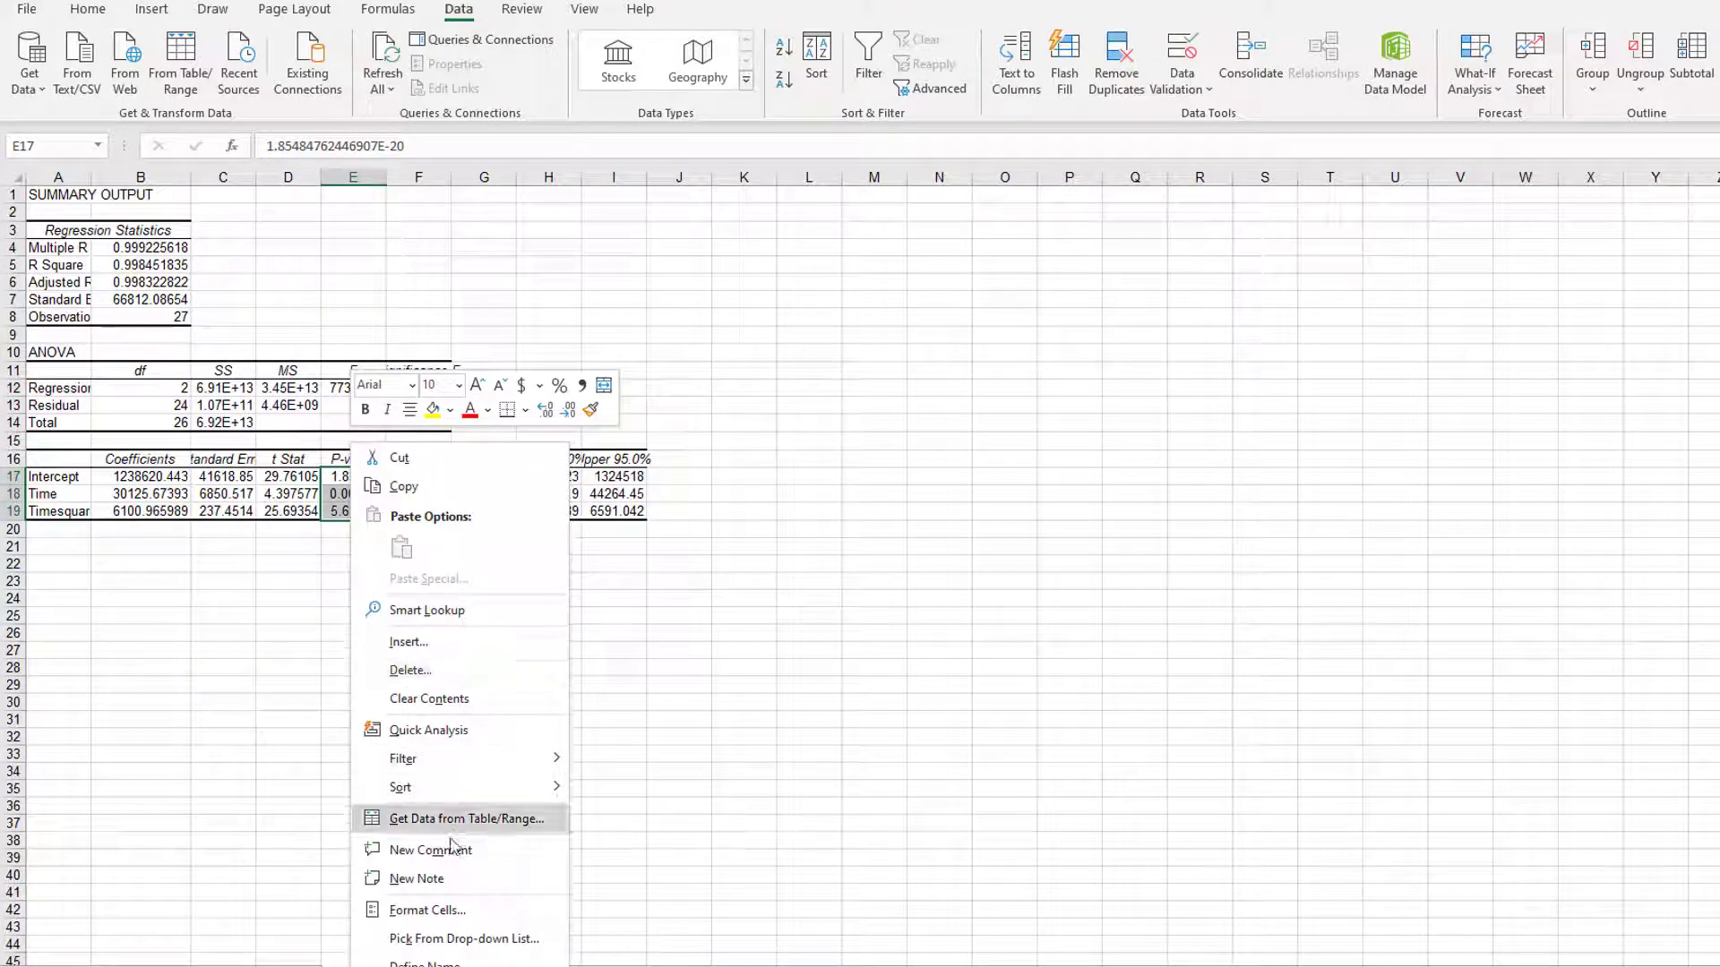
click(441, 912)
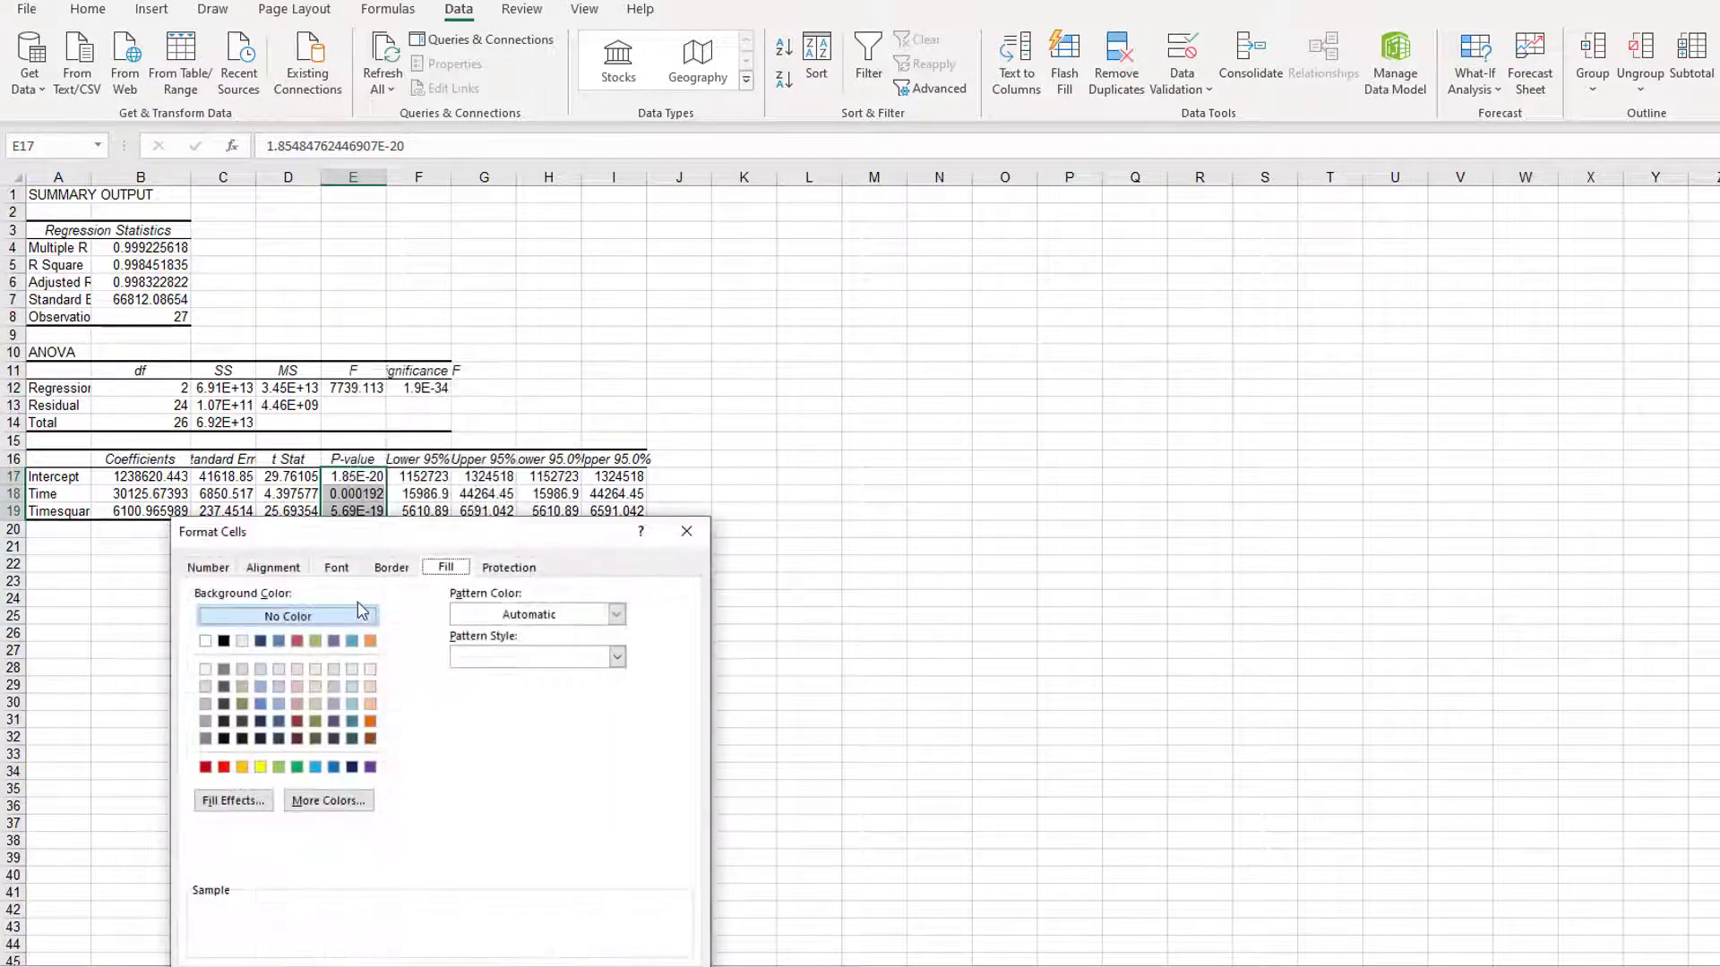
click(220, 575)
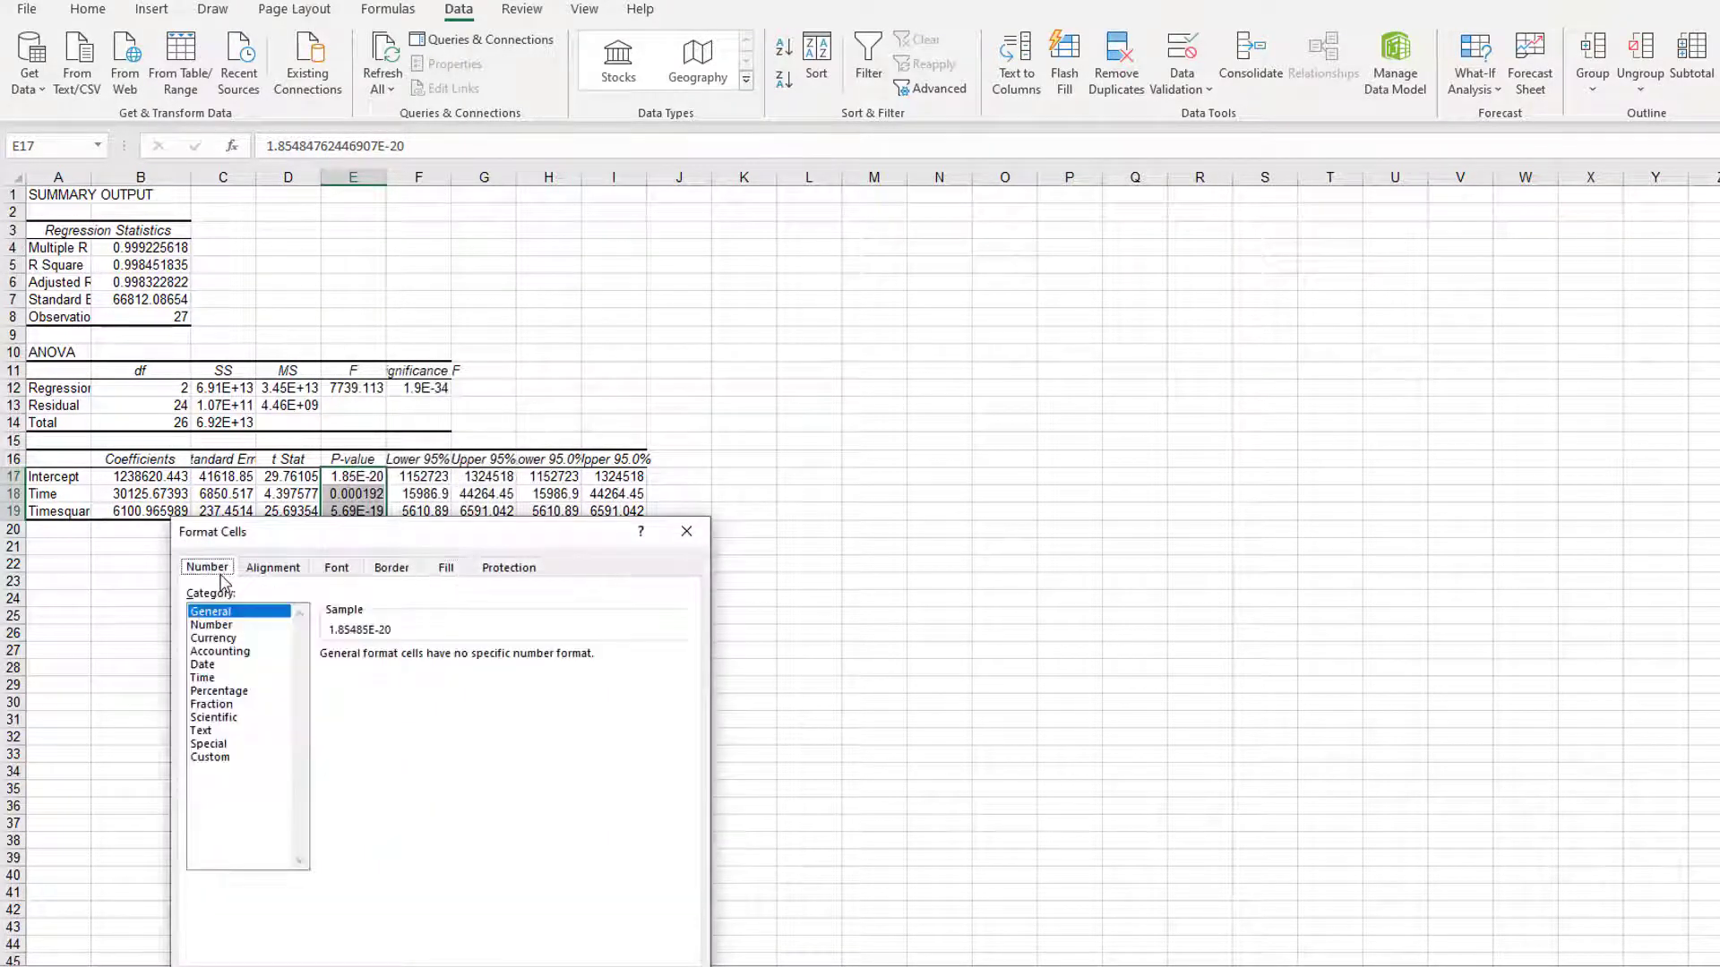
click(224, 625)
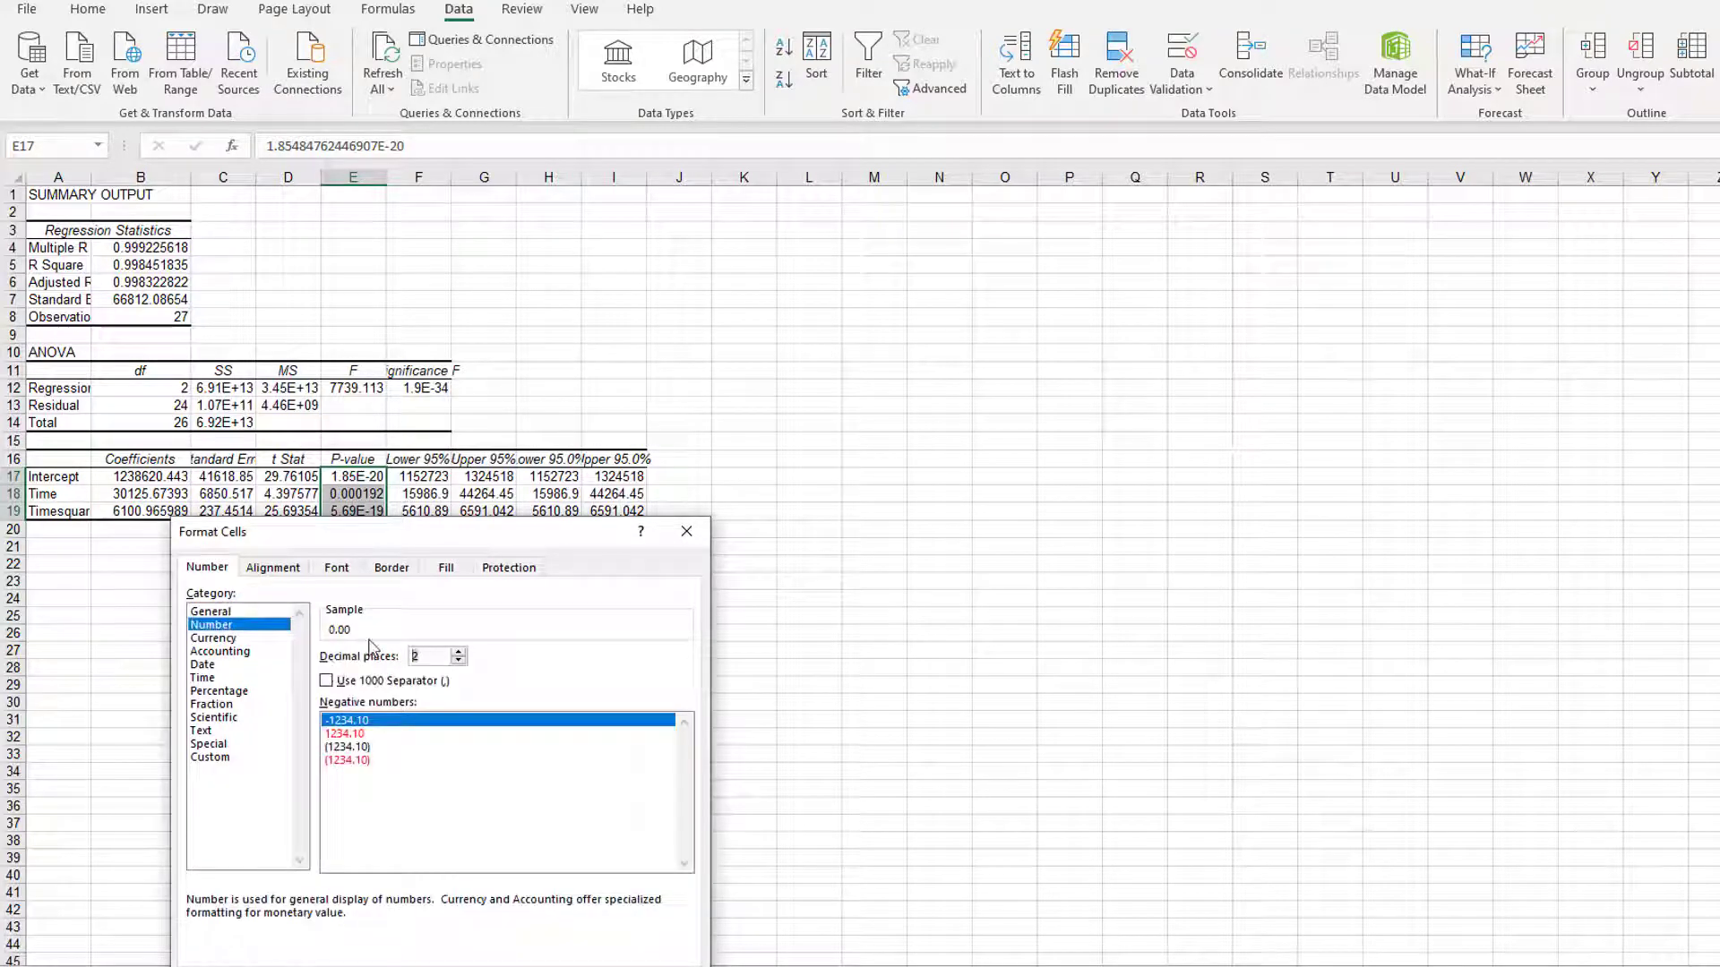
text(4)
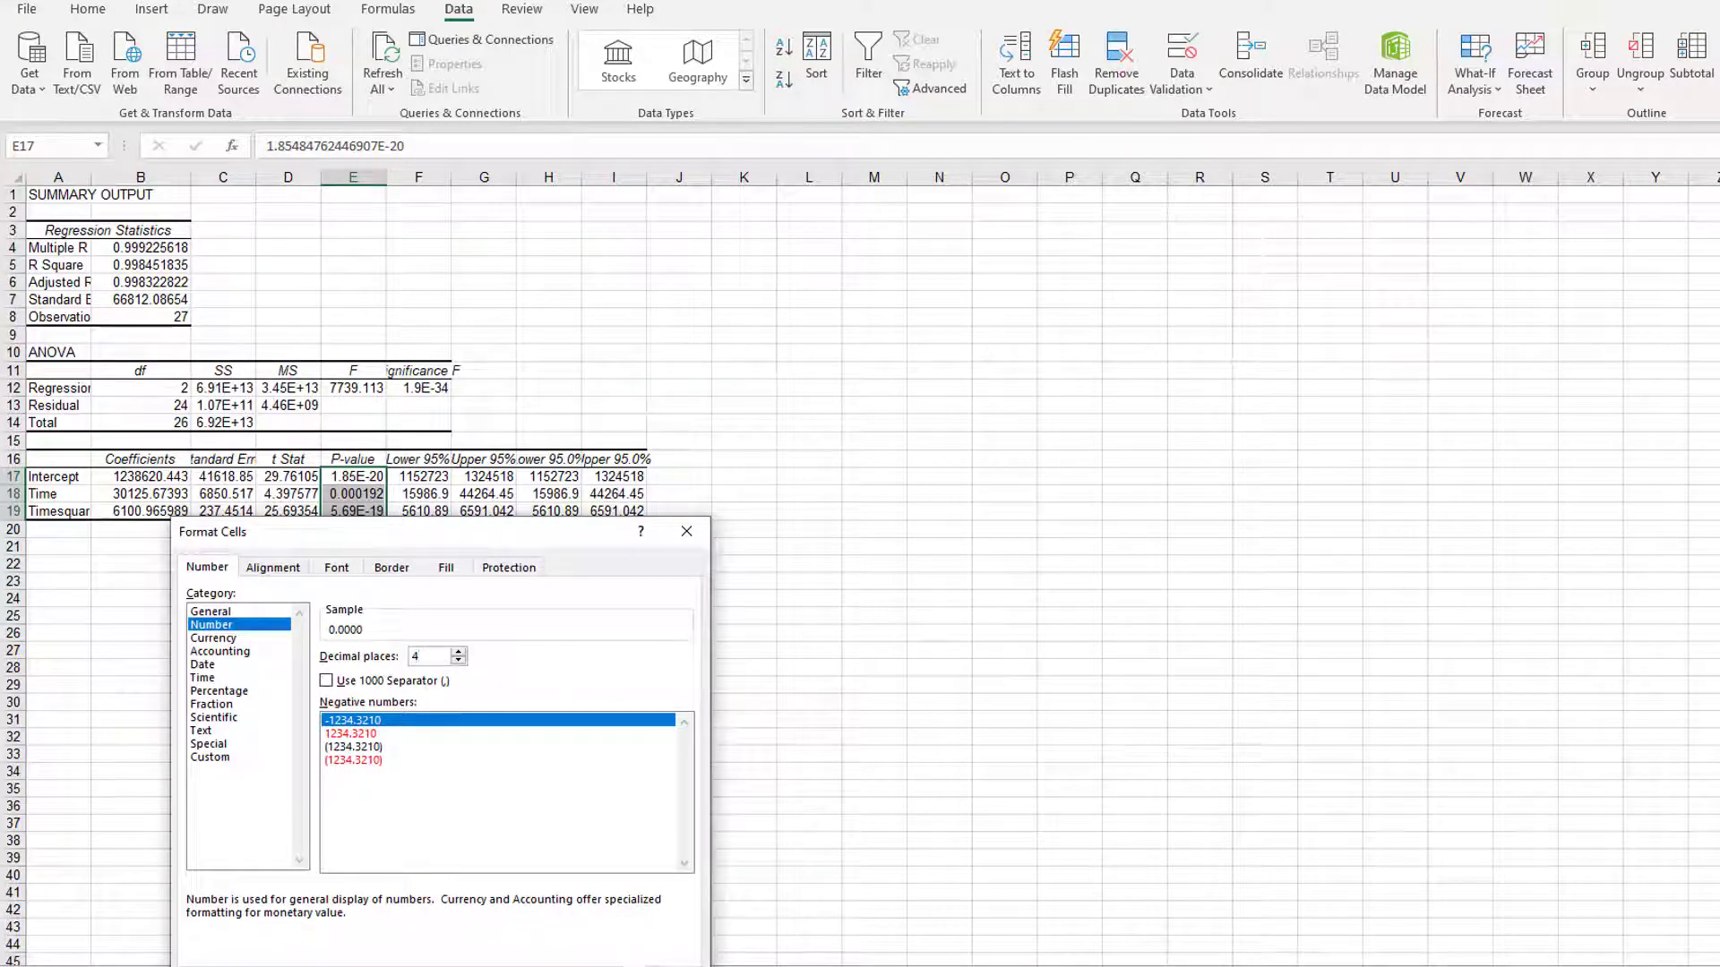
key(Return)
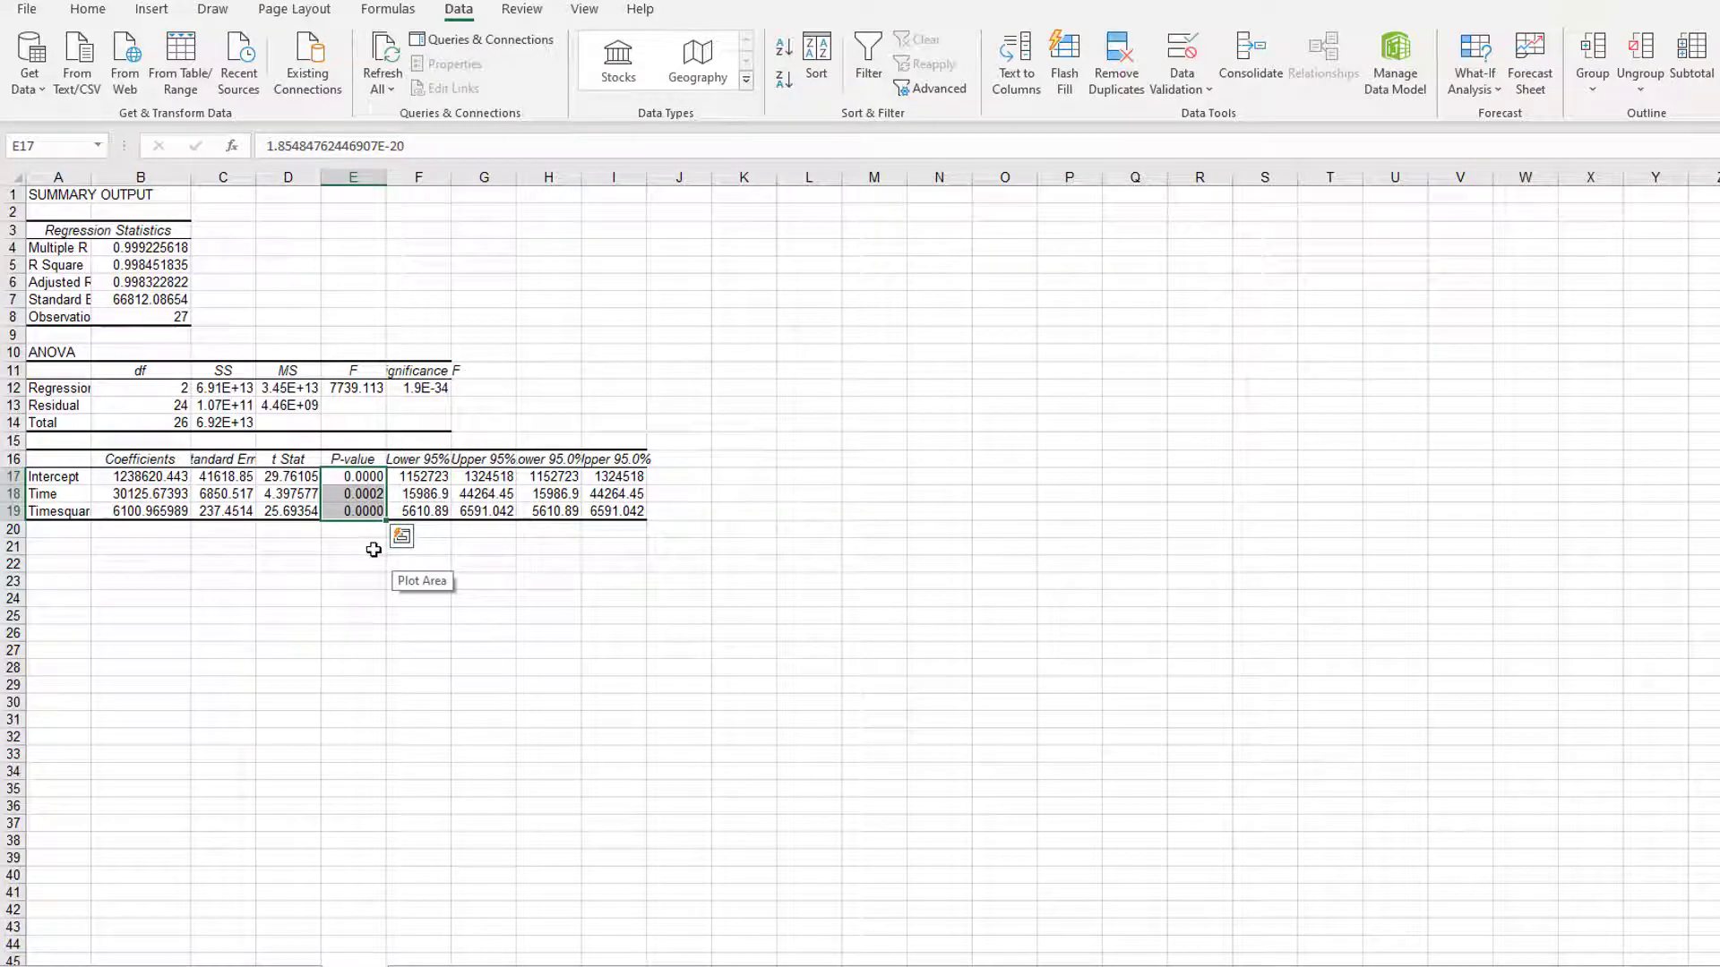
Step: Copy the Intercept, Time and Timesquare coefficients into I1:J3 on the revenue data sheet
drag(62, 477, 129, 509)
right_click(129, 508)
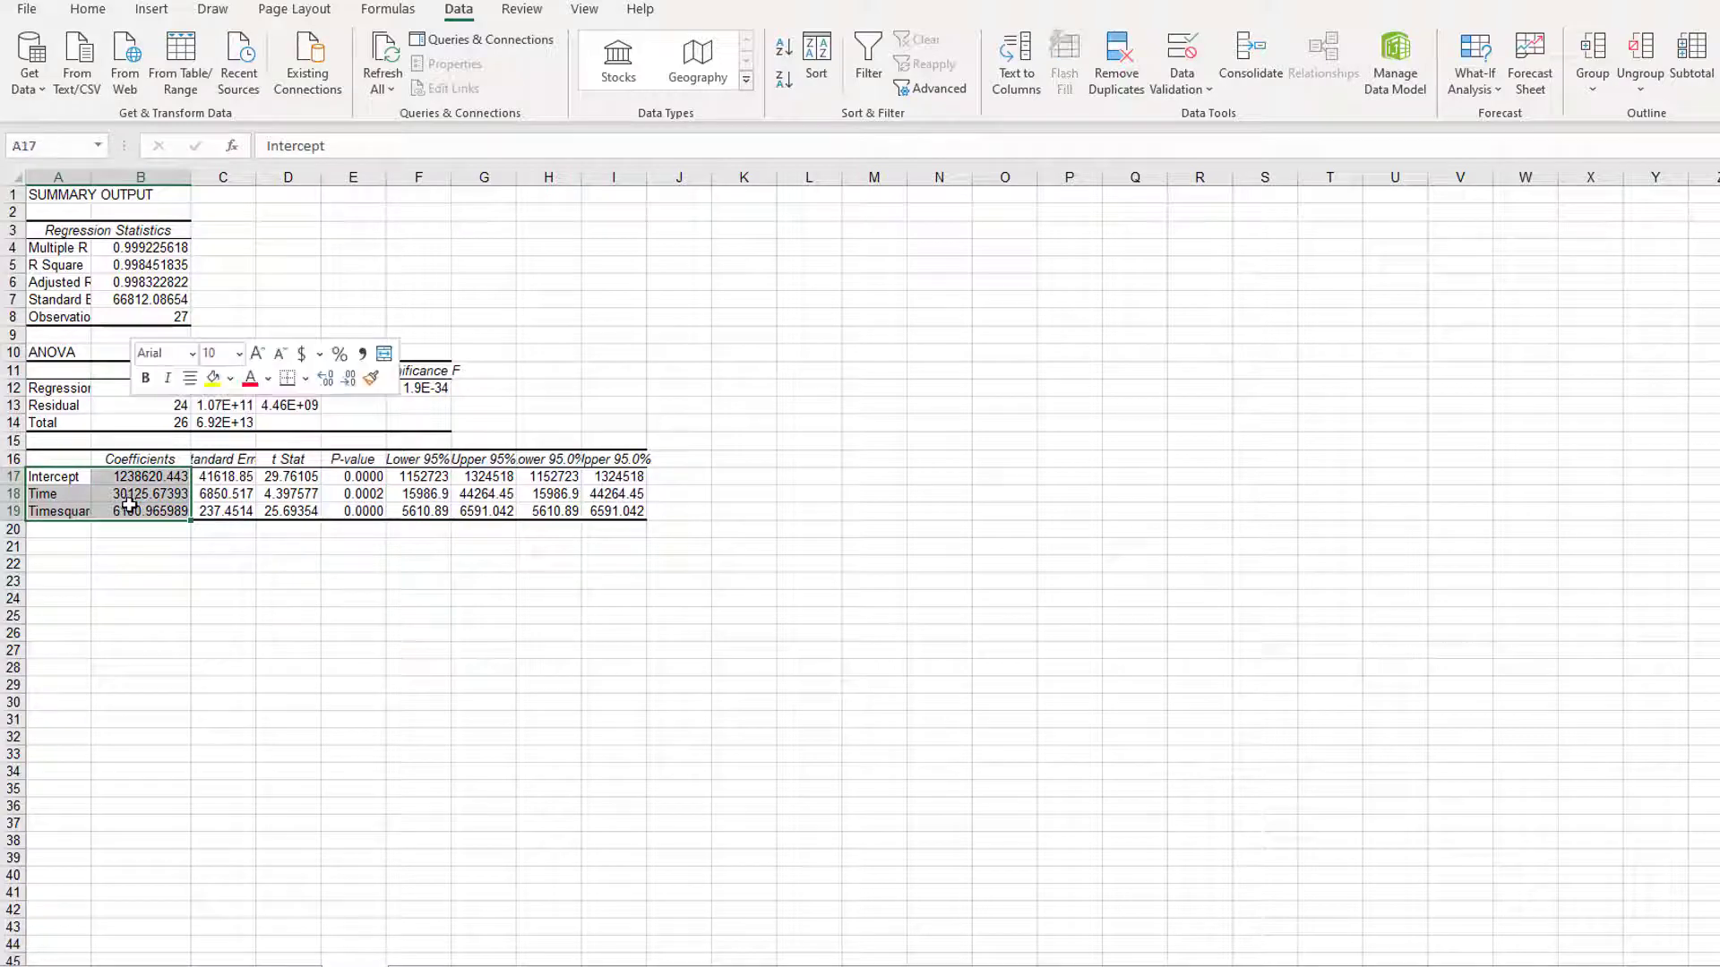
click(184, 457)
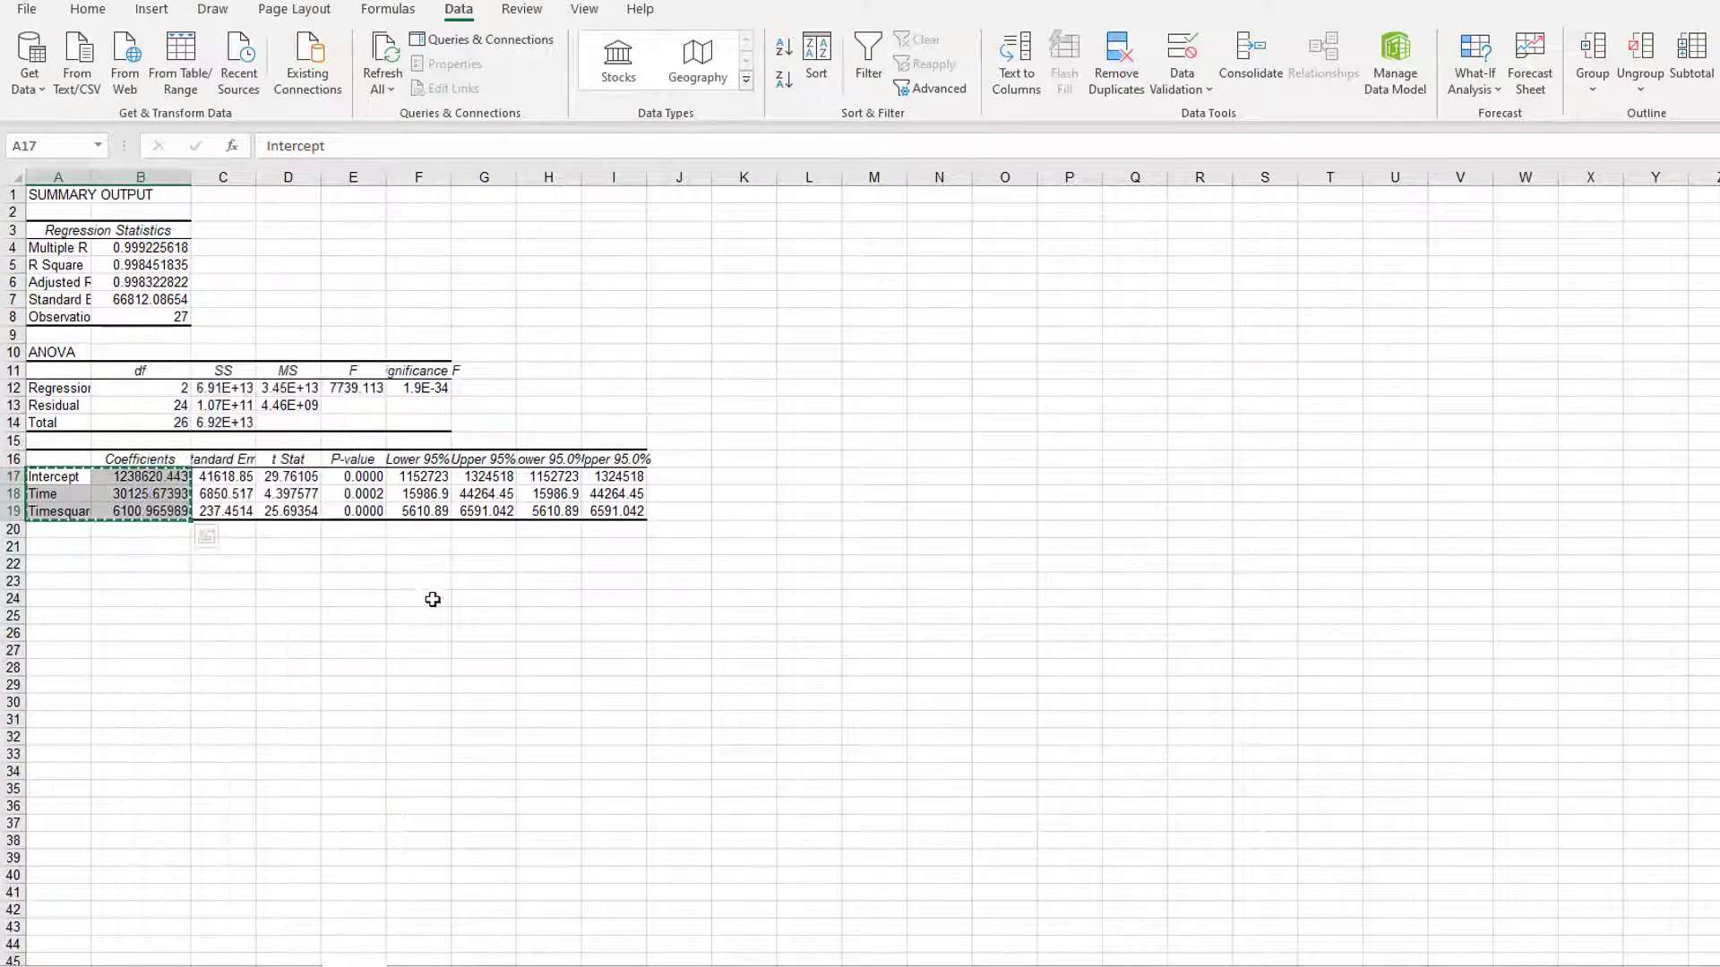
key(ctrl+Page_Down)
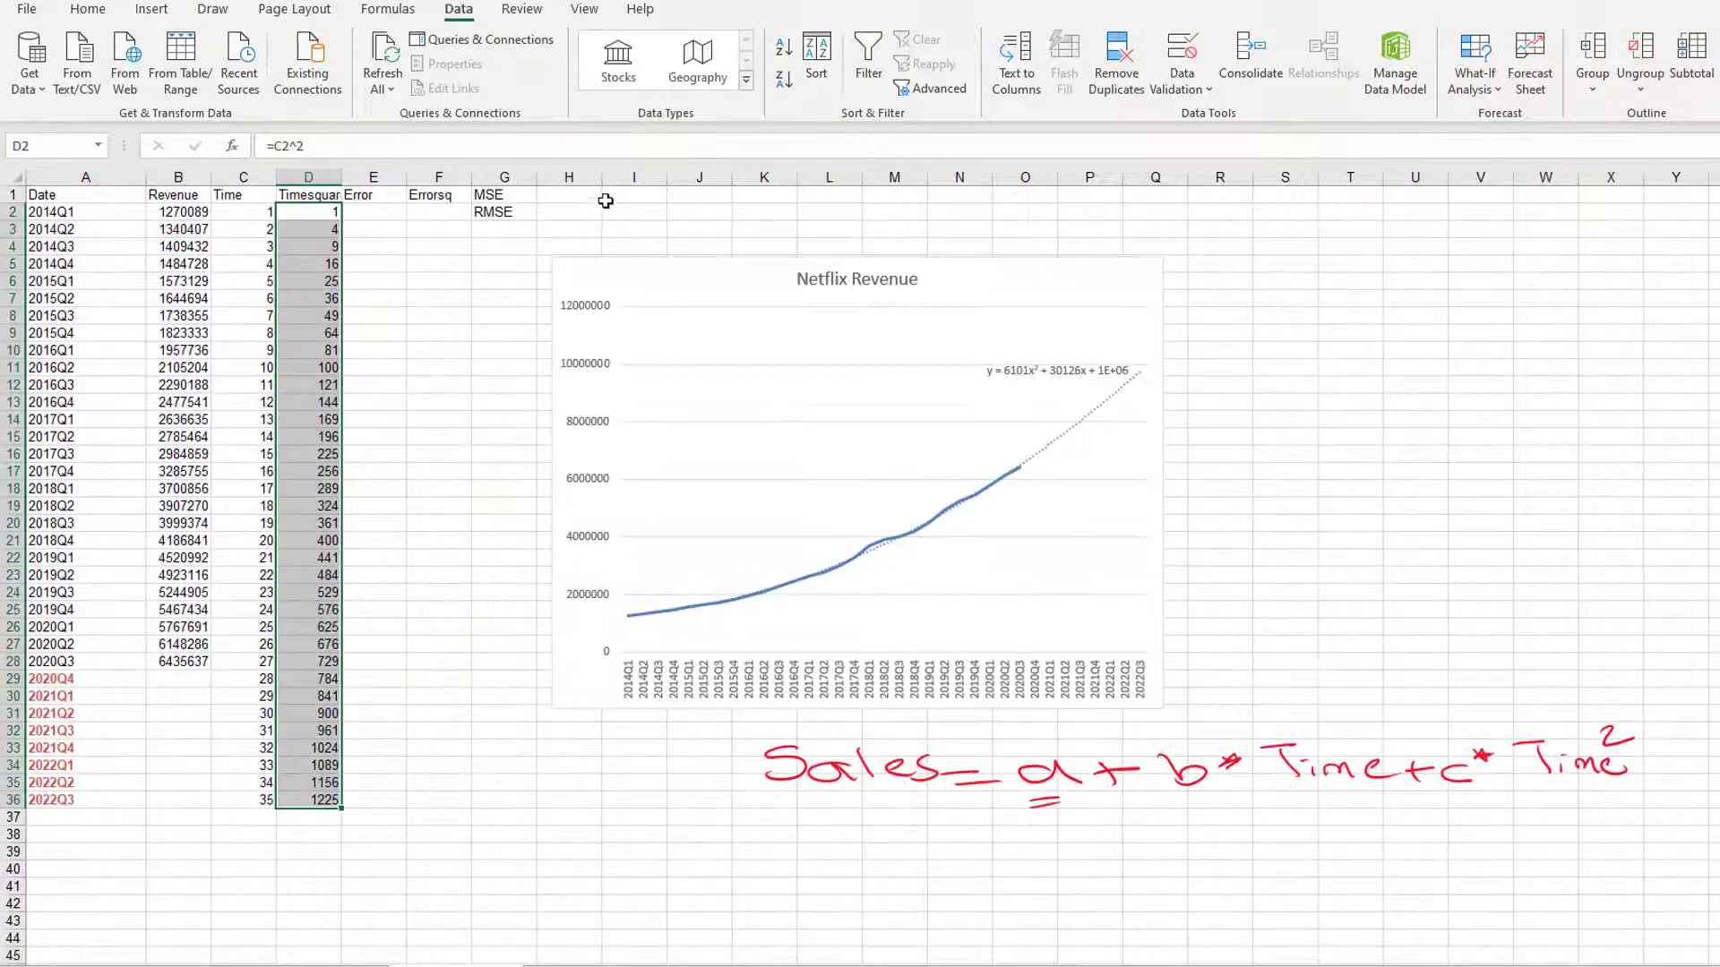
click(620, 198)
key(ctrl+v)
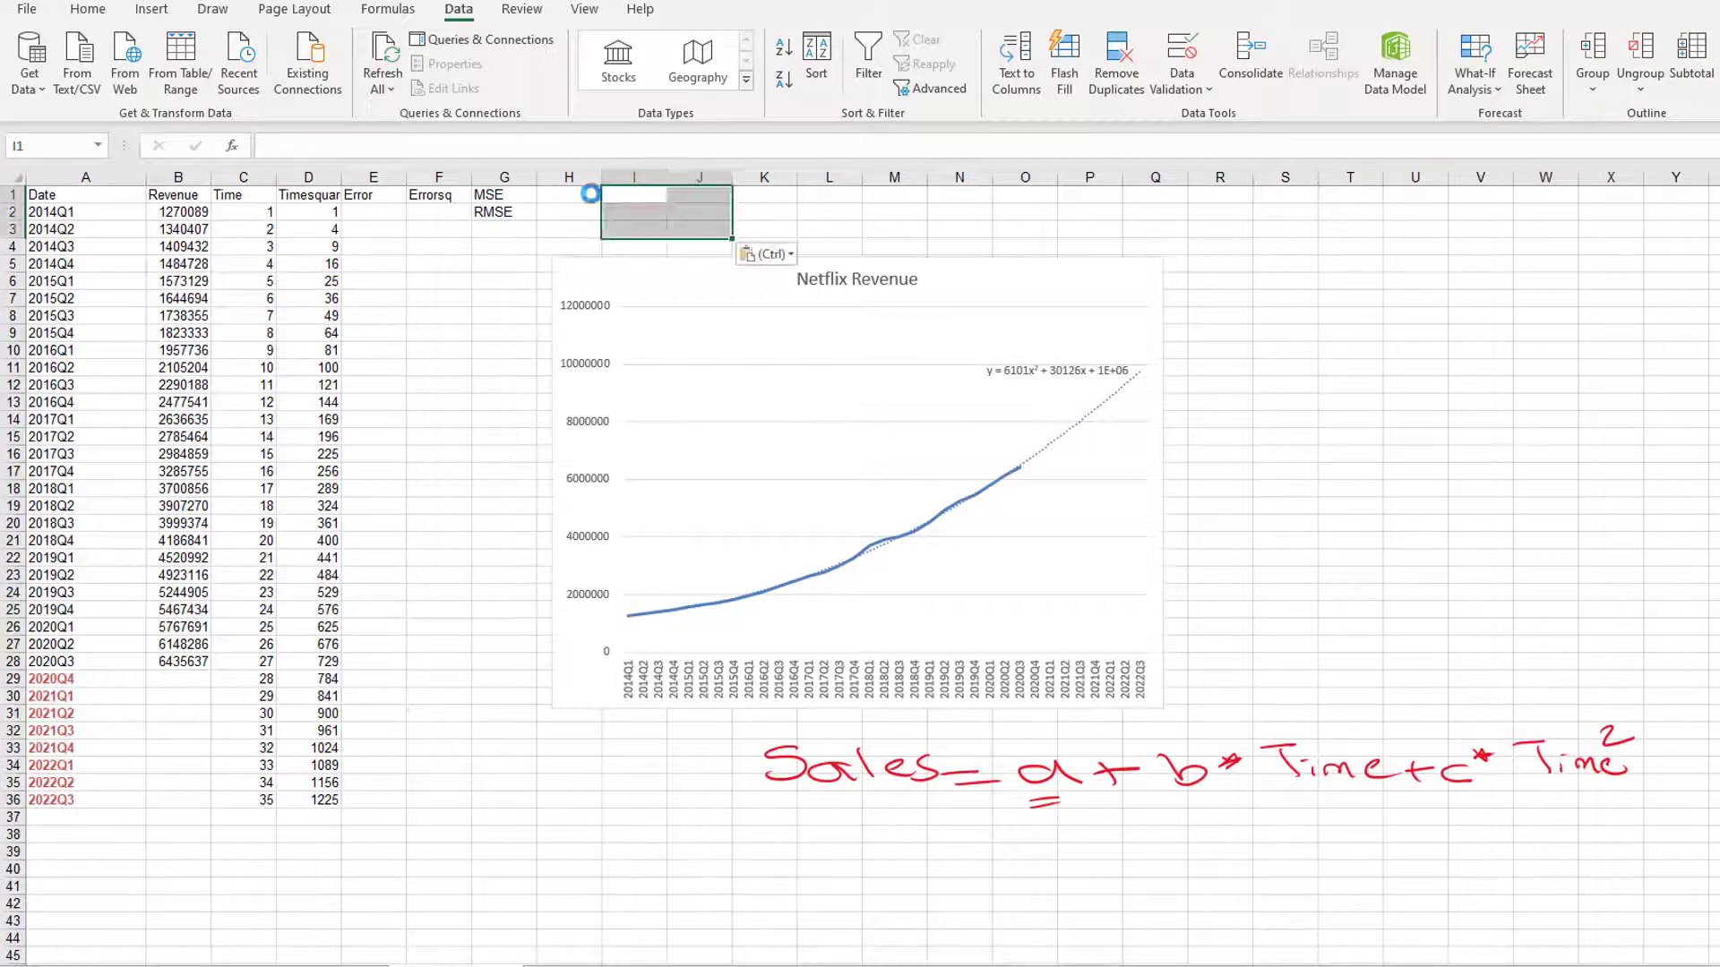
Step: Move the Netflix Revenue chart right to columns Q–Y
drag(918, 264, 1489, 244)
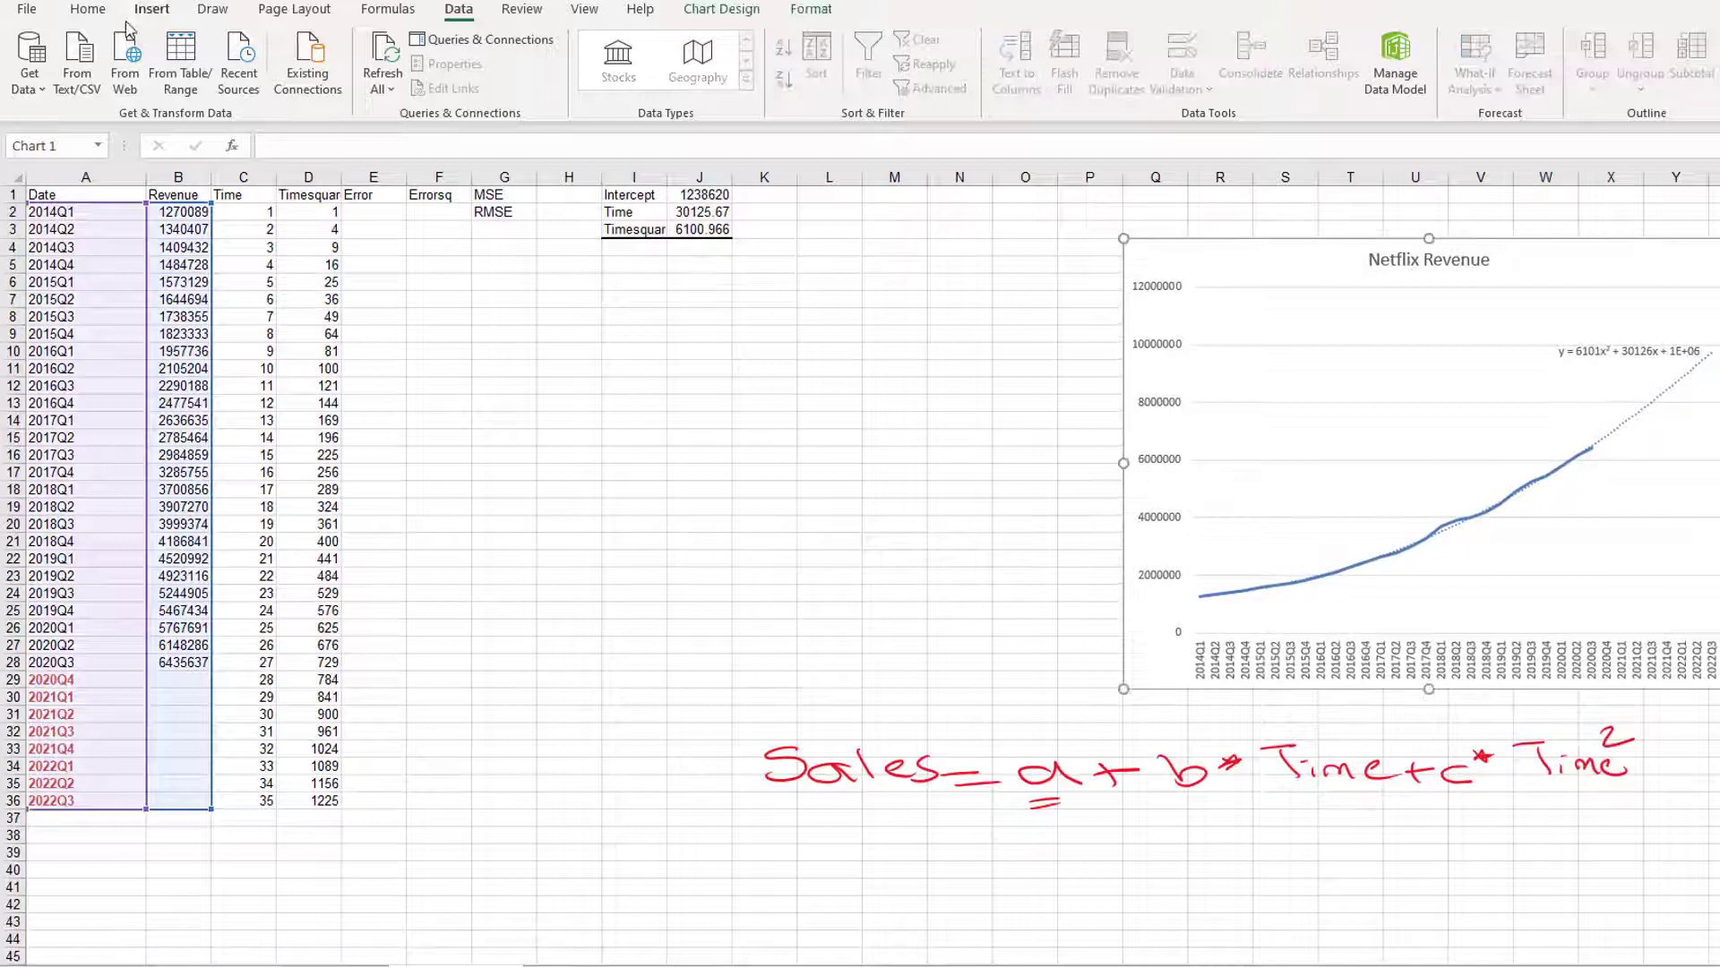
click(212, 9)
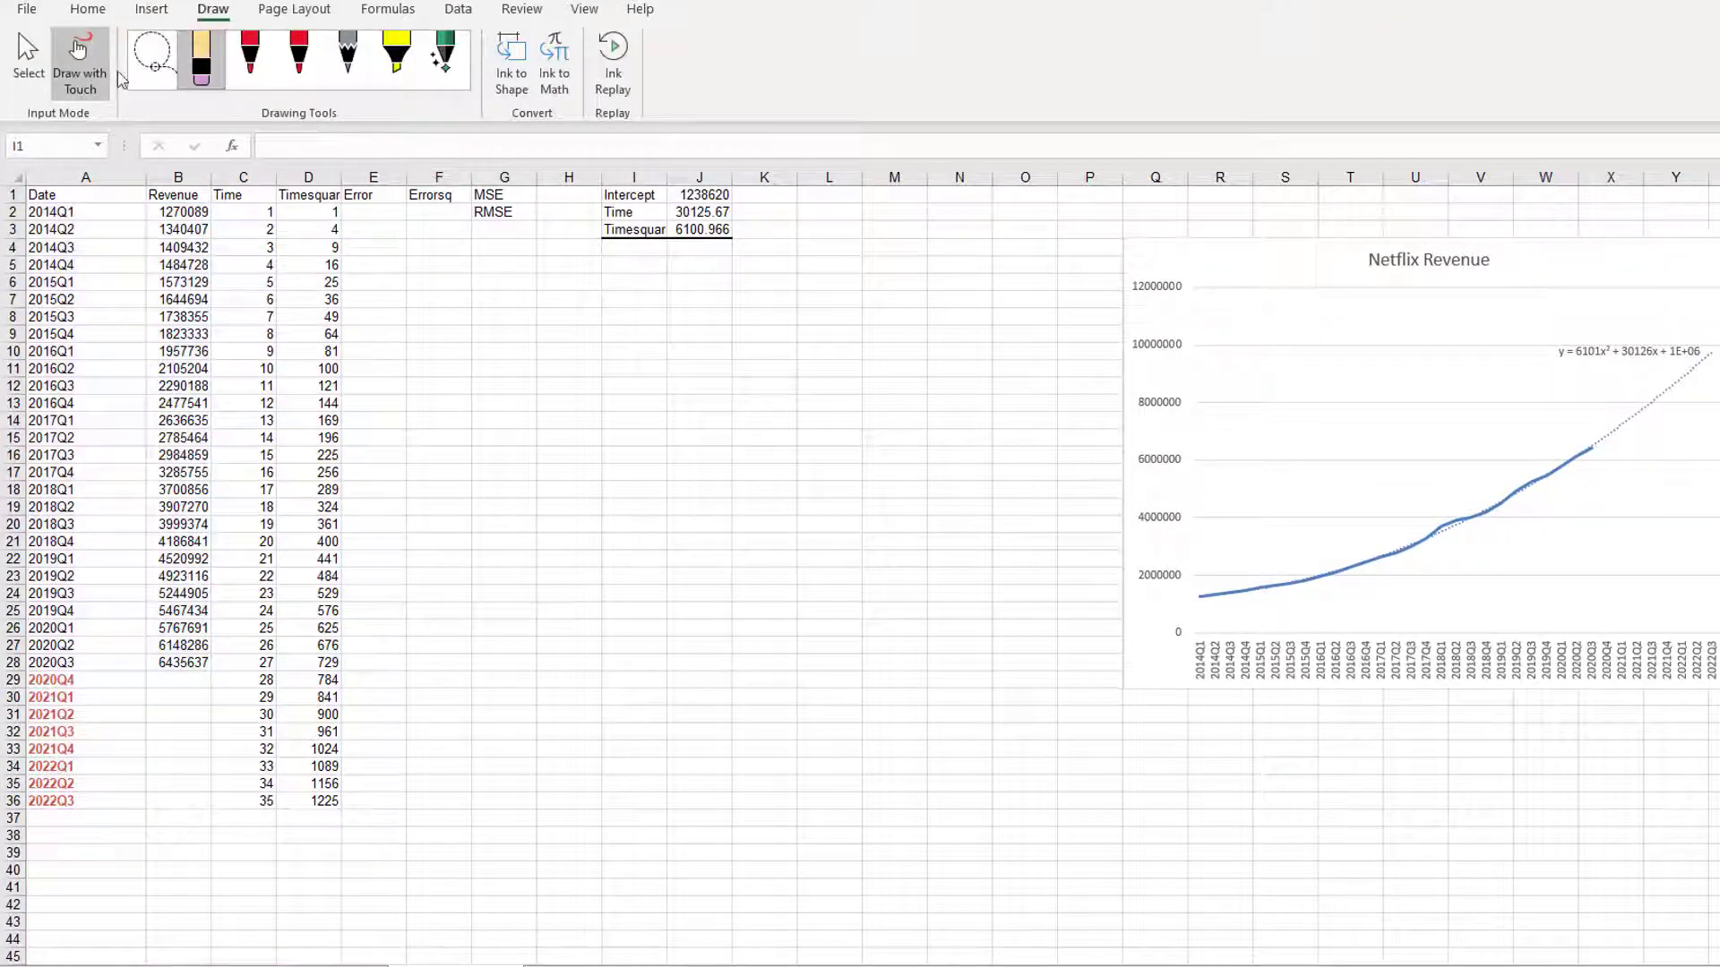
click(28, 56)
Step: Insert a new column before Error headed 'Forecast'
click(374, 178)
right_click(371, 181)
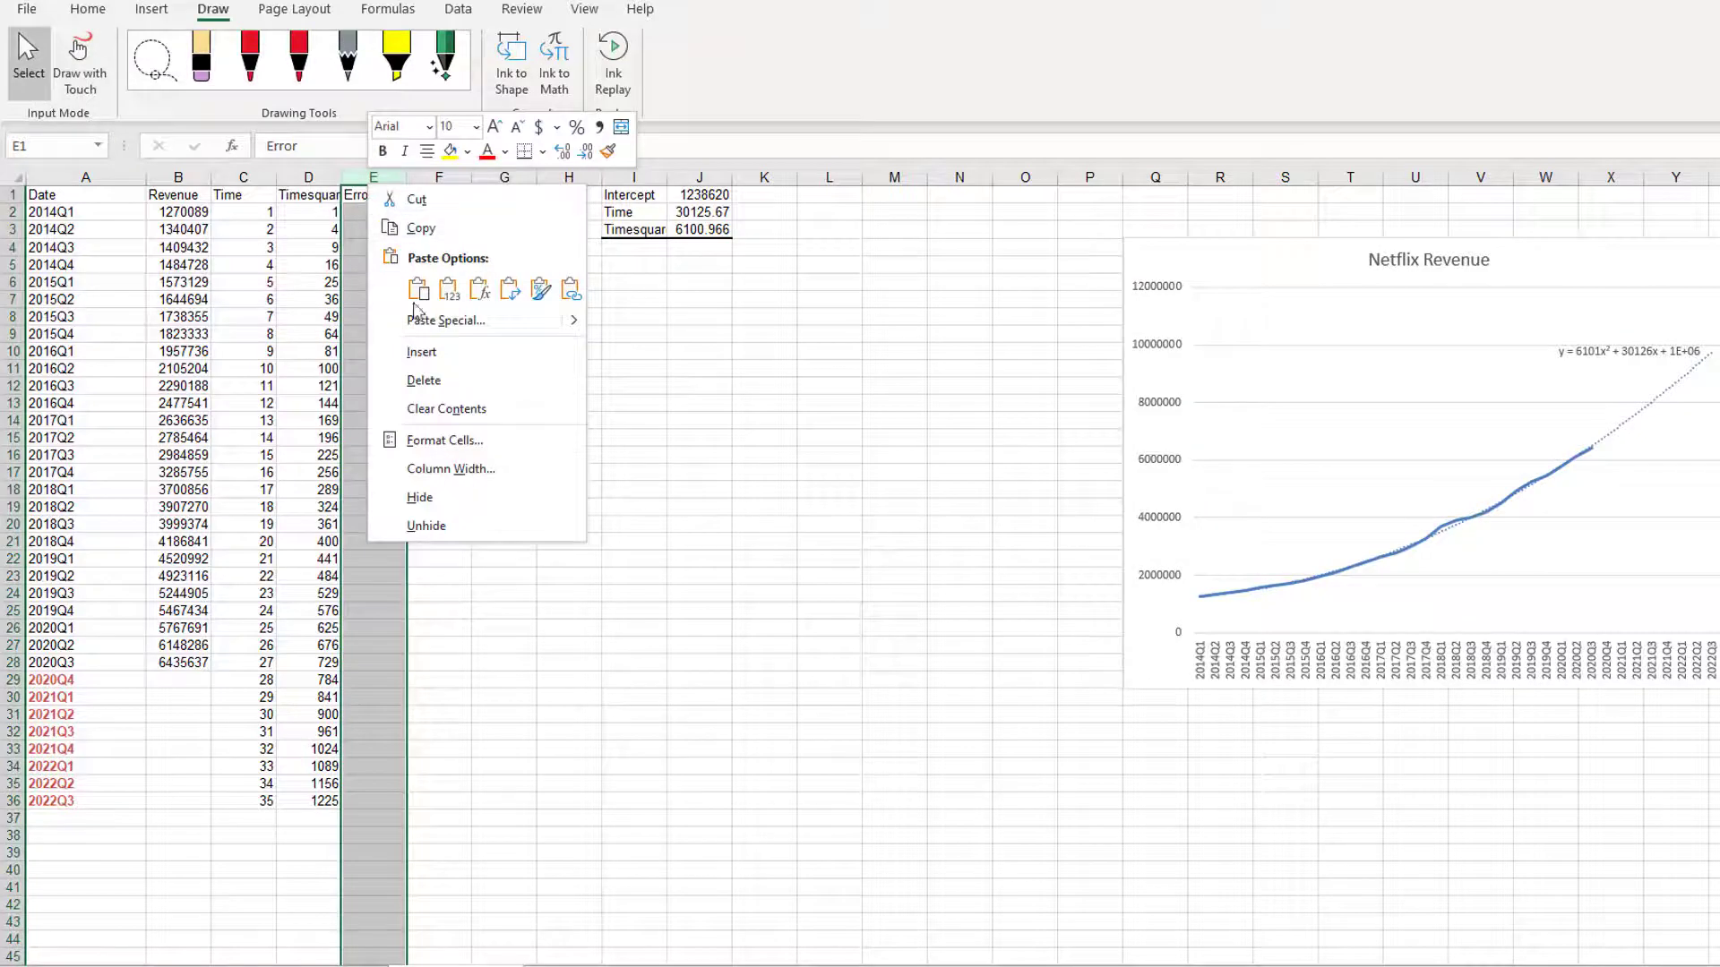
click(421, 352)
click(364, 201)
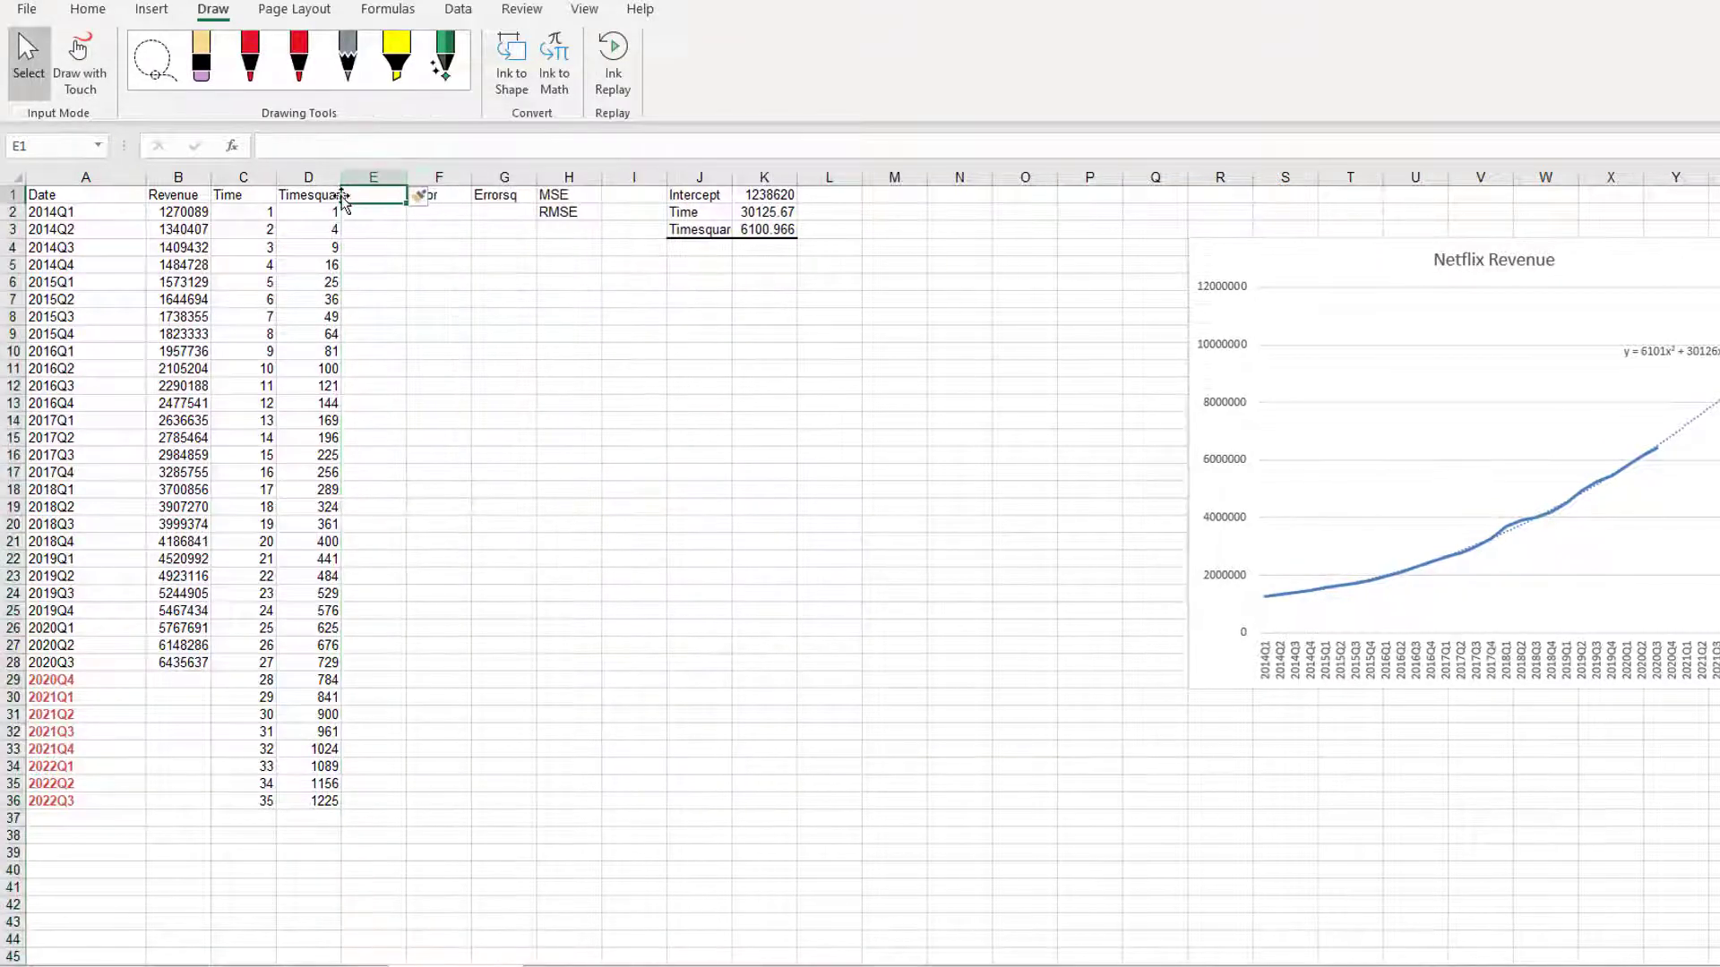
text(Forecast)
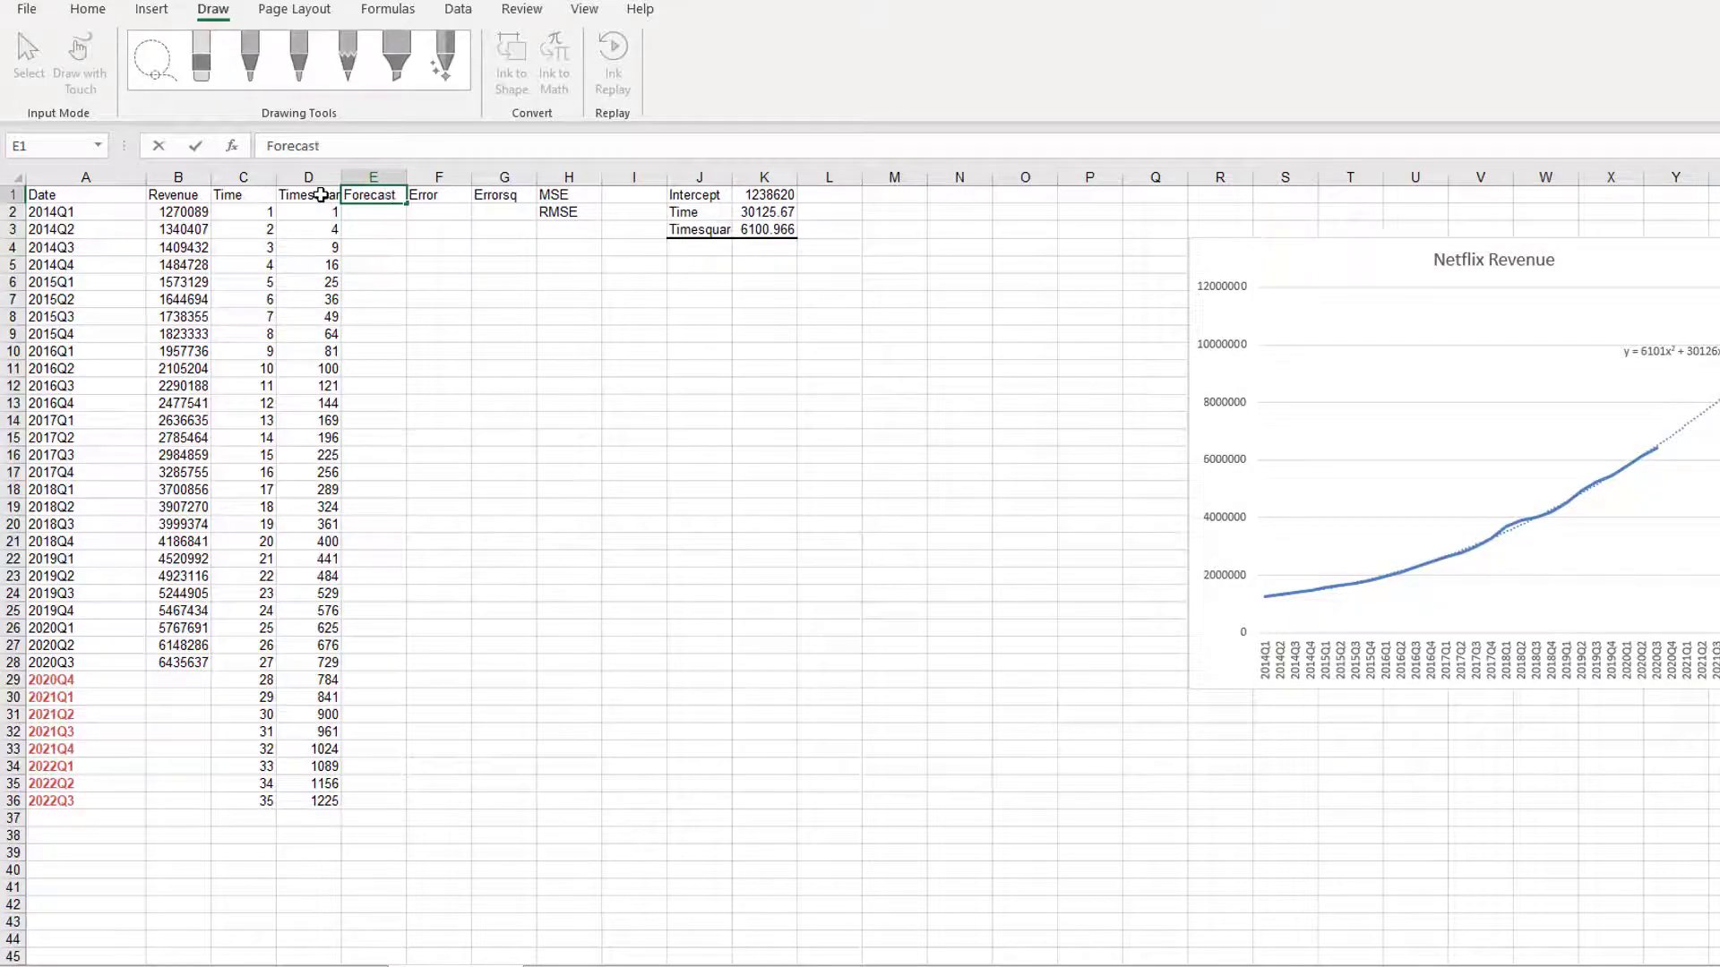
key(Return)
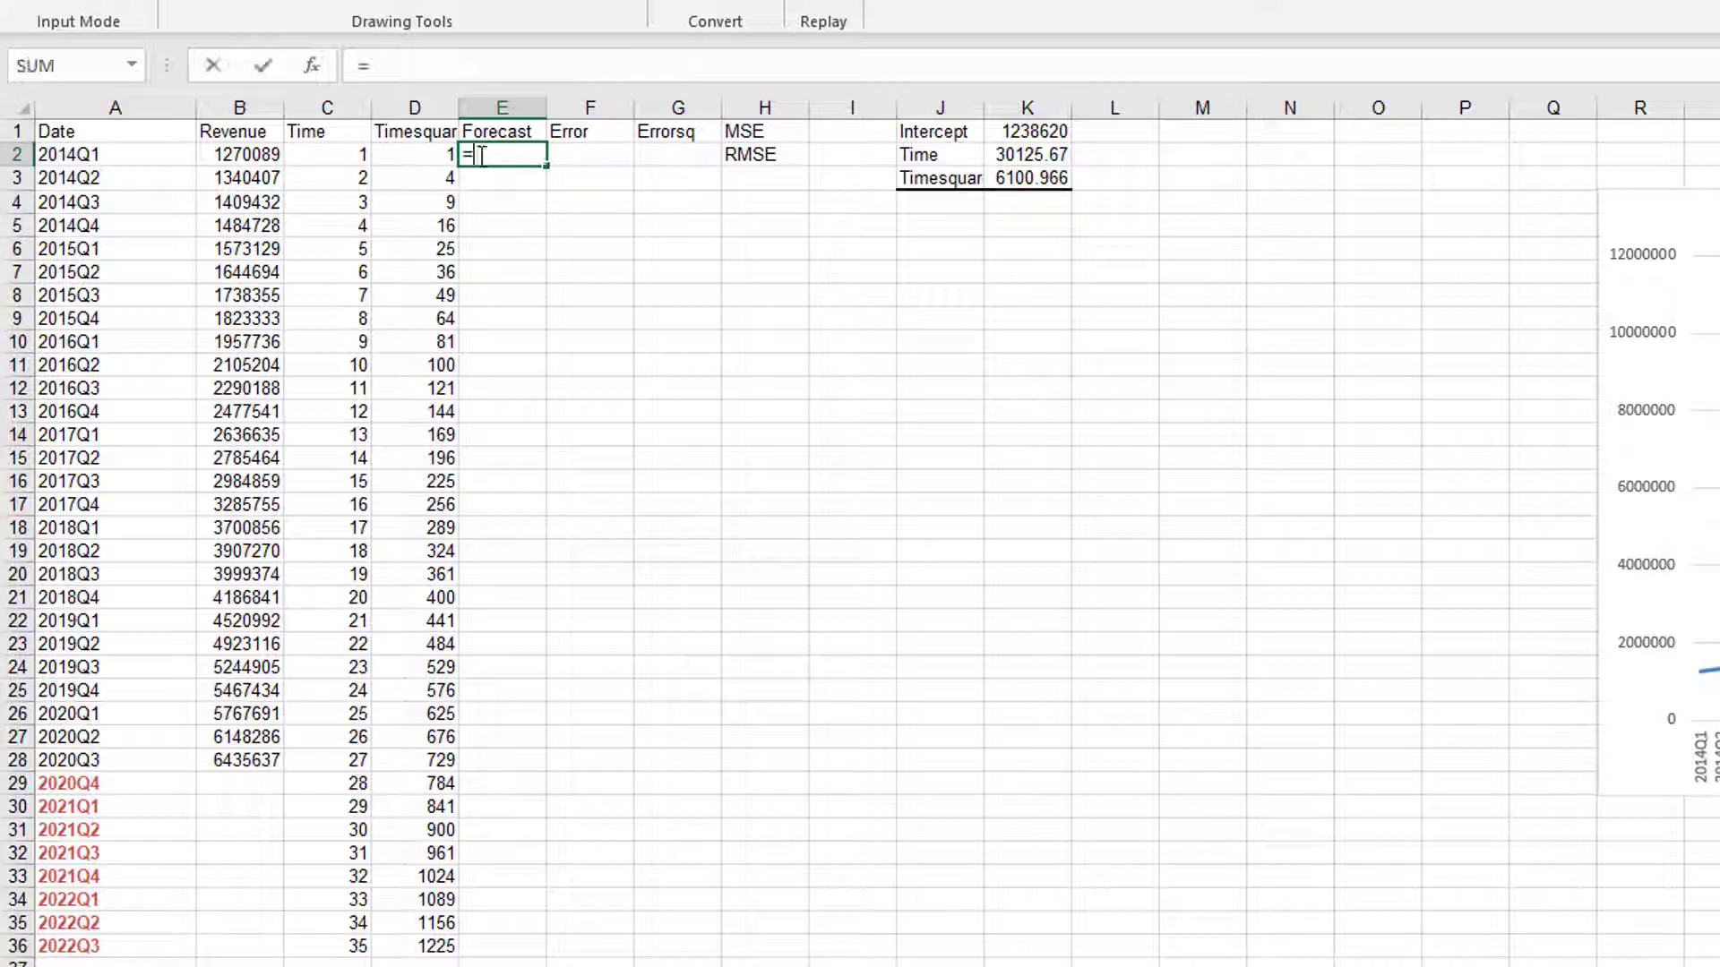
Step: Enter the forecast formula =$K$1+$K$2*C2+$K$3*D2 in E2
click(1037, 132)
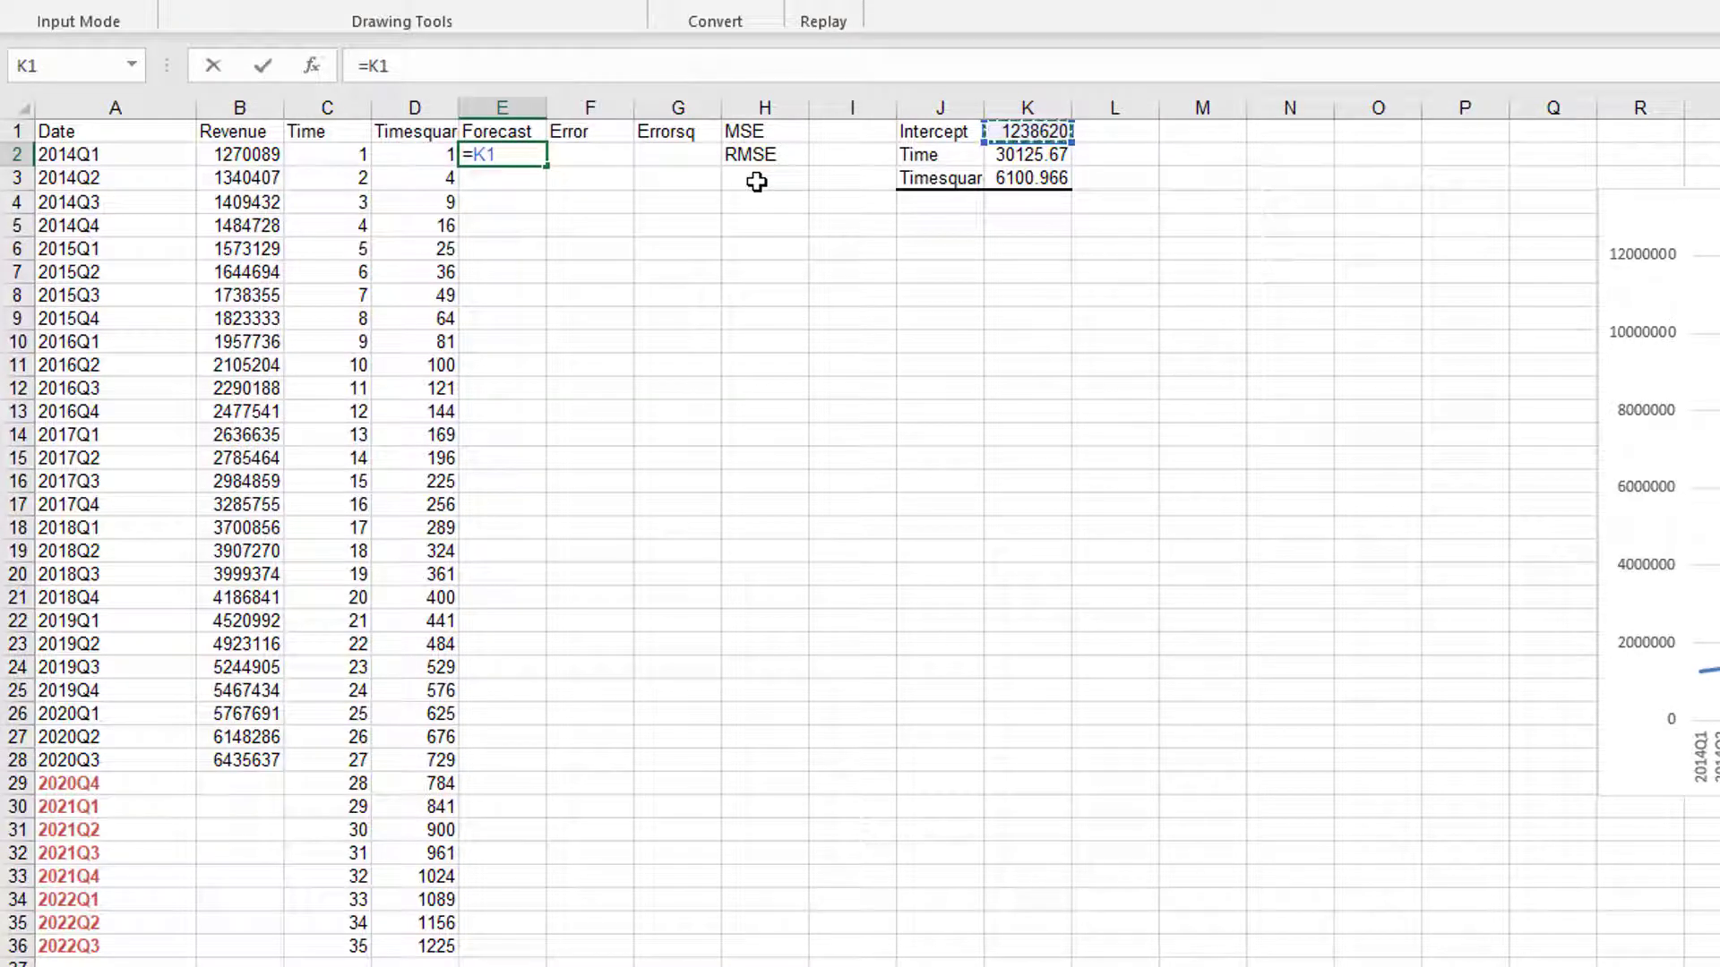
key(Down)
key(Down)
key(Down)
key(Down)
key(Down)
key(Down)
key(Down)
key(Down)
key(Down)
key(Down)
key(Down)
key(Down)
key(Down)
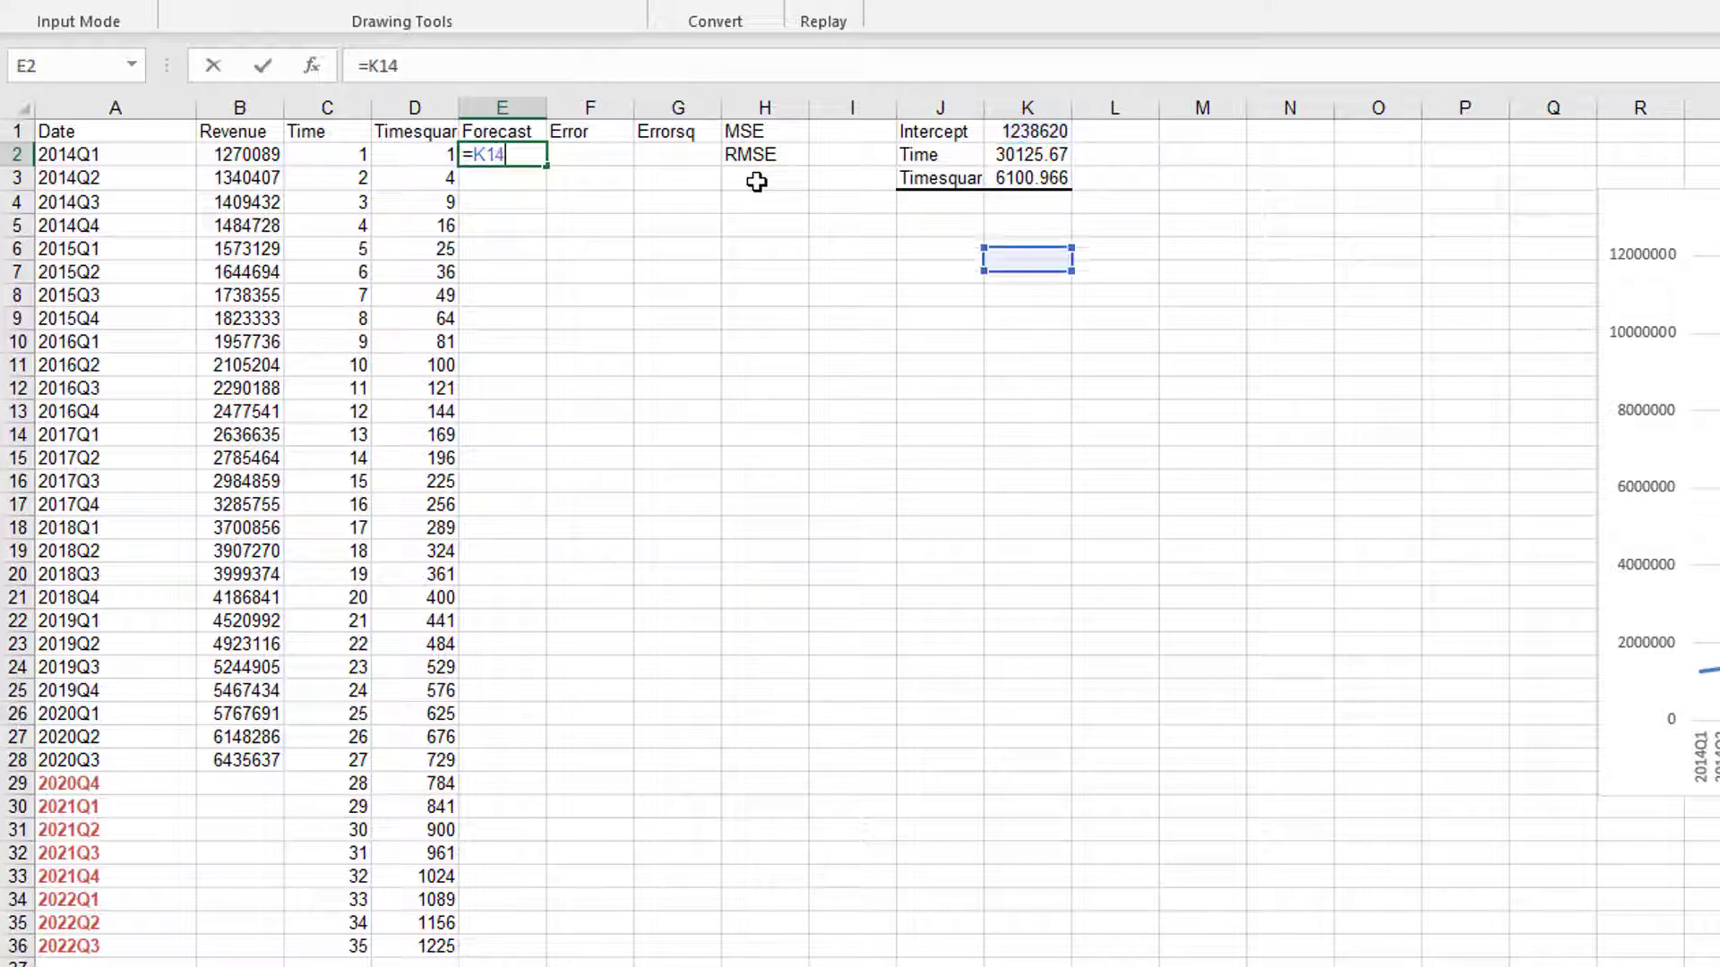
key(Up)
key(Up)
key(Up)
key(Up)
key(Up)
key(Up)
key(Up)
key(Up)
key(Up)
key(Up)
key(Up)
key(Up)
key(Up)
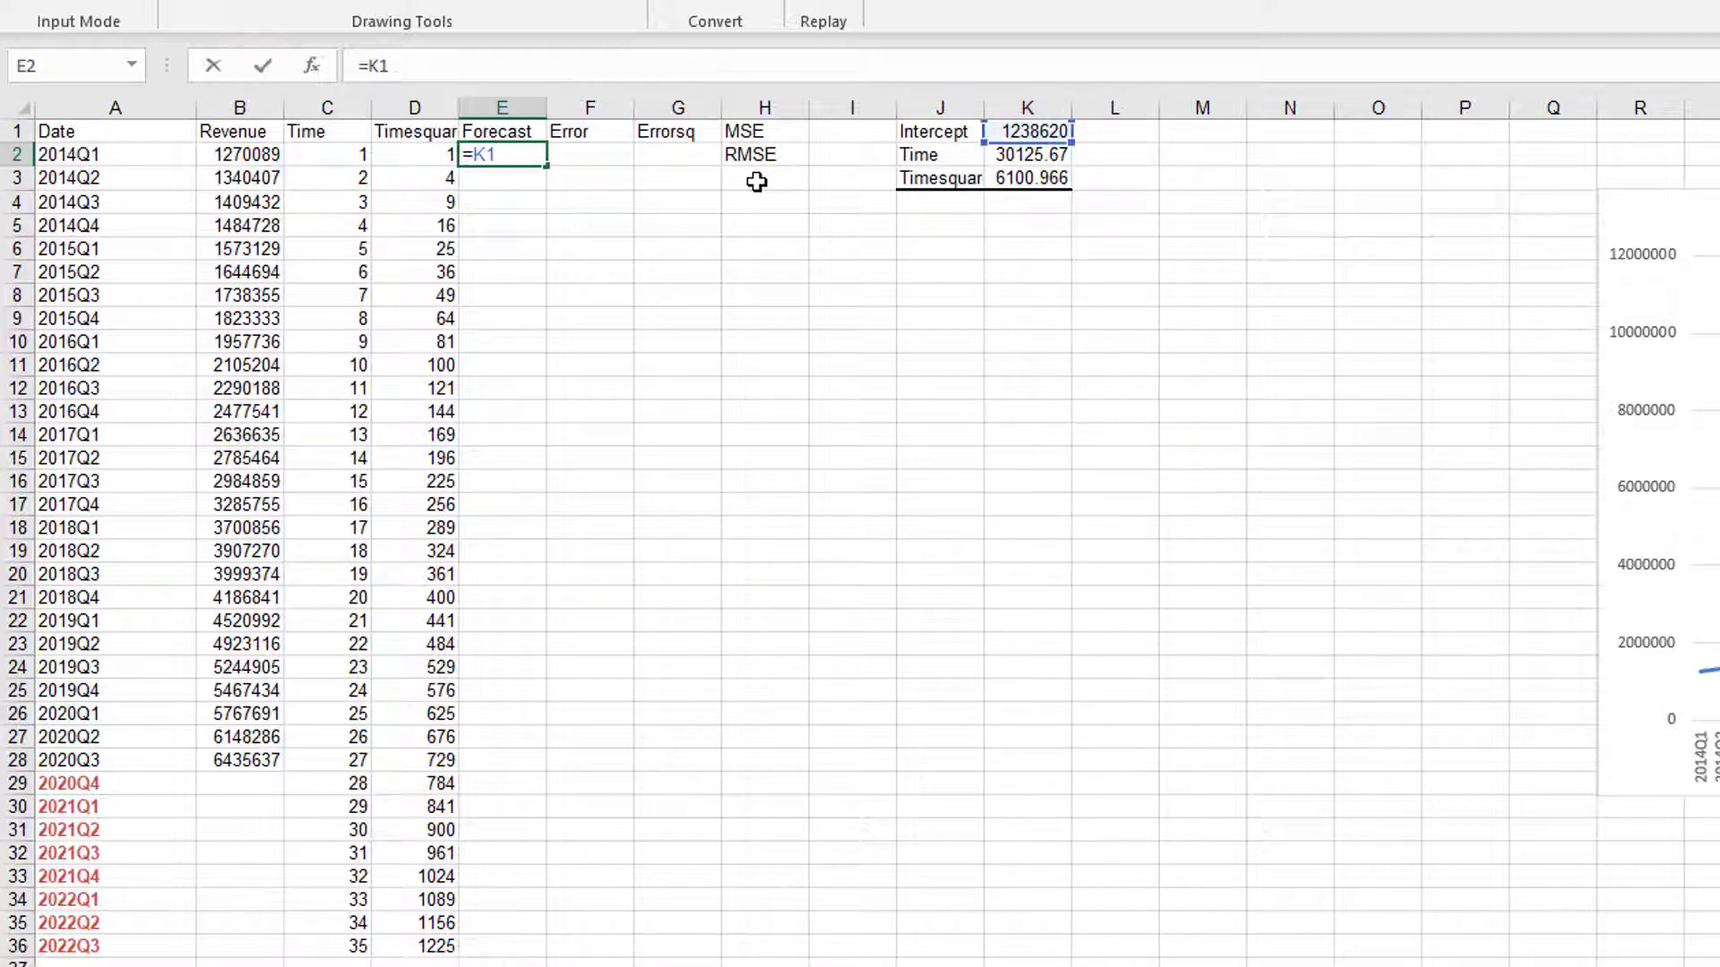
key(F4)
click(1022, 156)
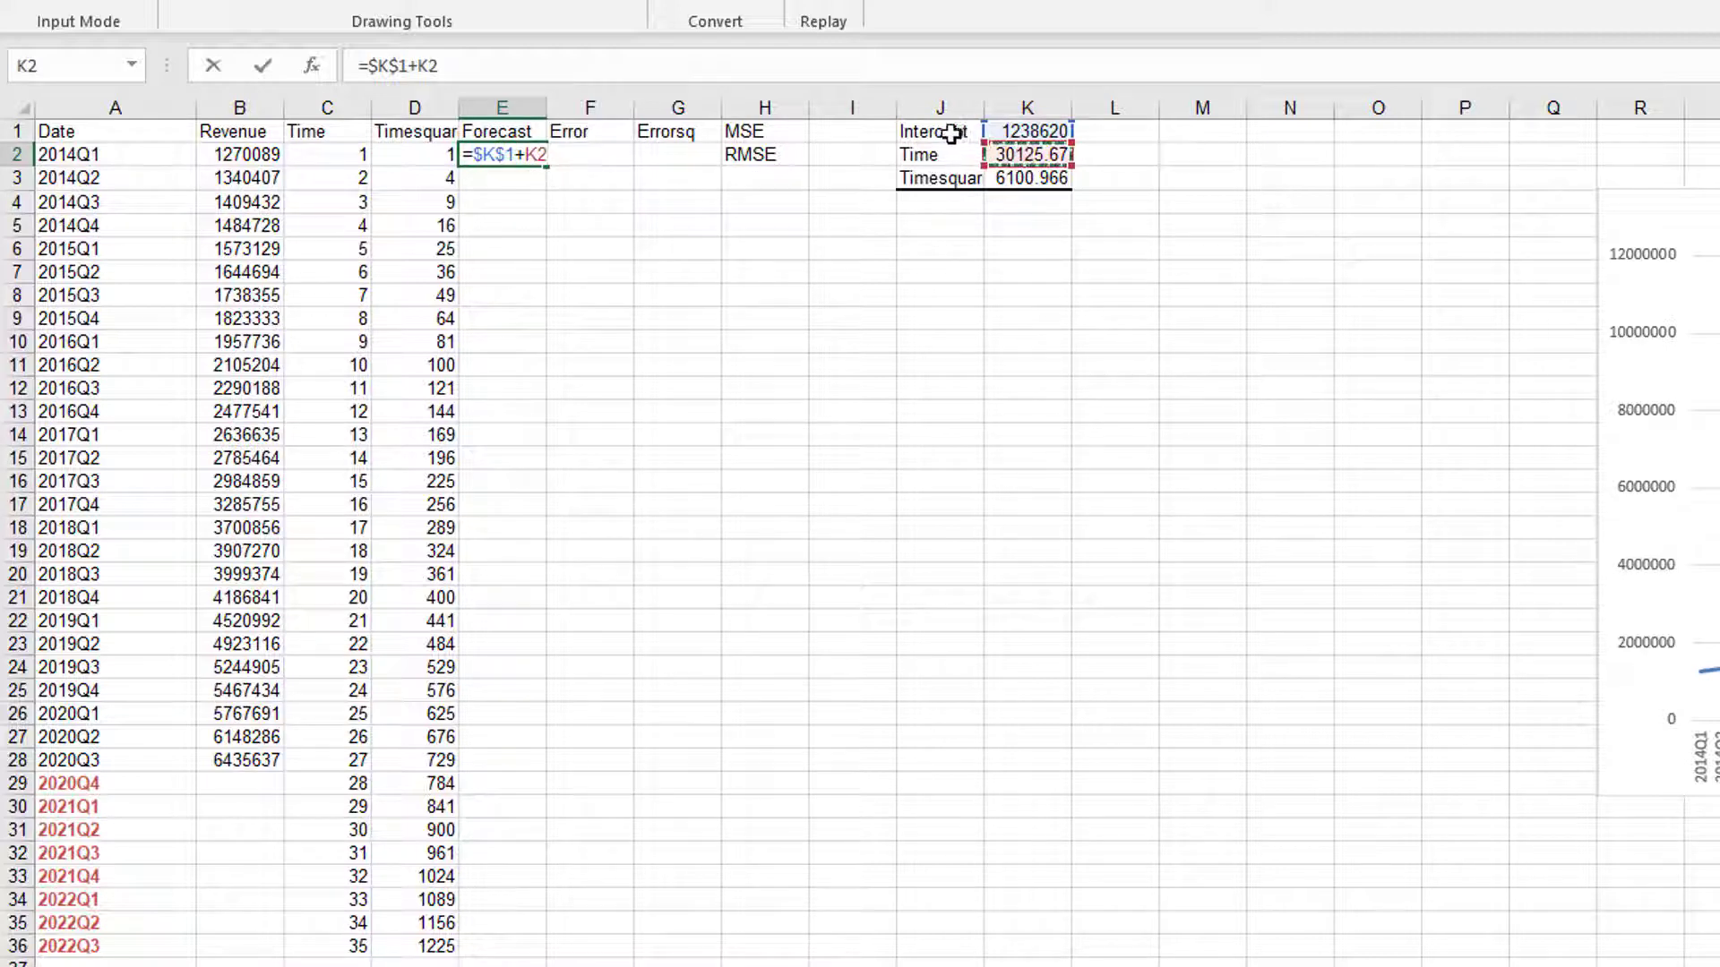
key(F4)
text(*)
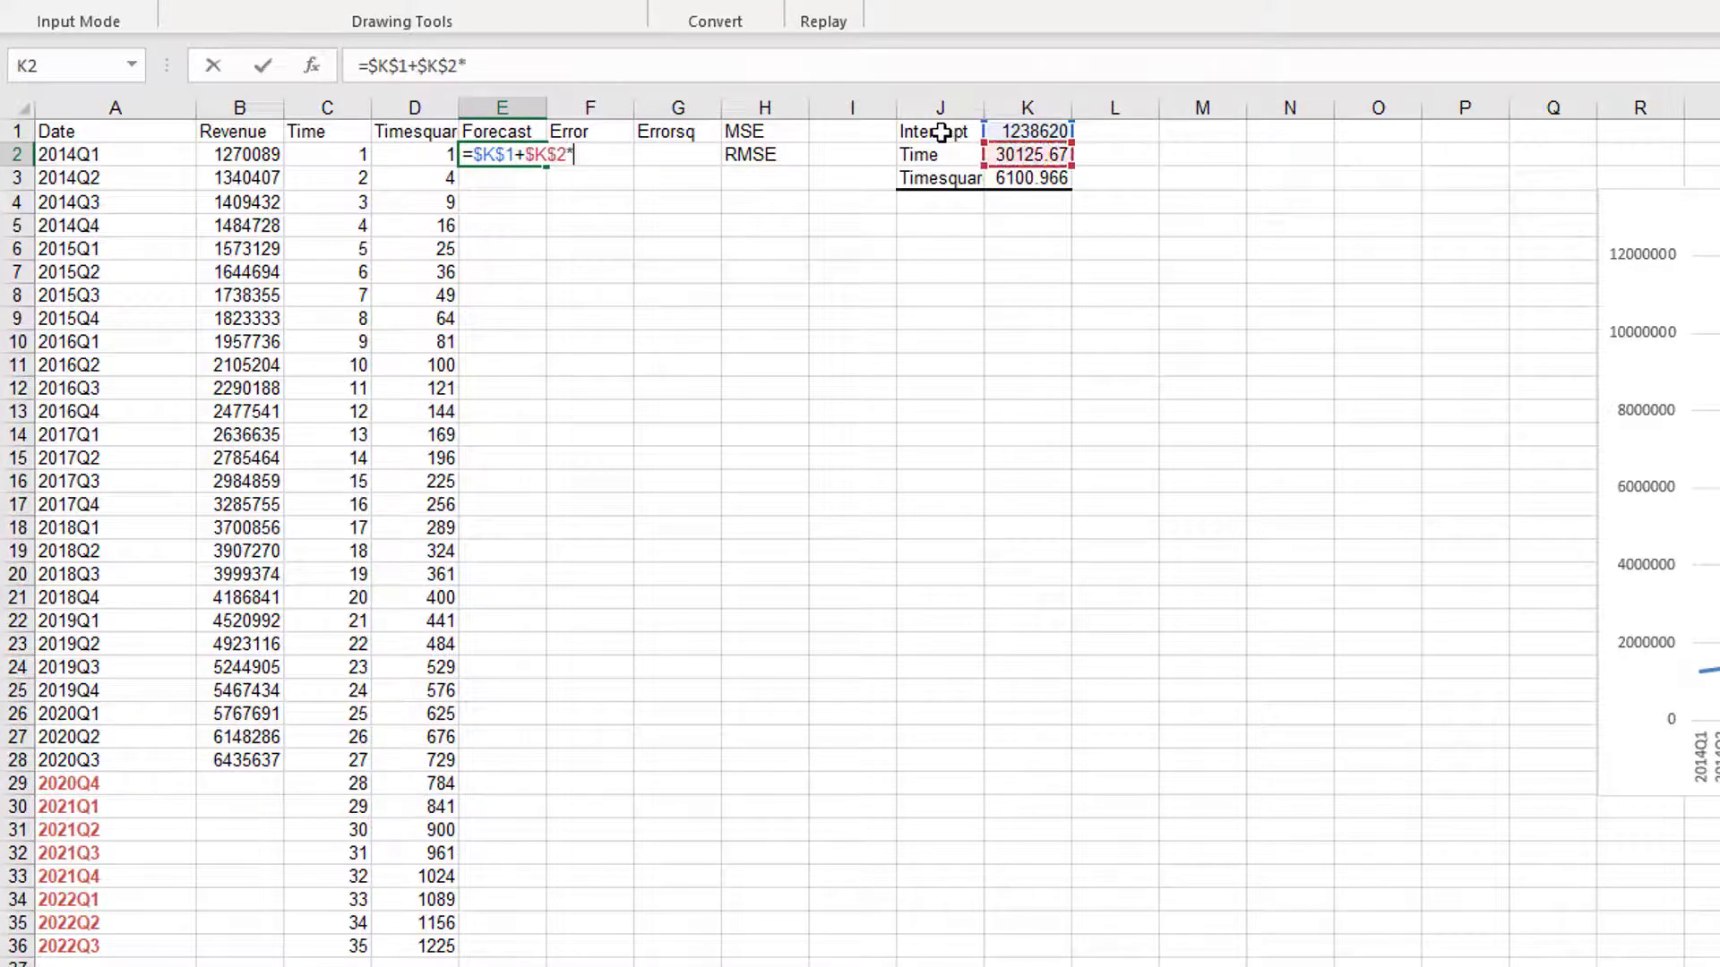
click(363, 154)
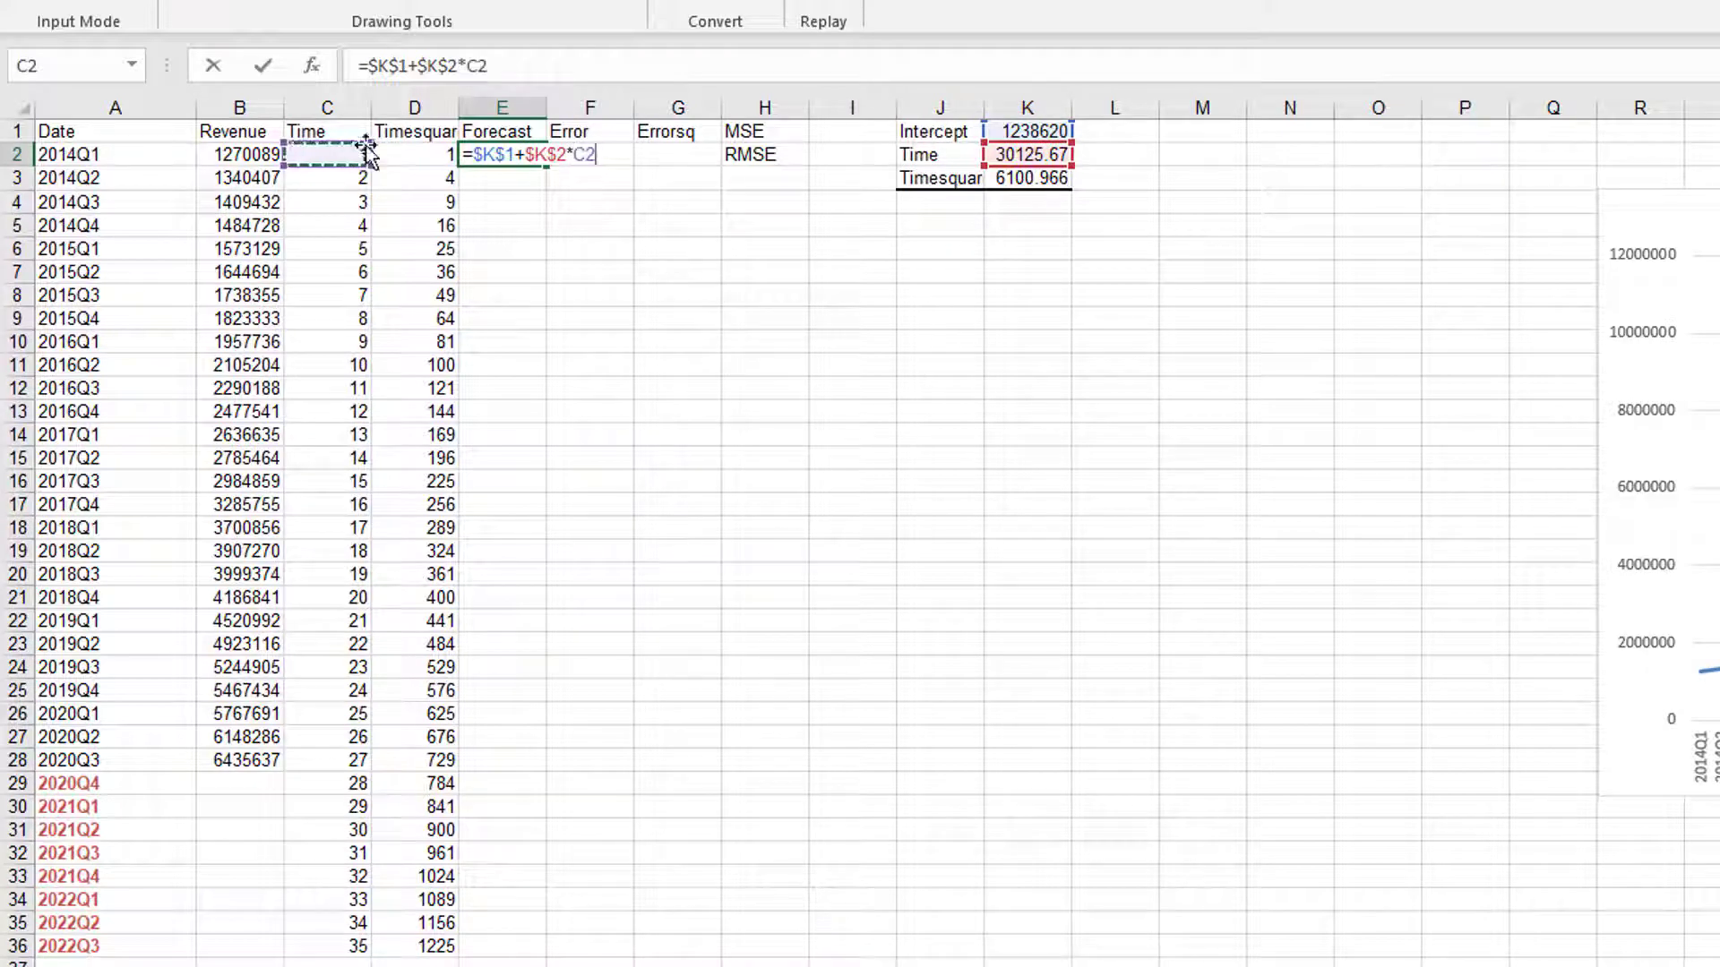
text(+)
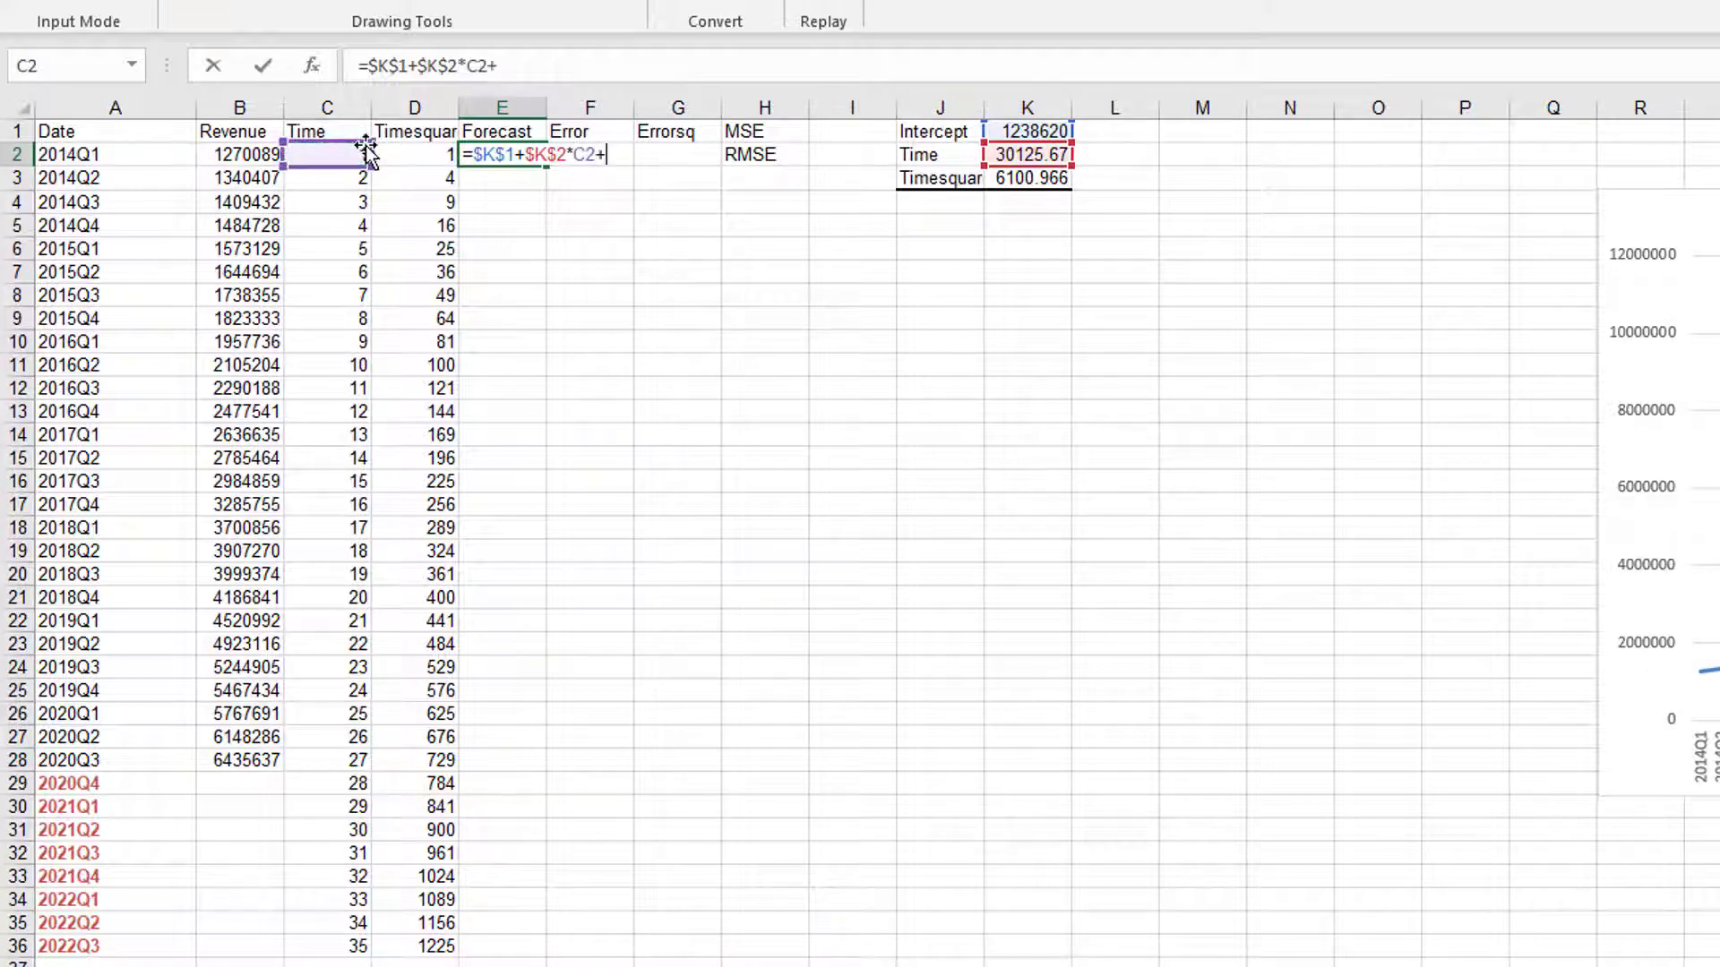
click(1025, 178)
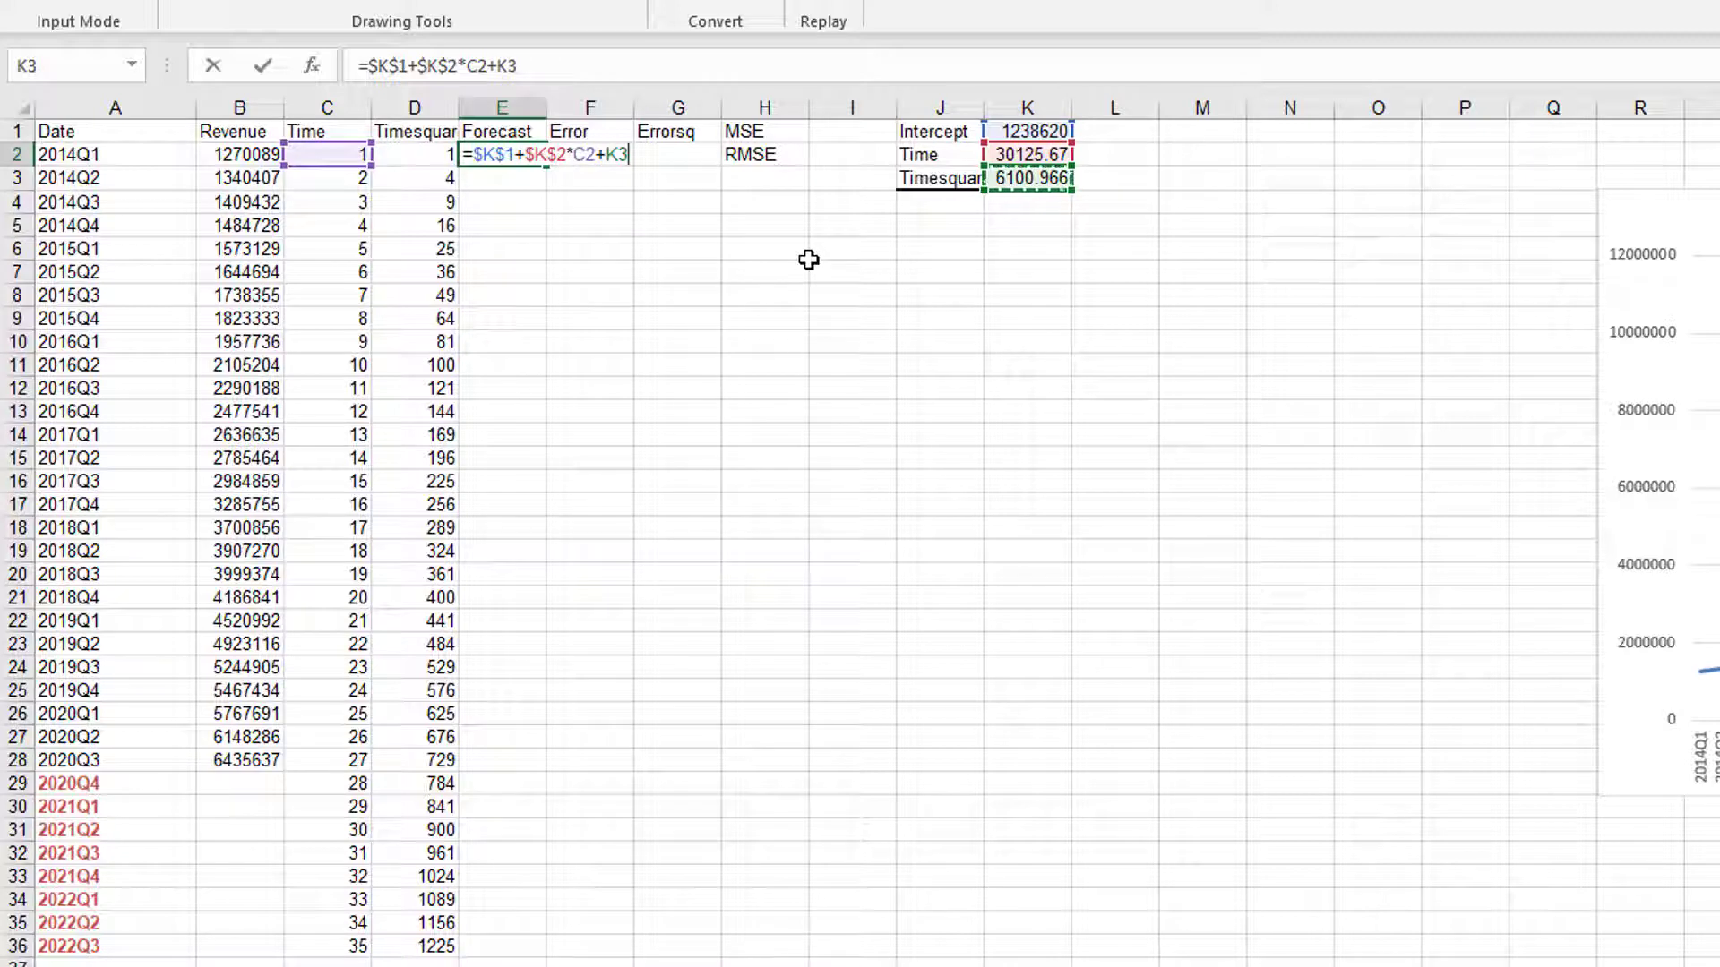
key(F4)
text(*)
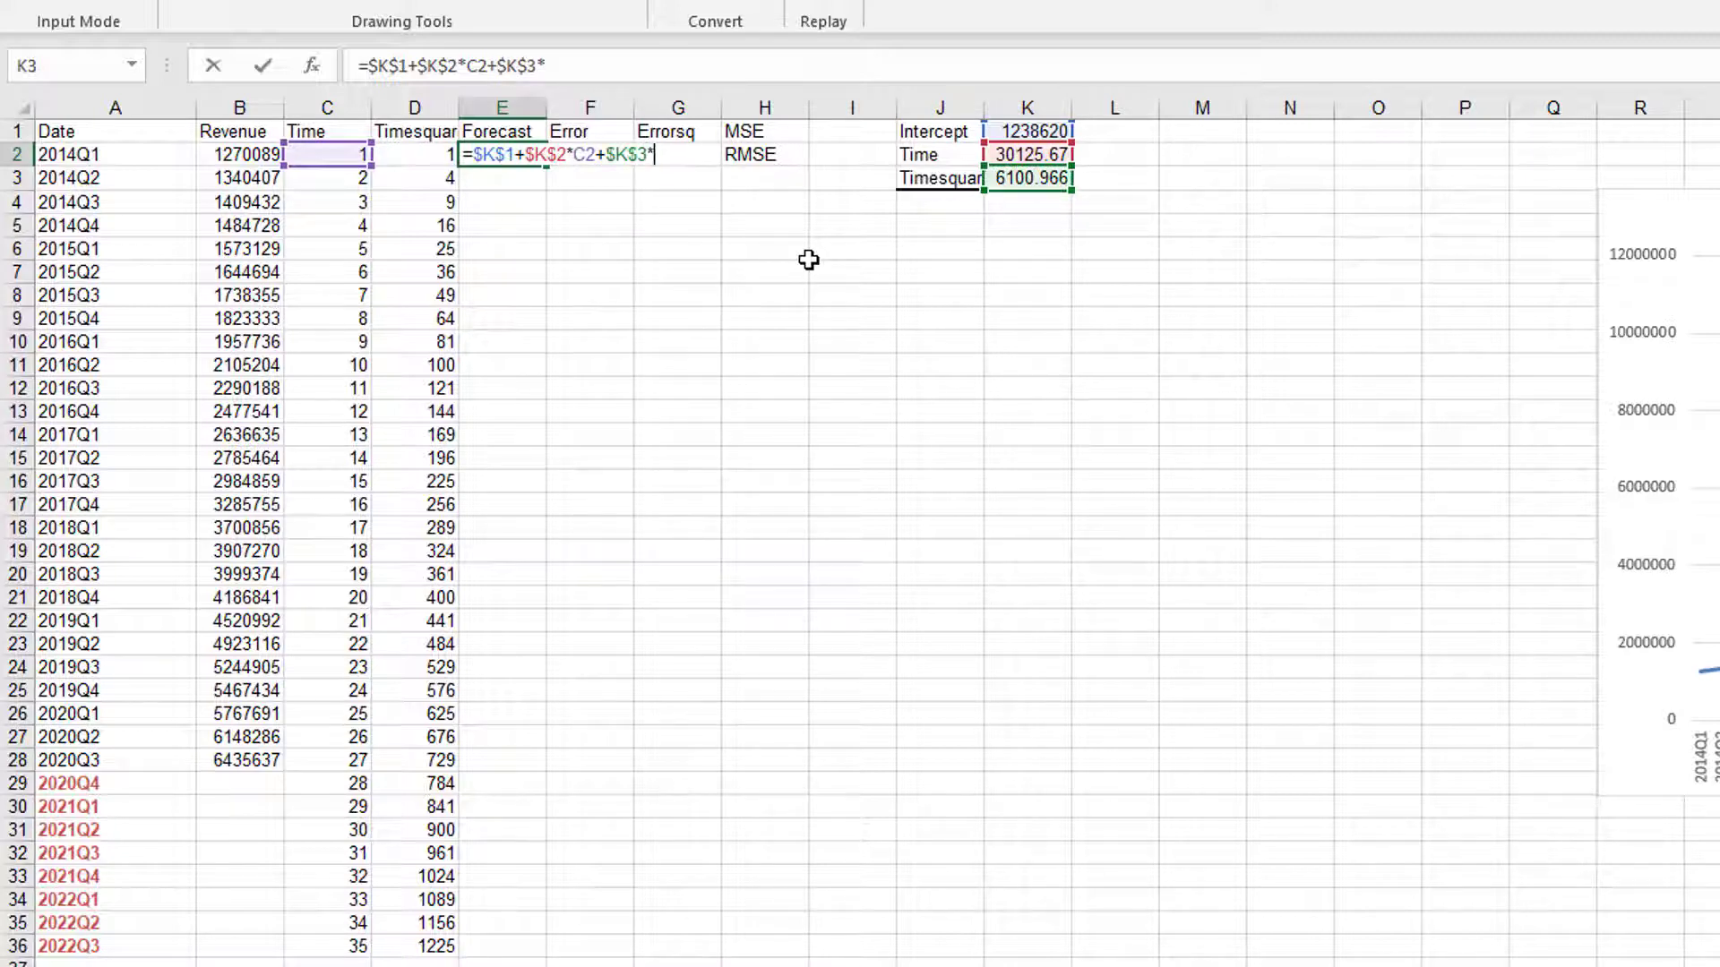
click(443, 154)
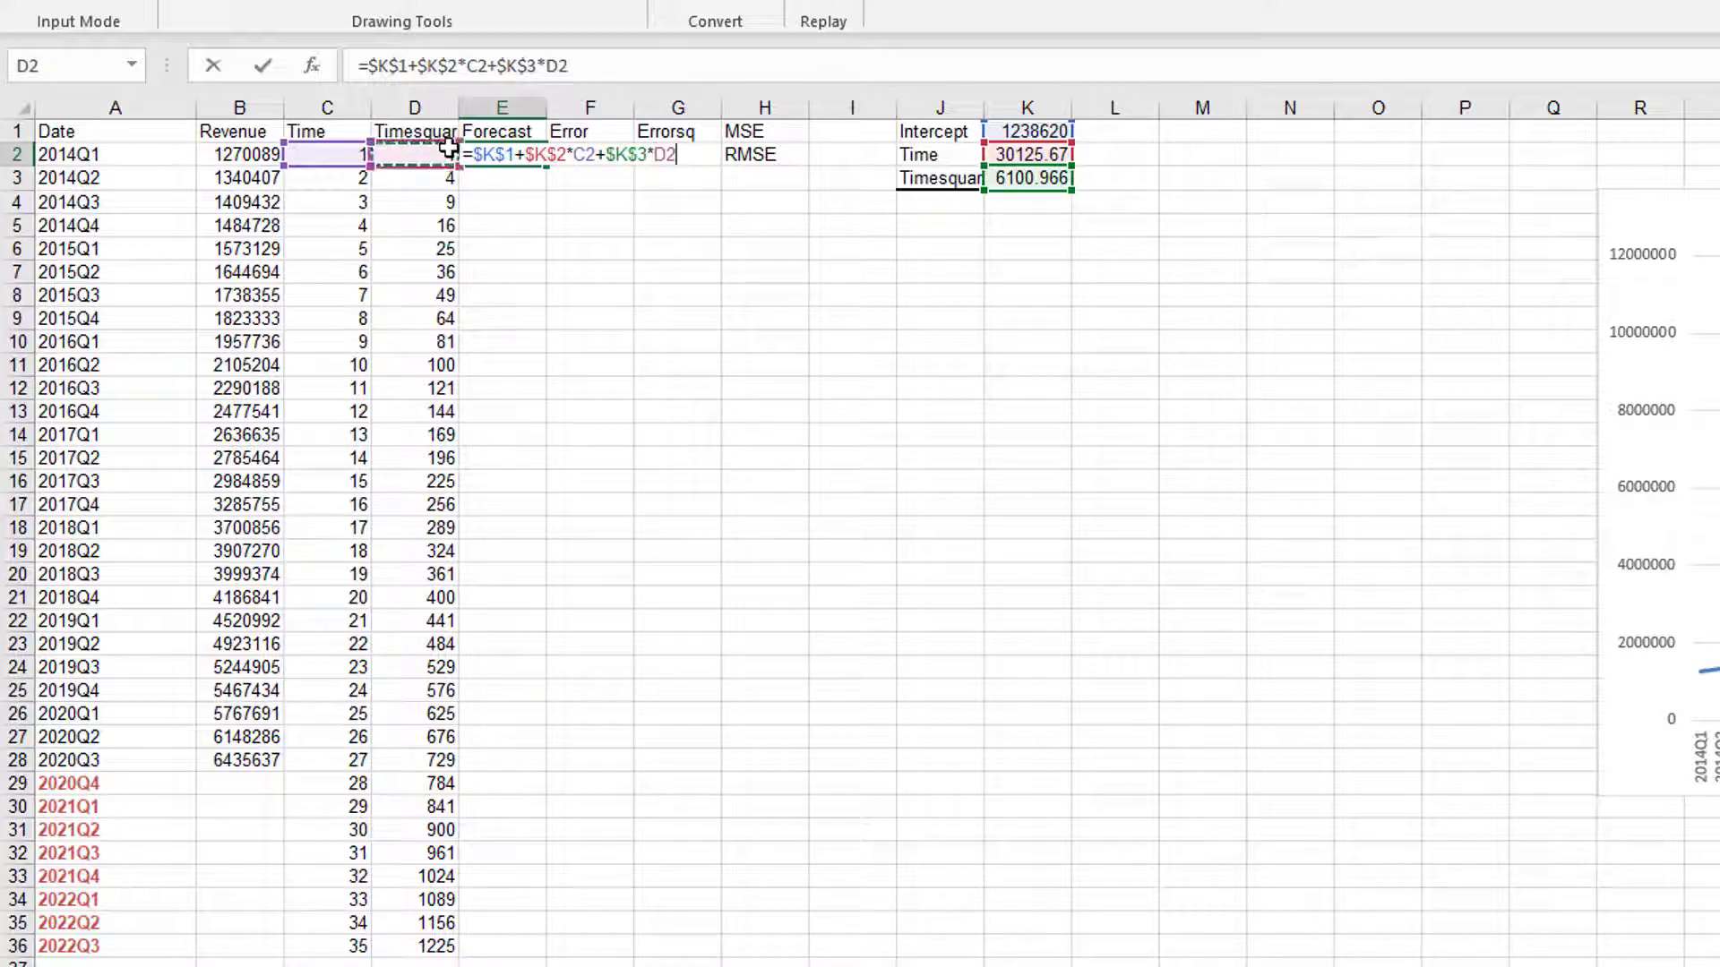
key(Return)
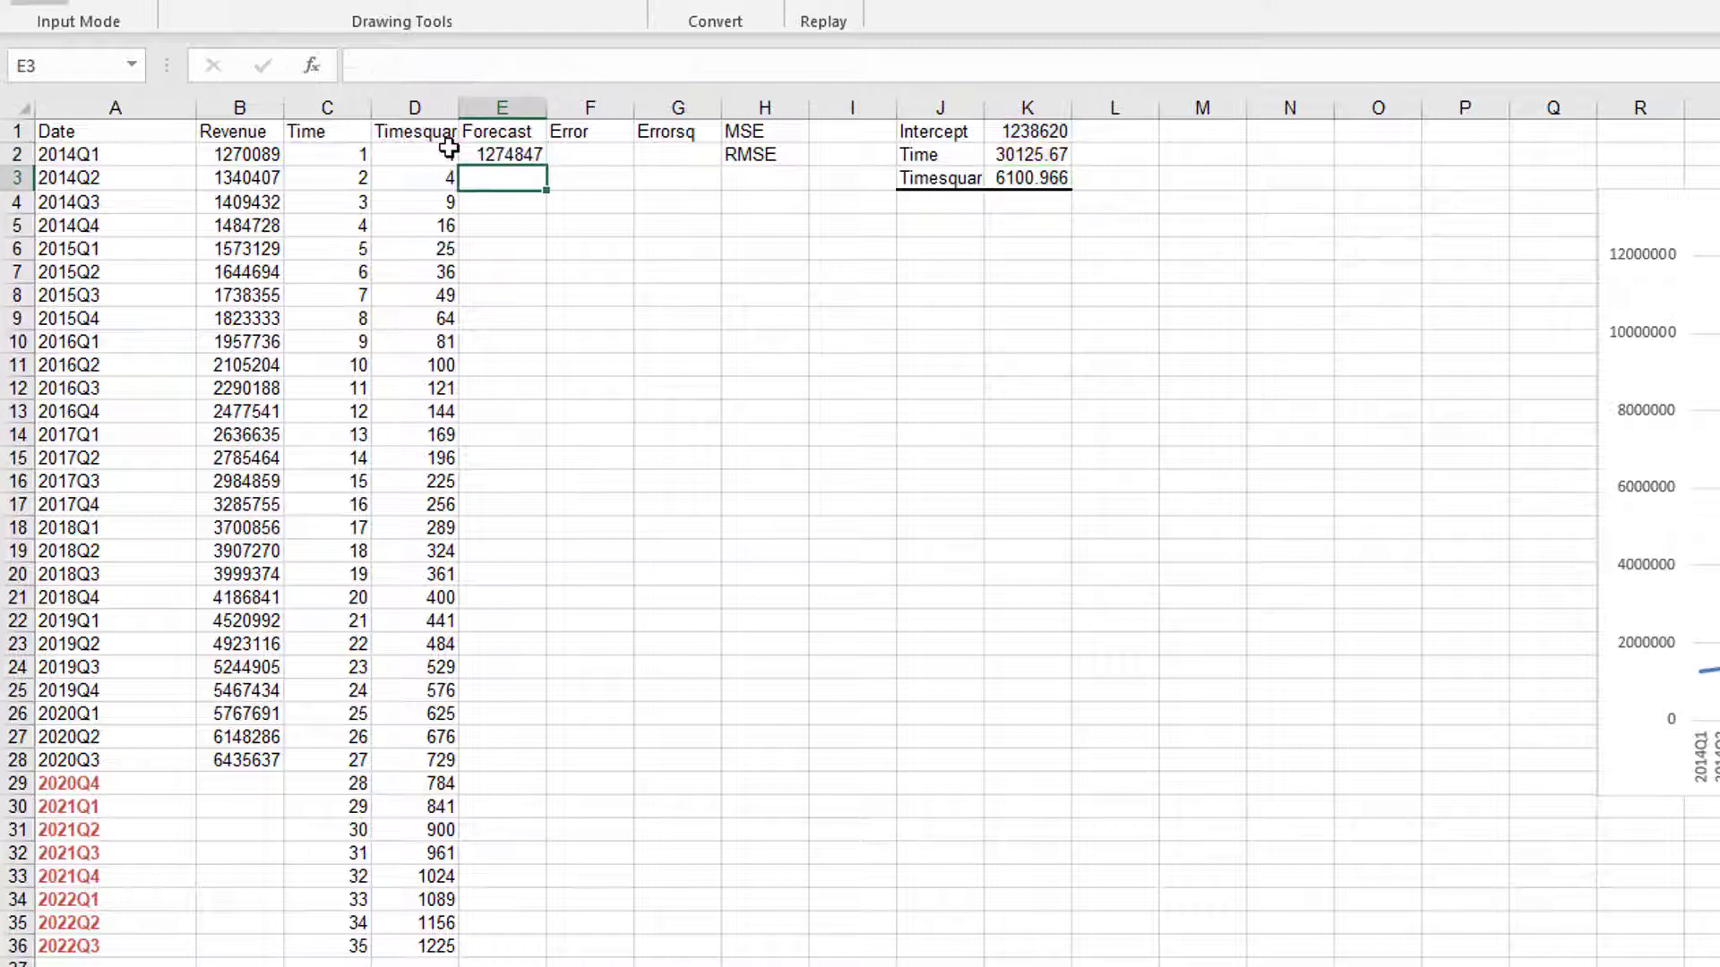
Step: Fill the forecast down to row 36 and draw a red ink arrow on the chart
click(516, 154)
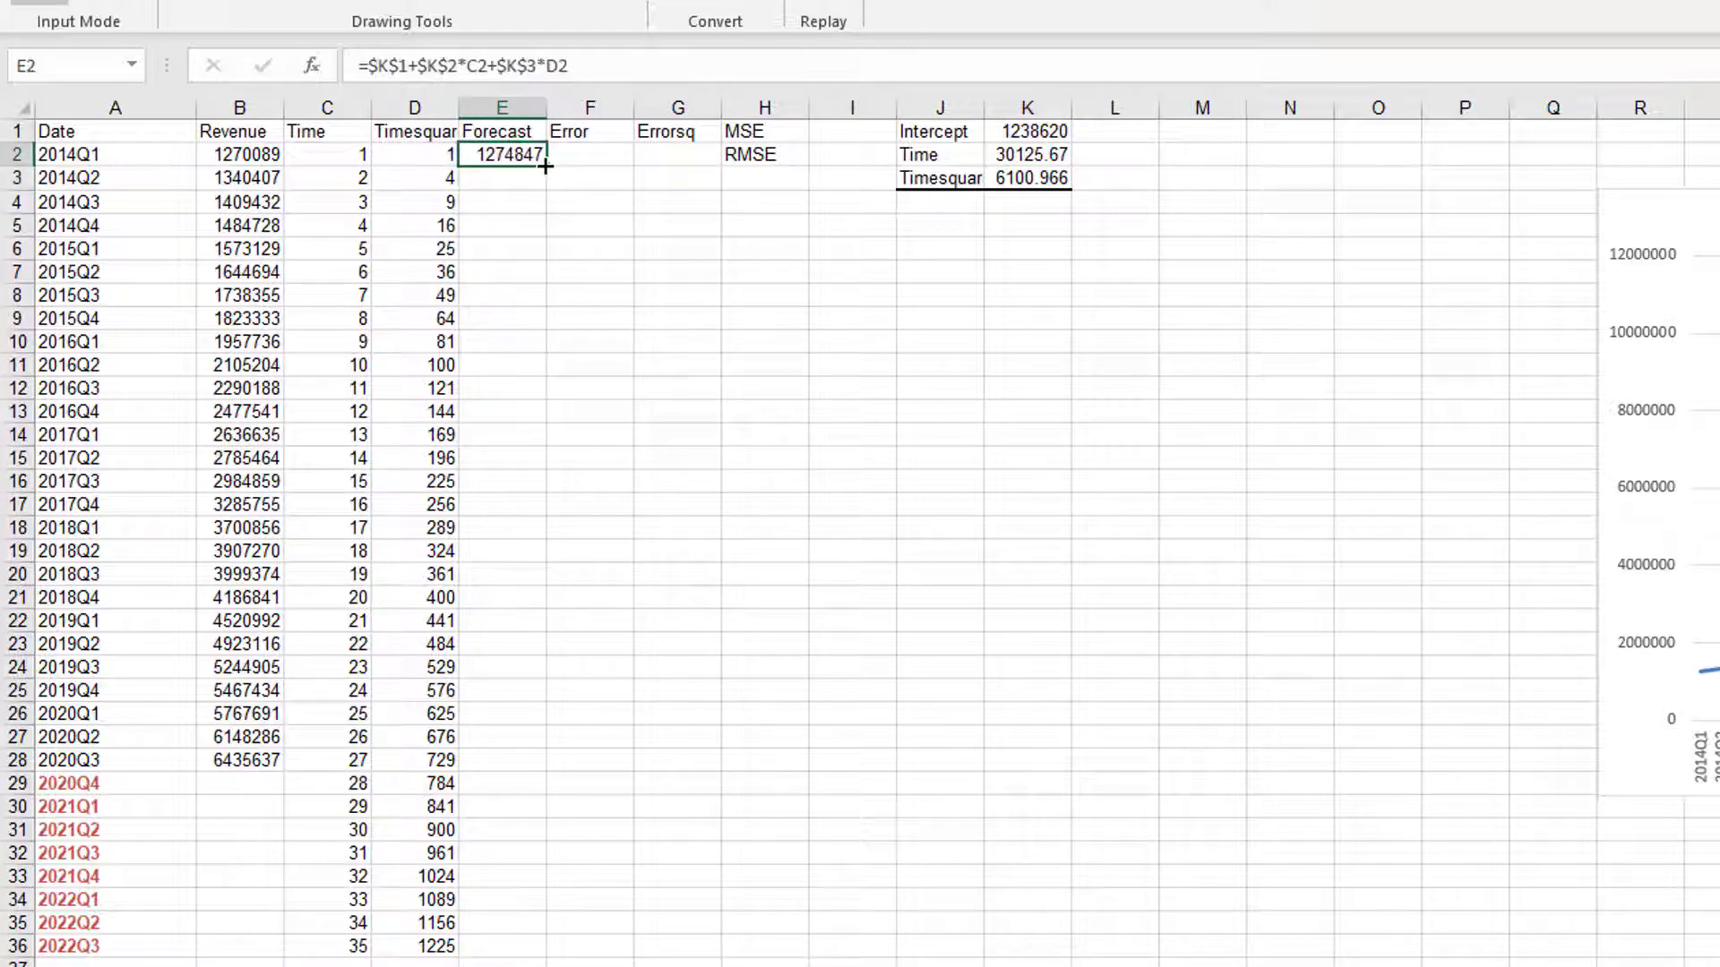
double_click(545, 165)
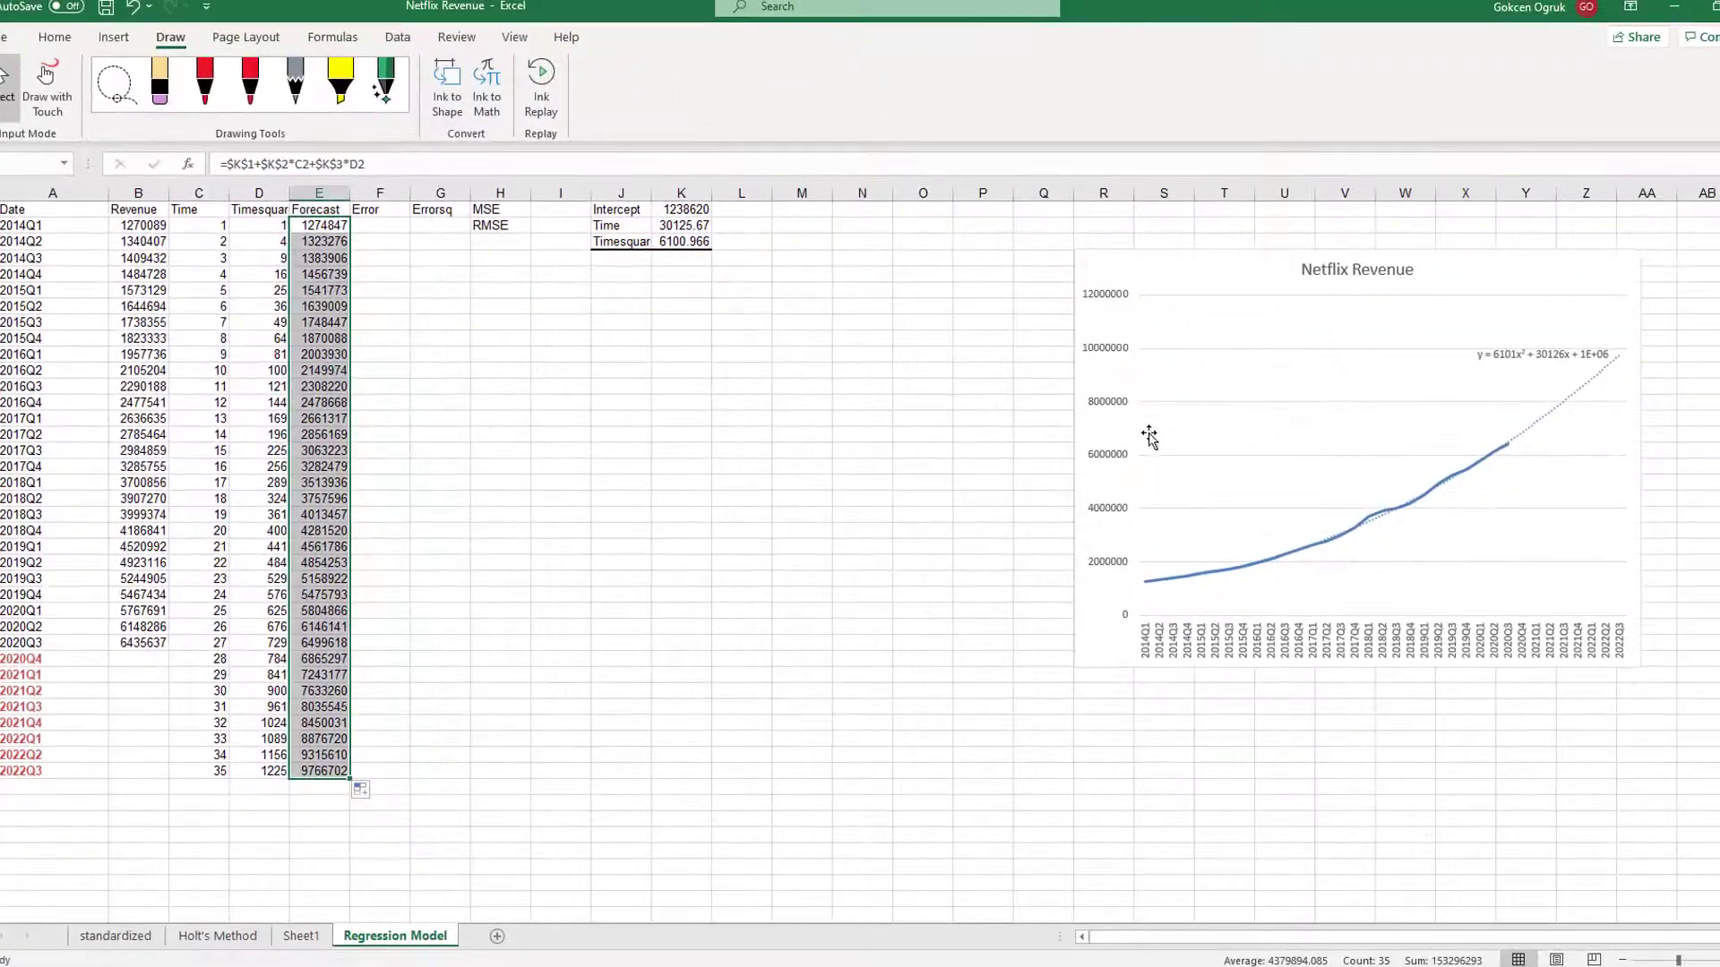
drag(1193, 299, 1398, 385)
mouse_move(1356, 305)
mouse_down()
mouse_move(1384, 414)
mouse_move(1245, 421)
mouse_up()
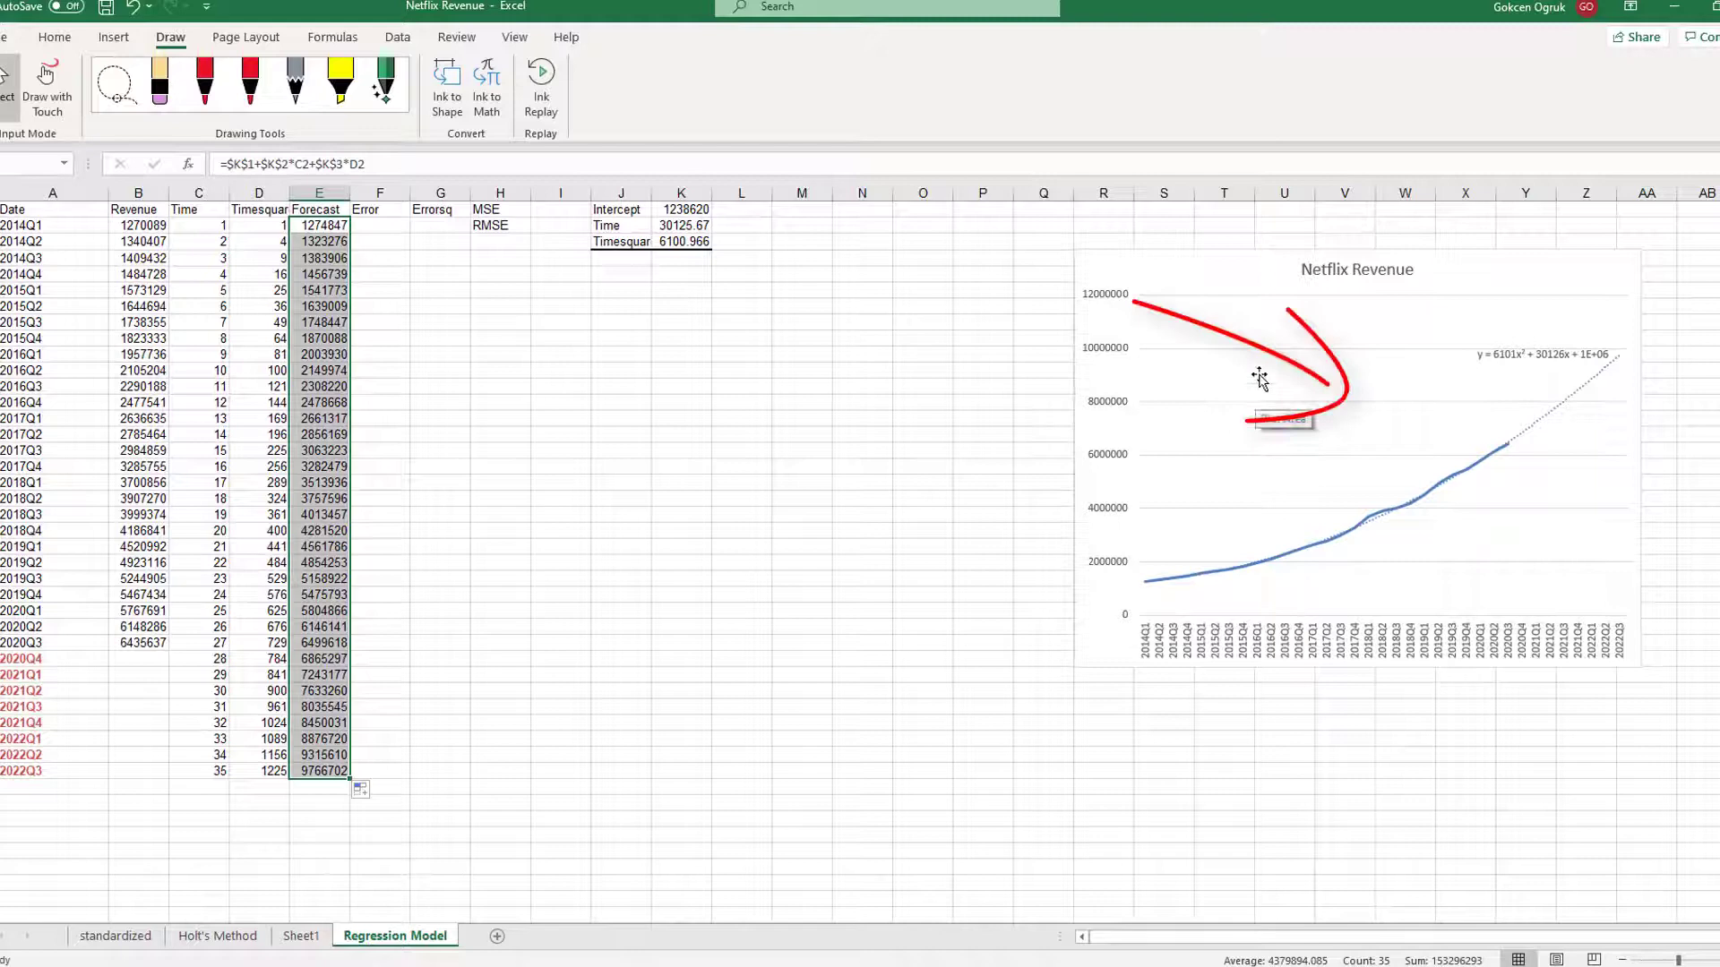
Step: Add a line series named 'Forecates Sales' using the Forecast values in E2:E36 to the Netflix Revenue chart
right_click(1222, 333)
click(1263, 450)
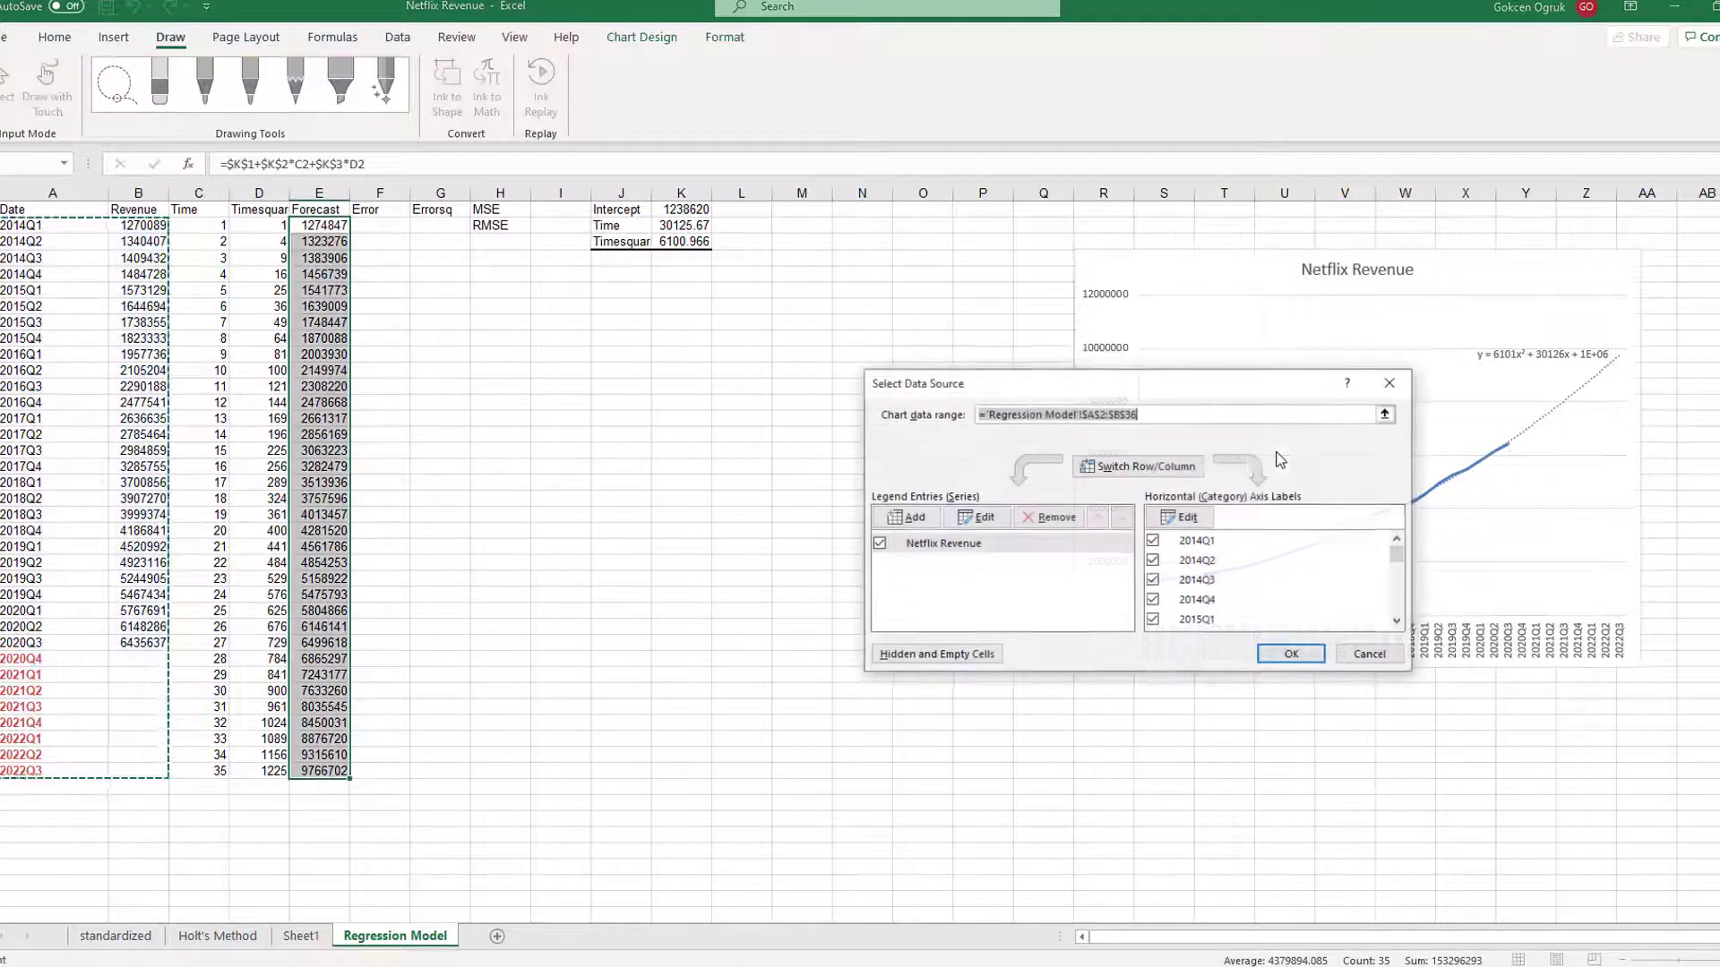
click(907, 517)
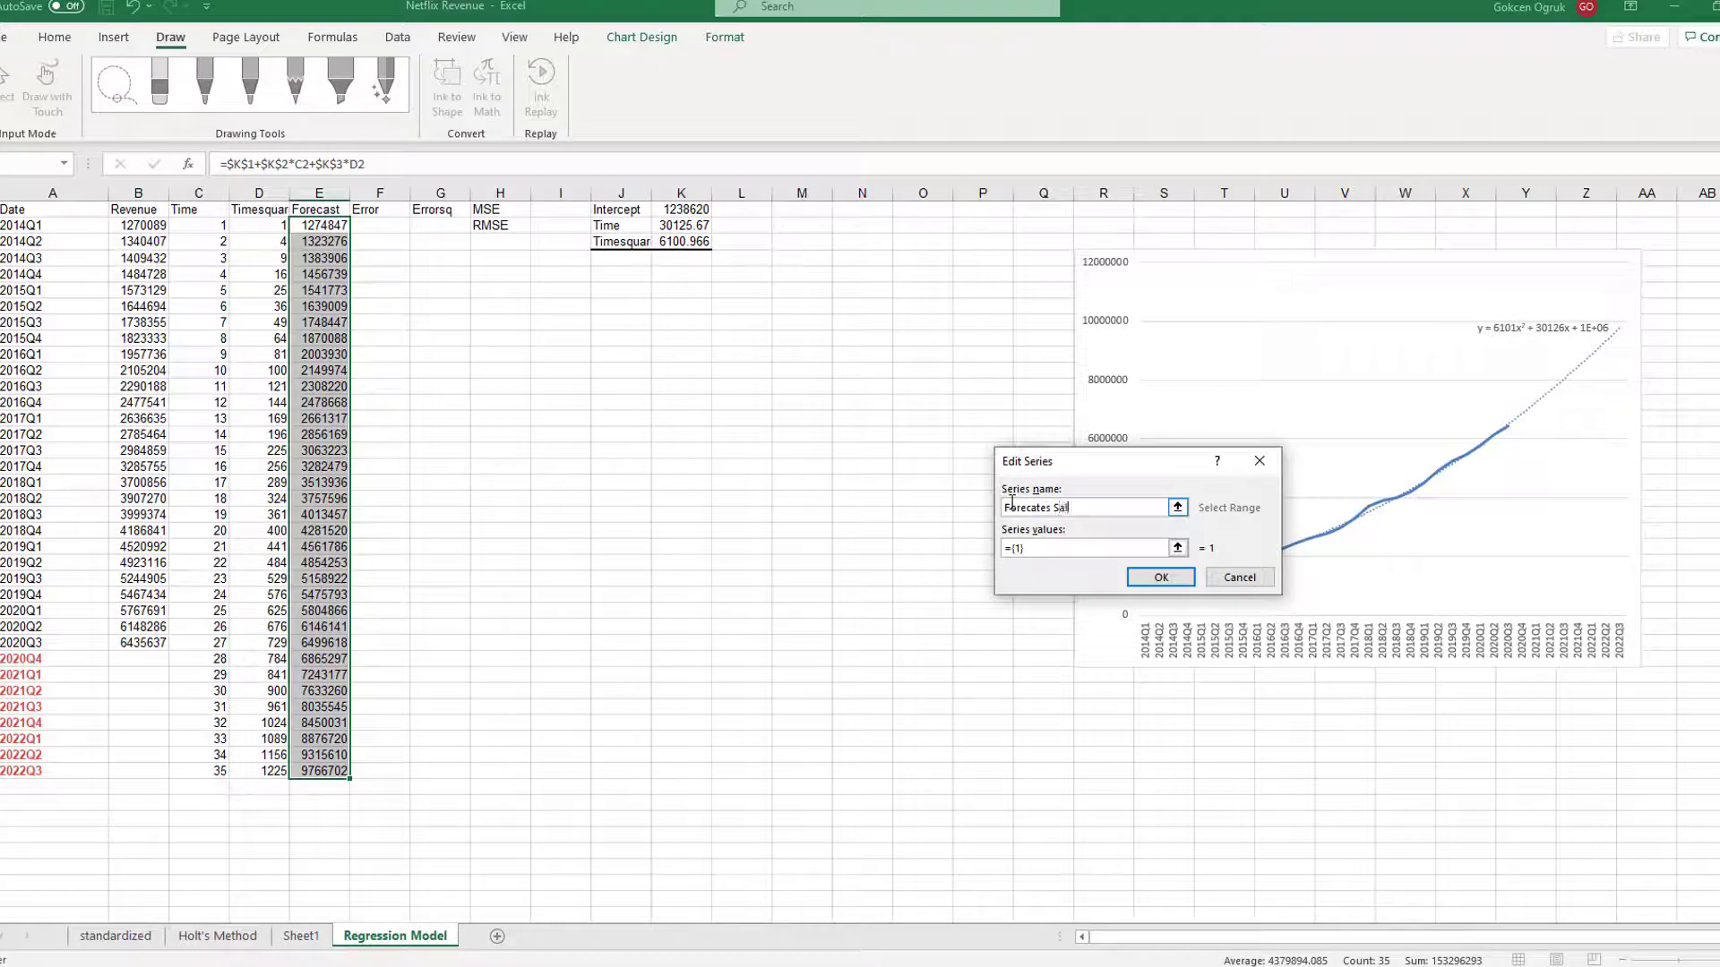
click(1051, 544)
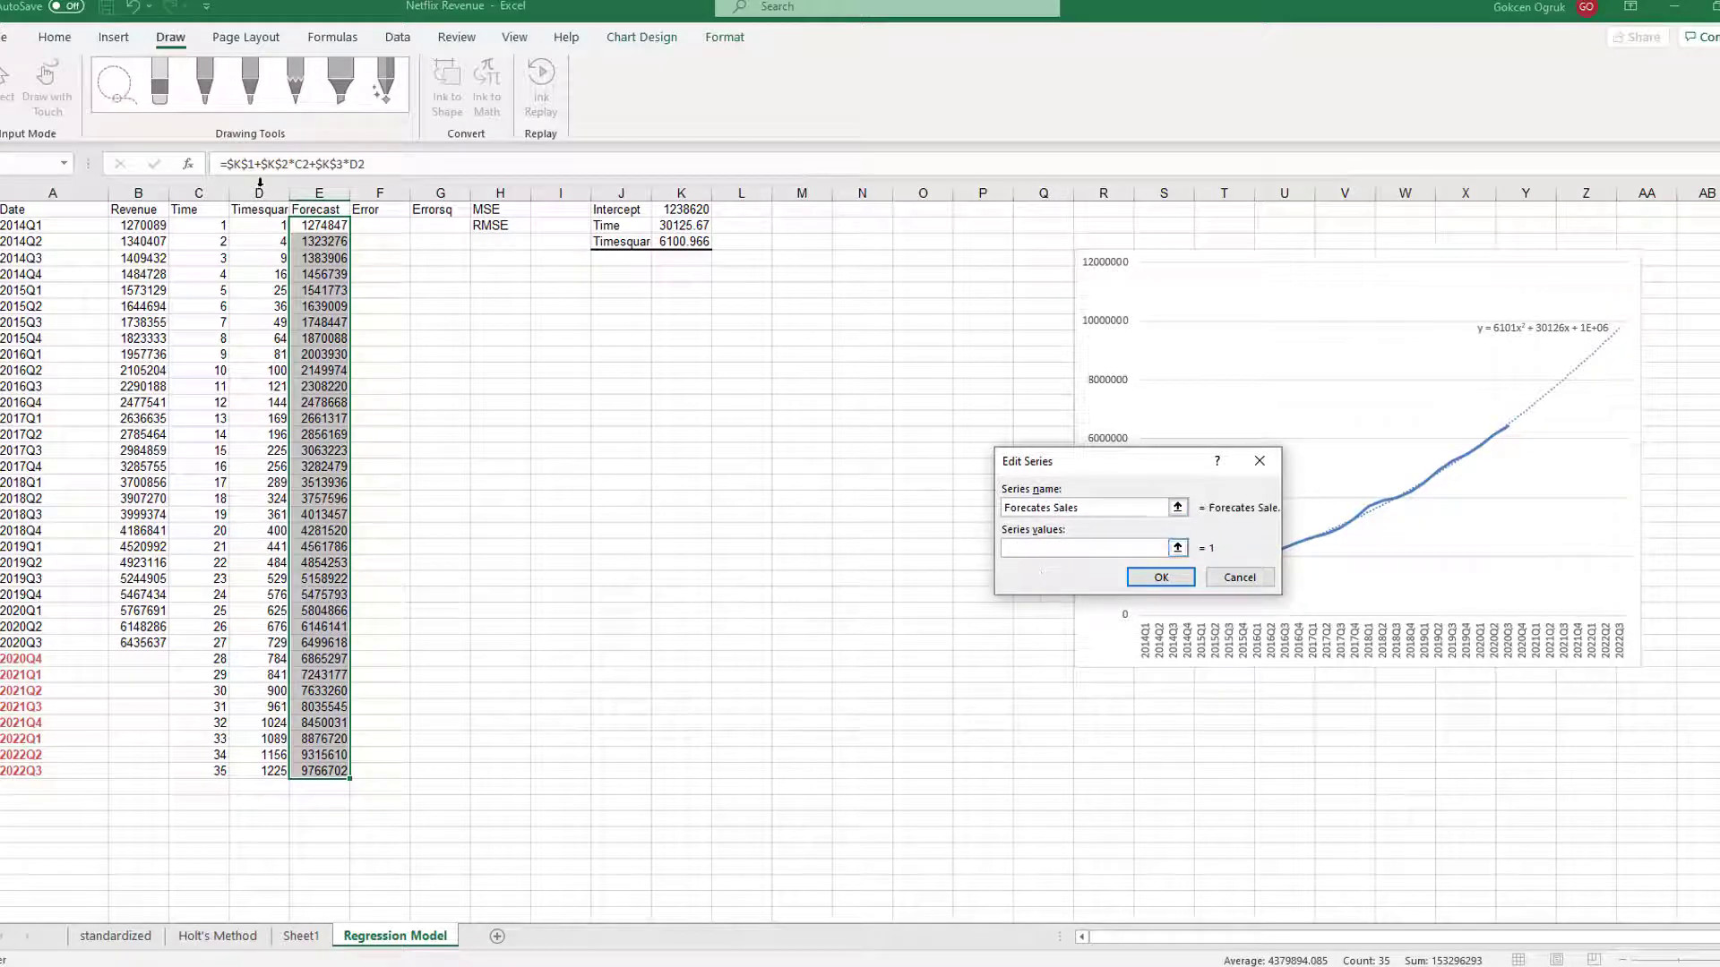
drag(321, 226, 309, 770)
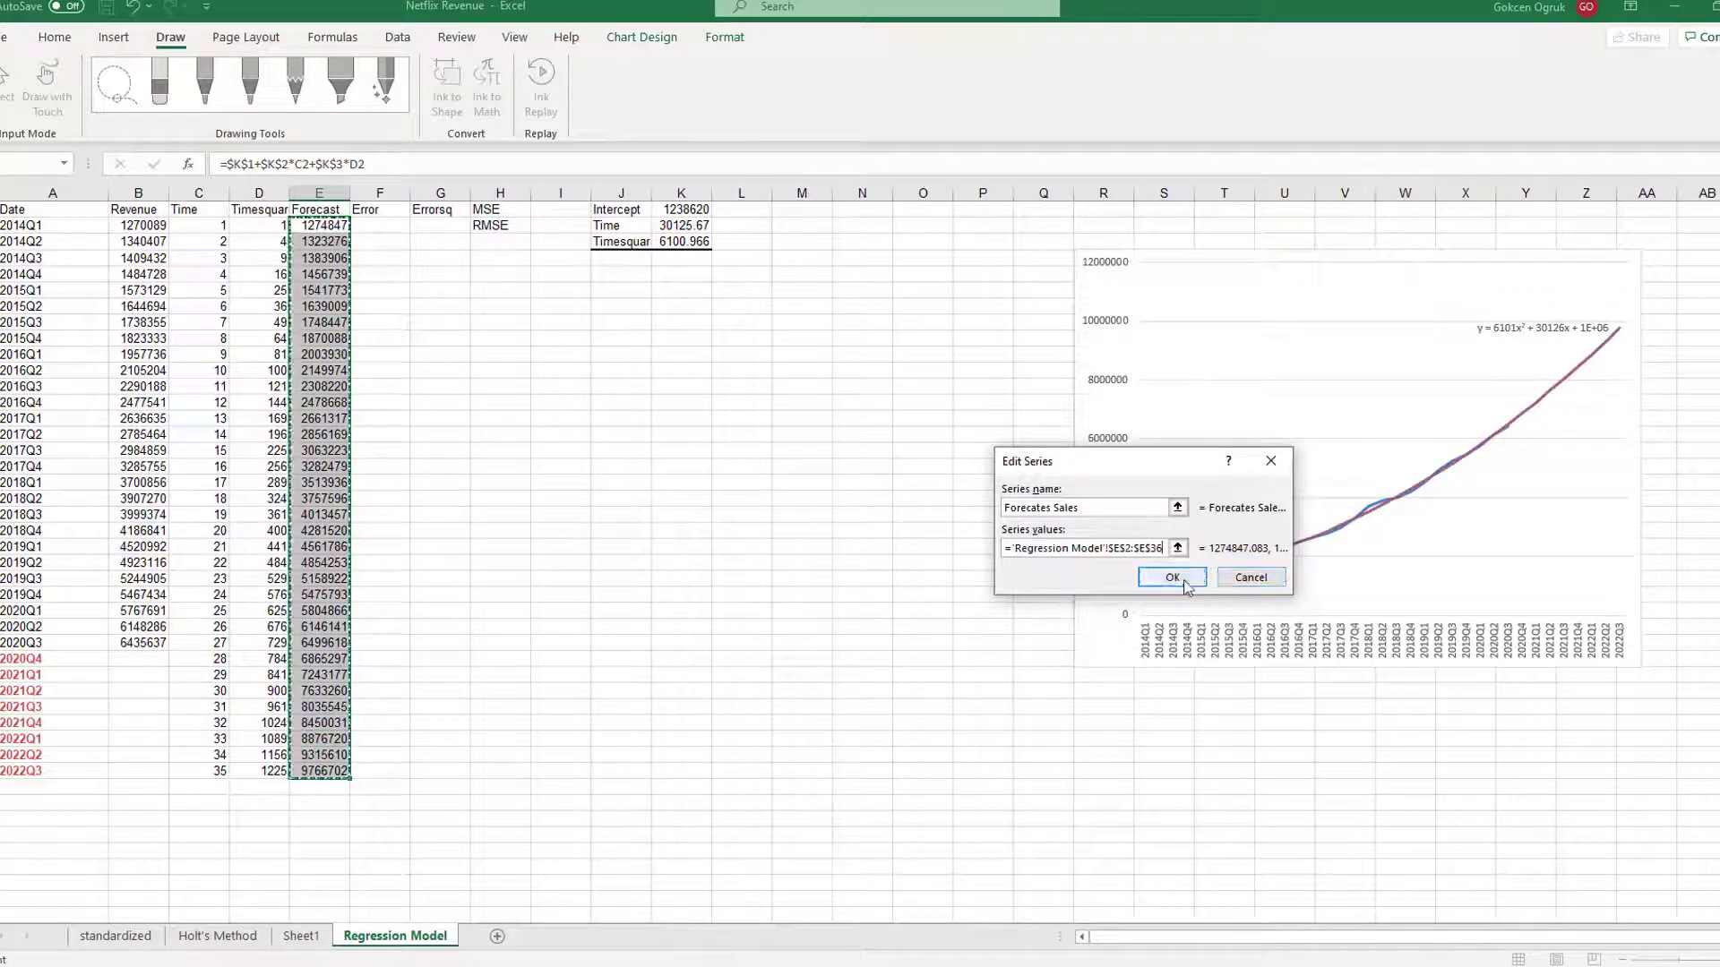
click(1172, 578)
click(1292, 654)
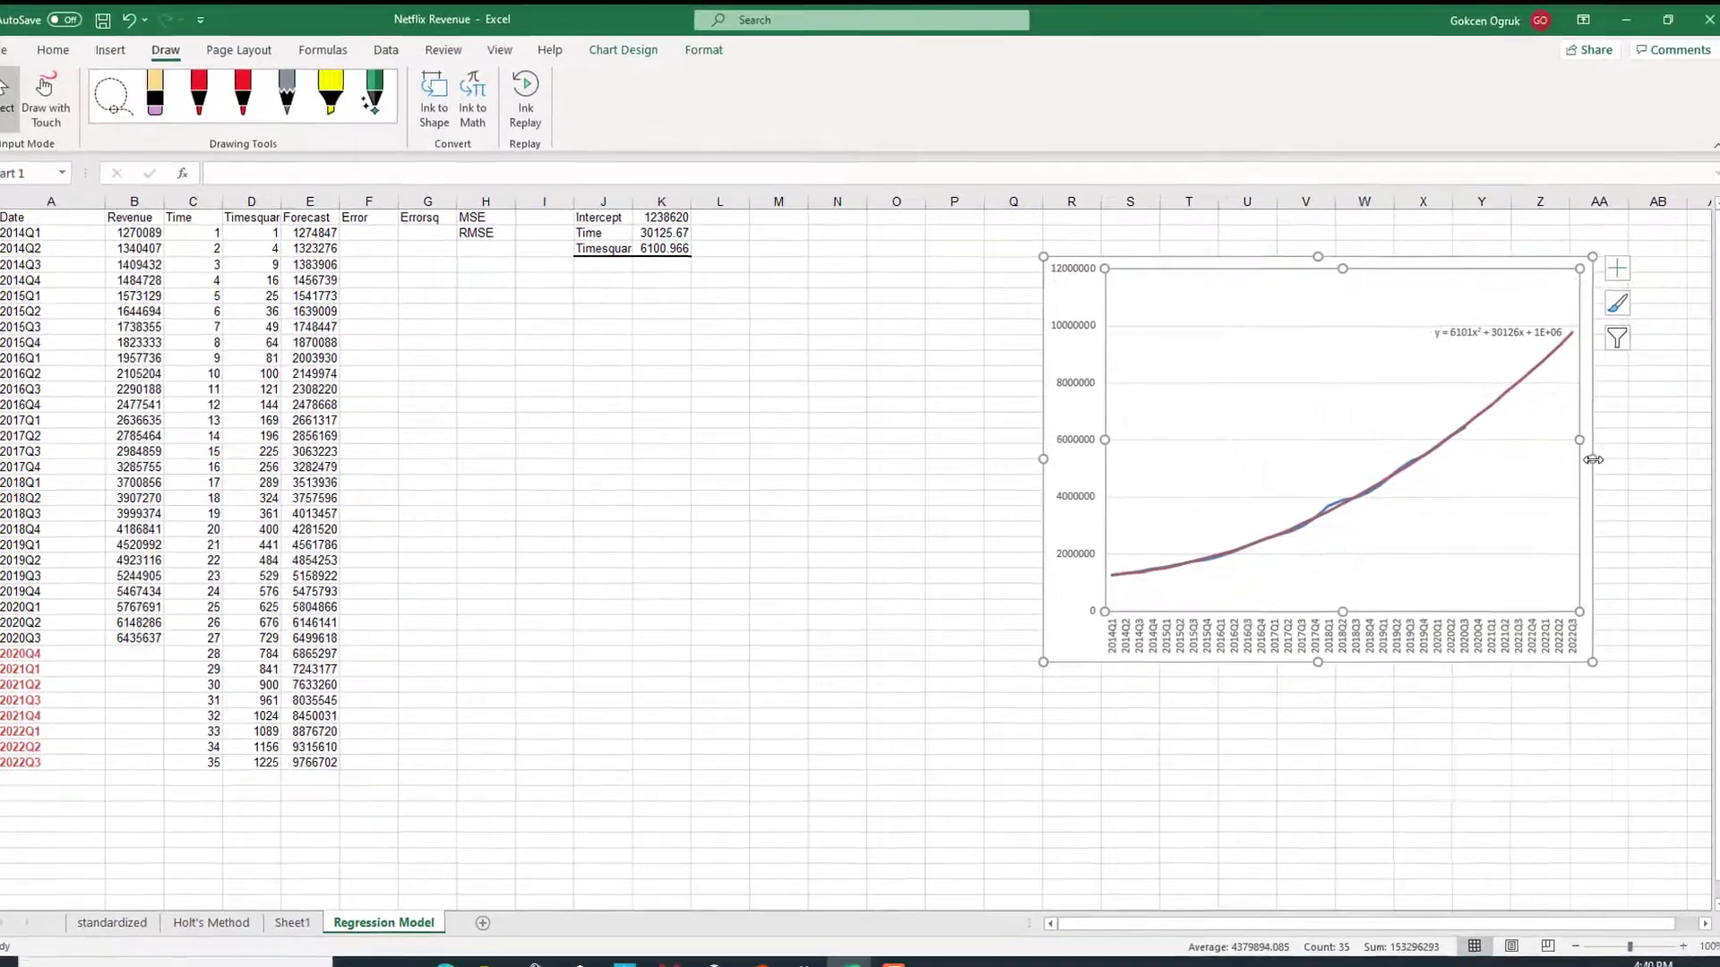
Step: Enlarge the chart wider and taller and move it left and slightly down
drag(1592, 460, 1682, 459)
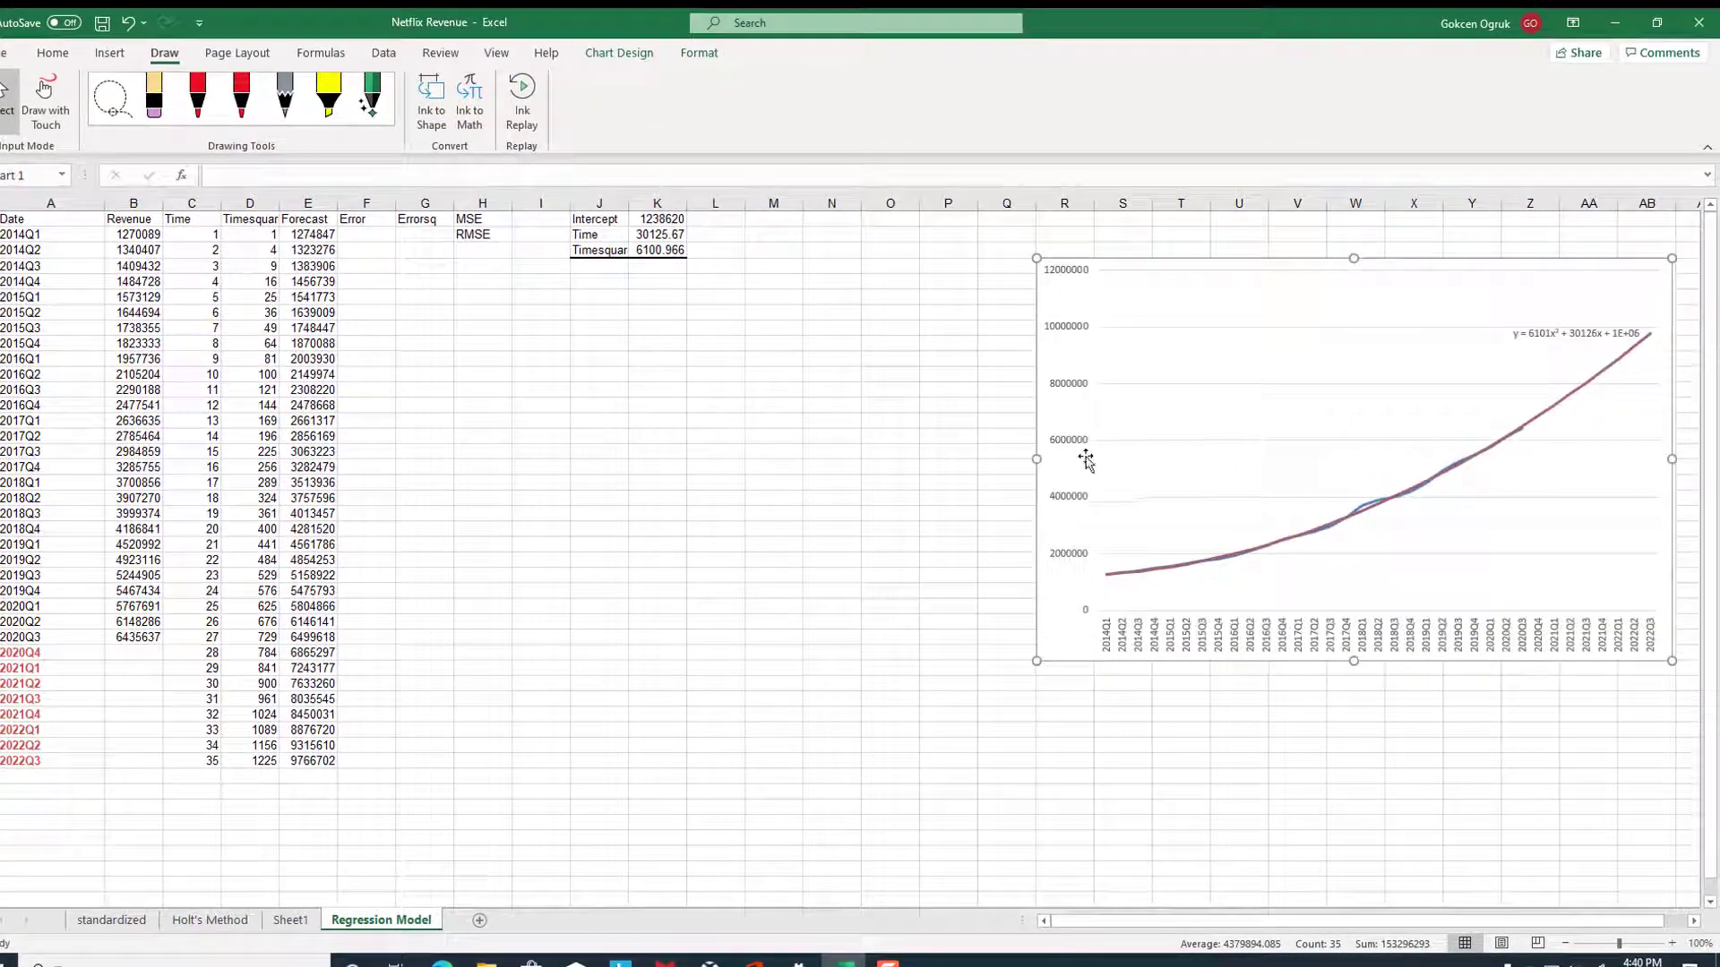
drag(1043, 459, 799, 460)
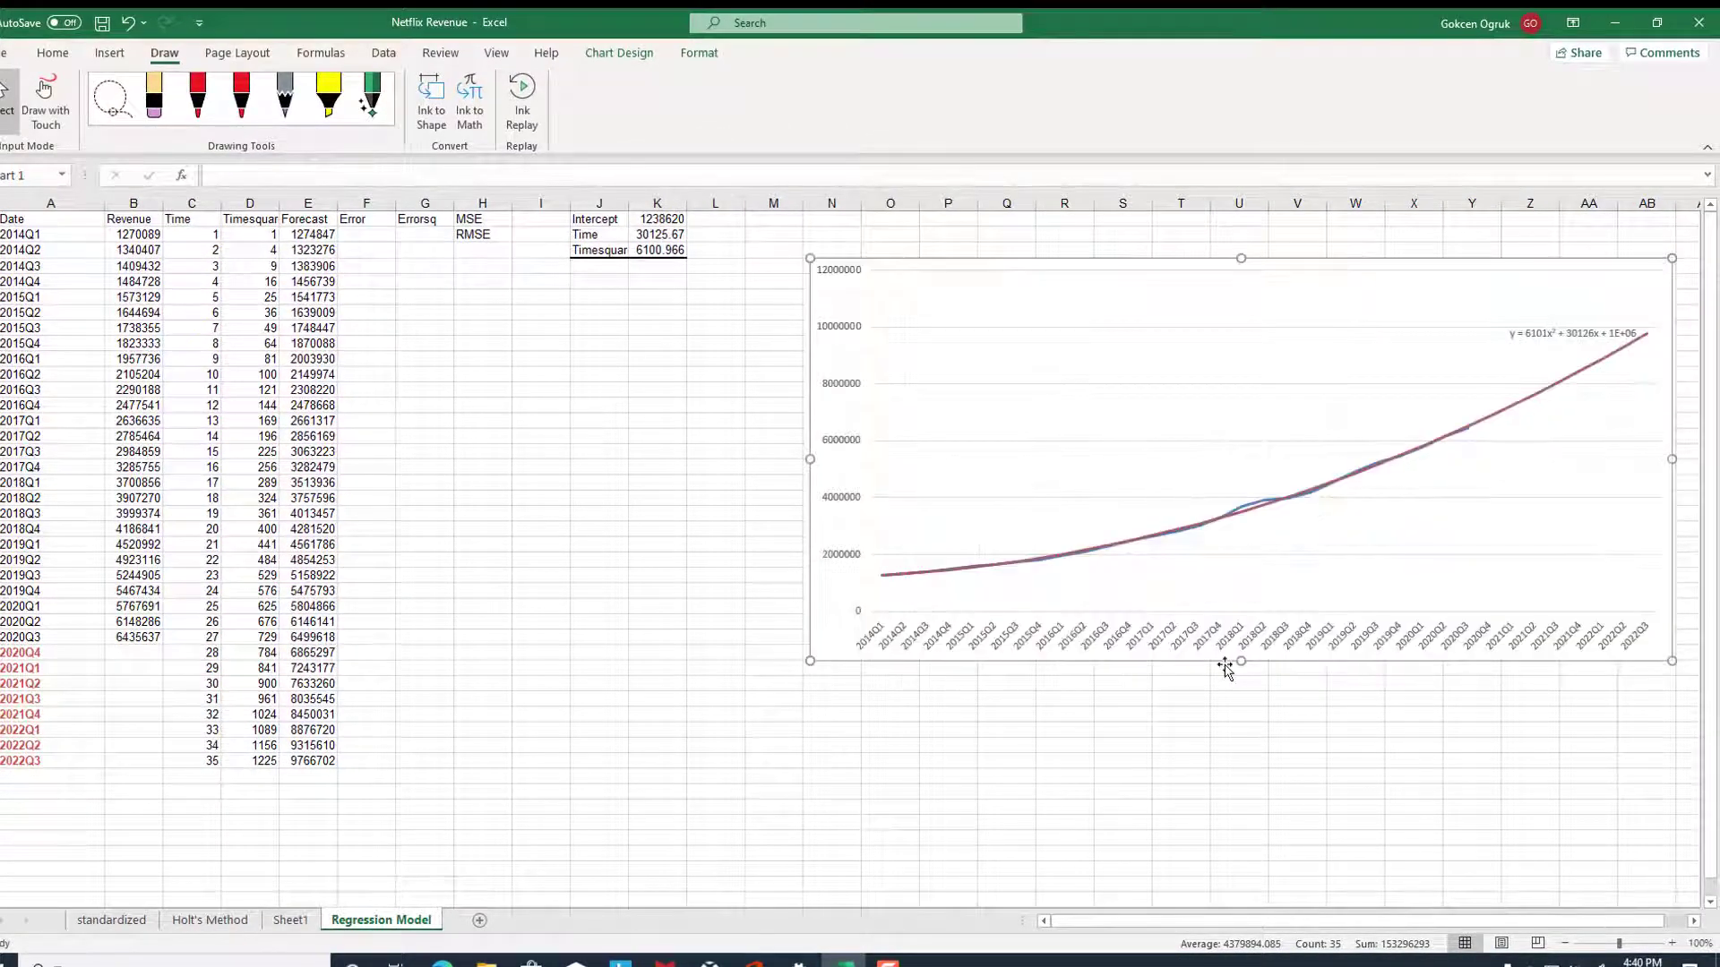
drag(1241, 661, 1239, 804)
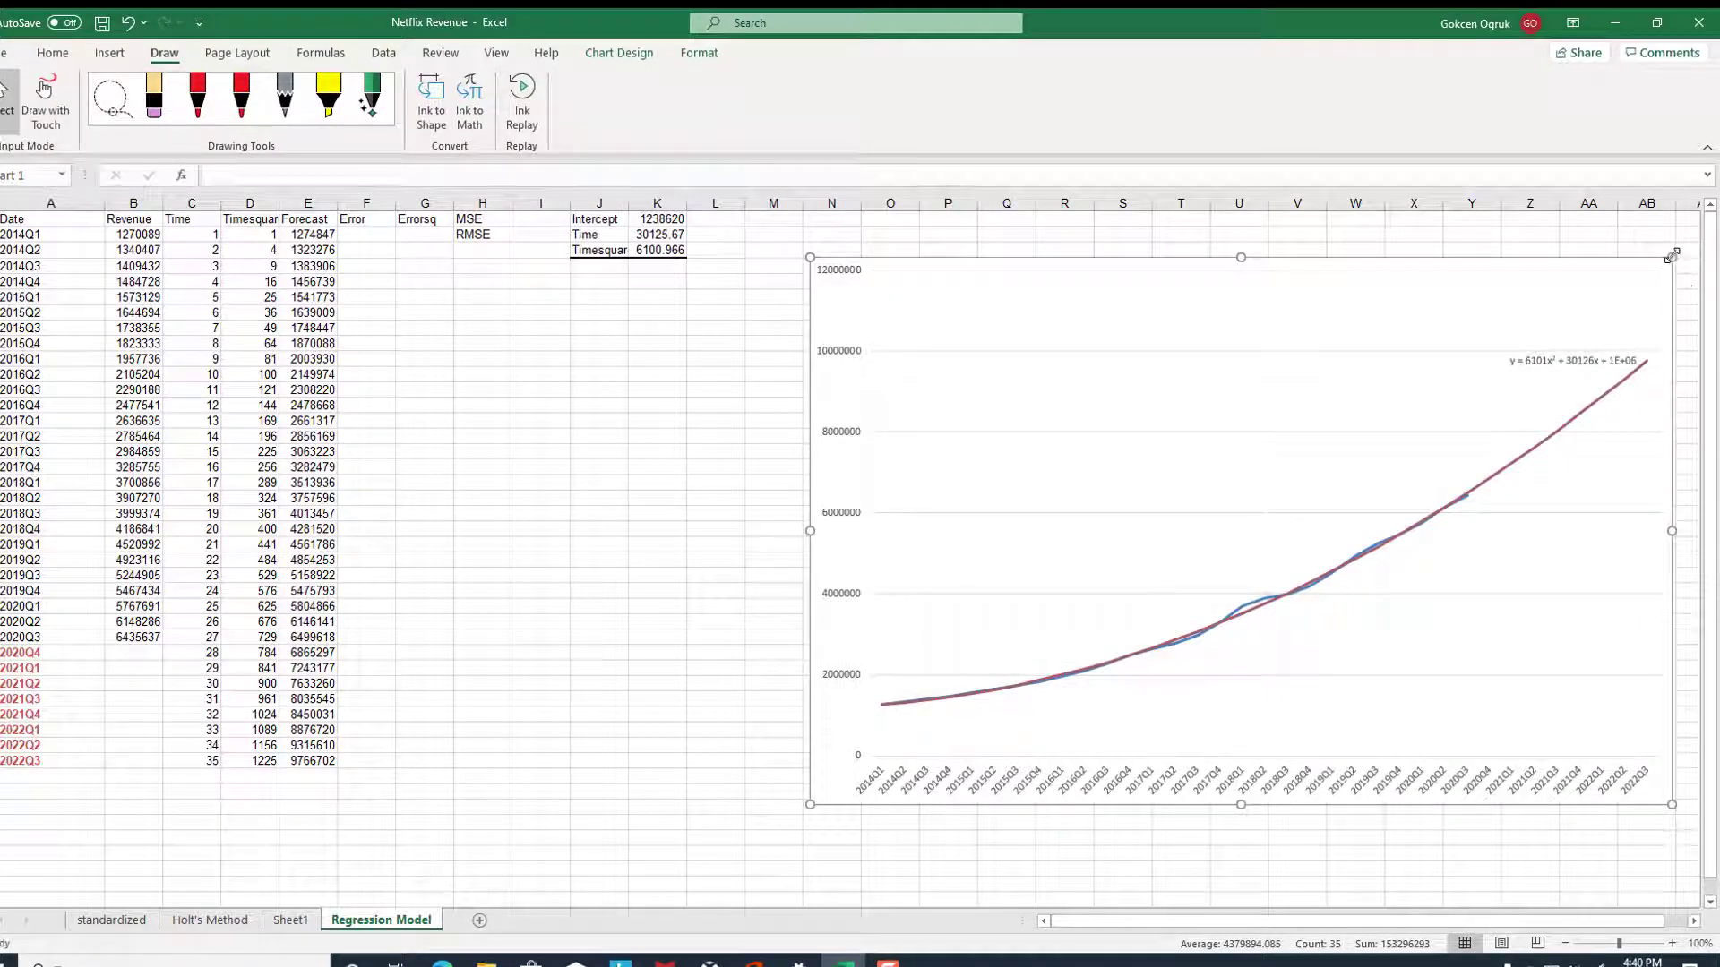
drag(1075, 264, 781, 304)
Step: Add a chart title, remove the gridlines and place the legend at the bottom
click(1402, 308)
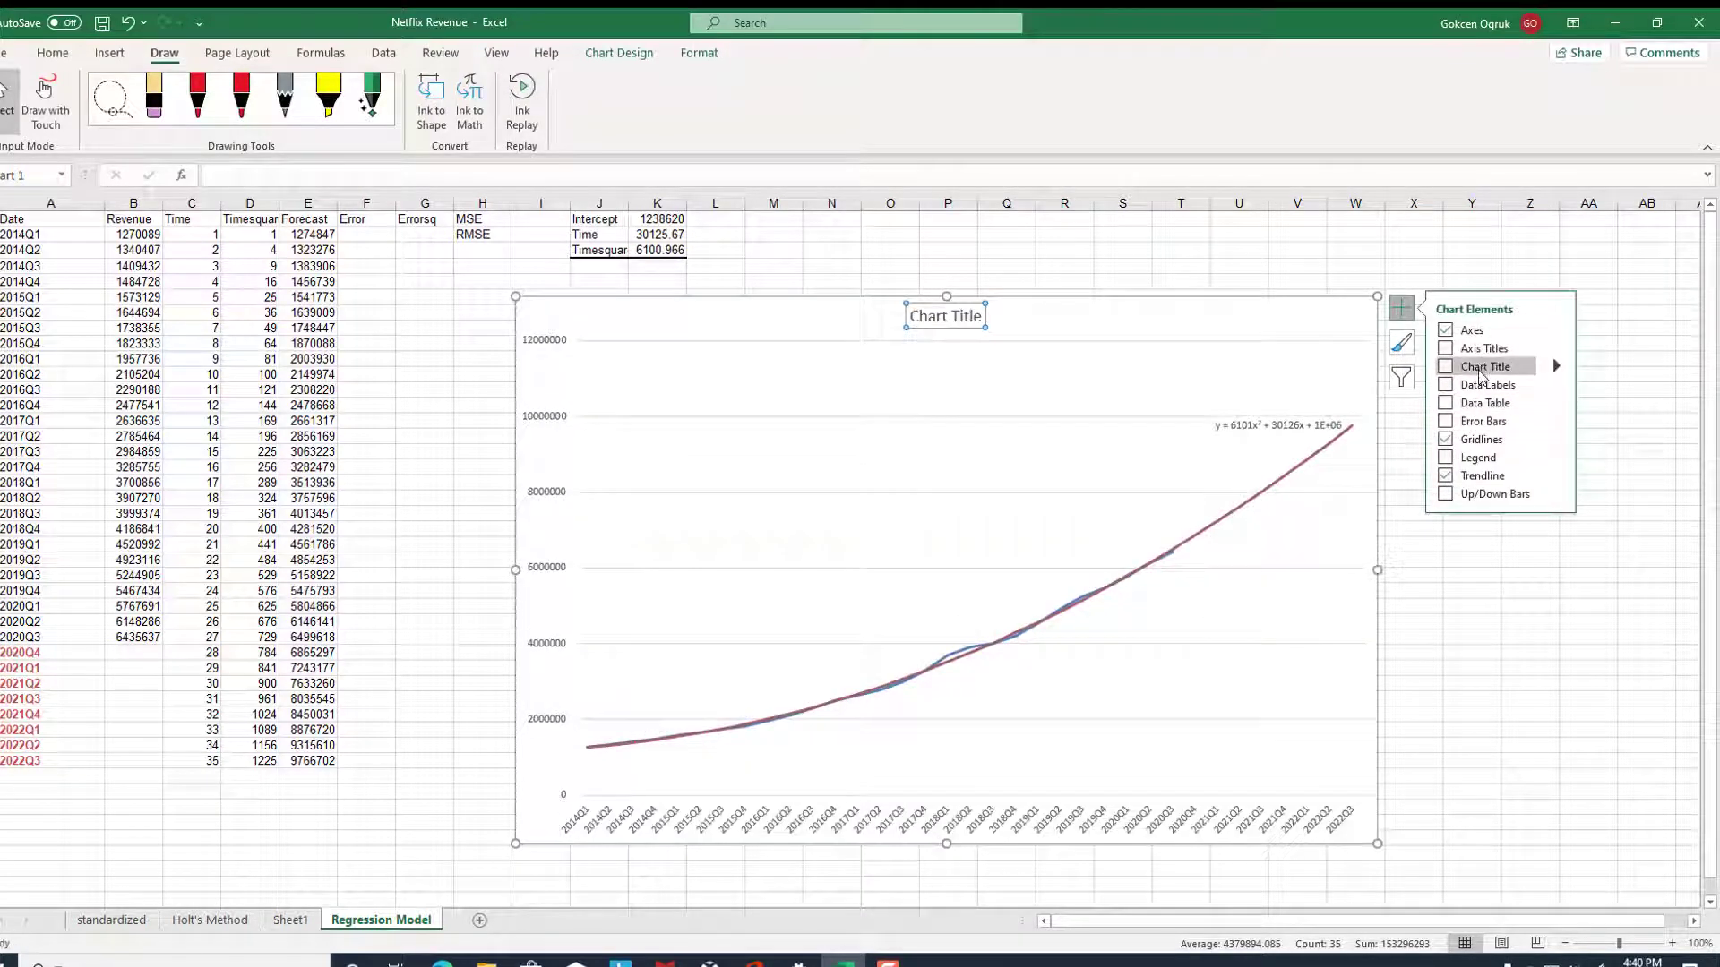
click(1481, 375)
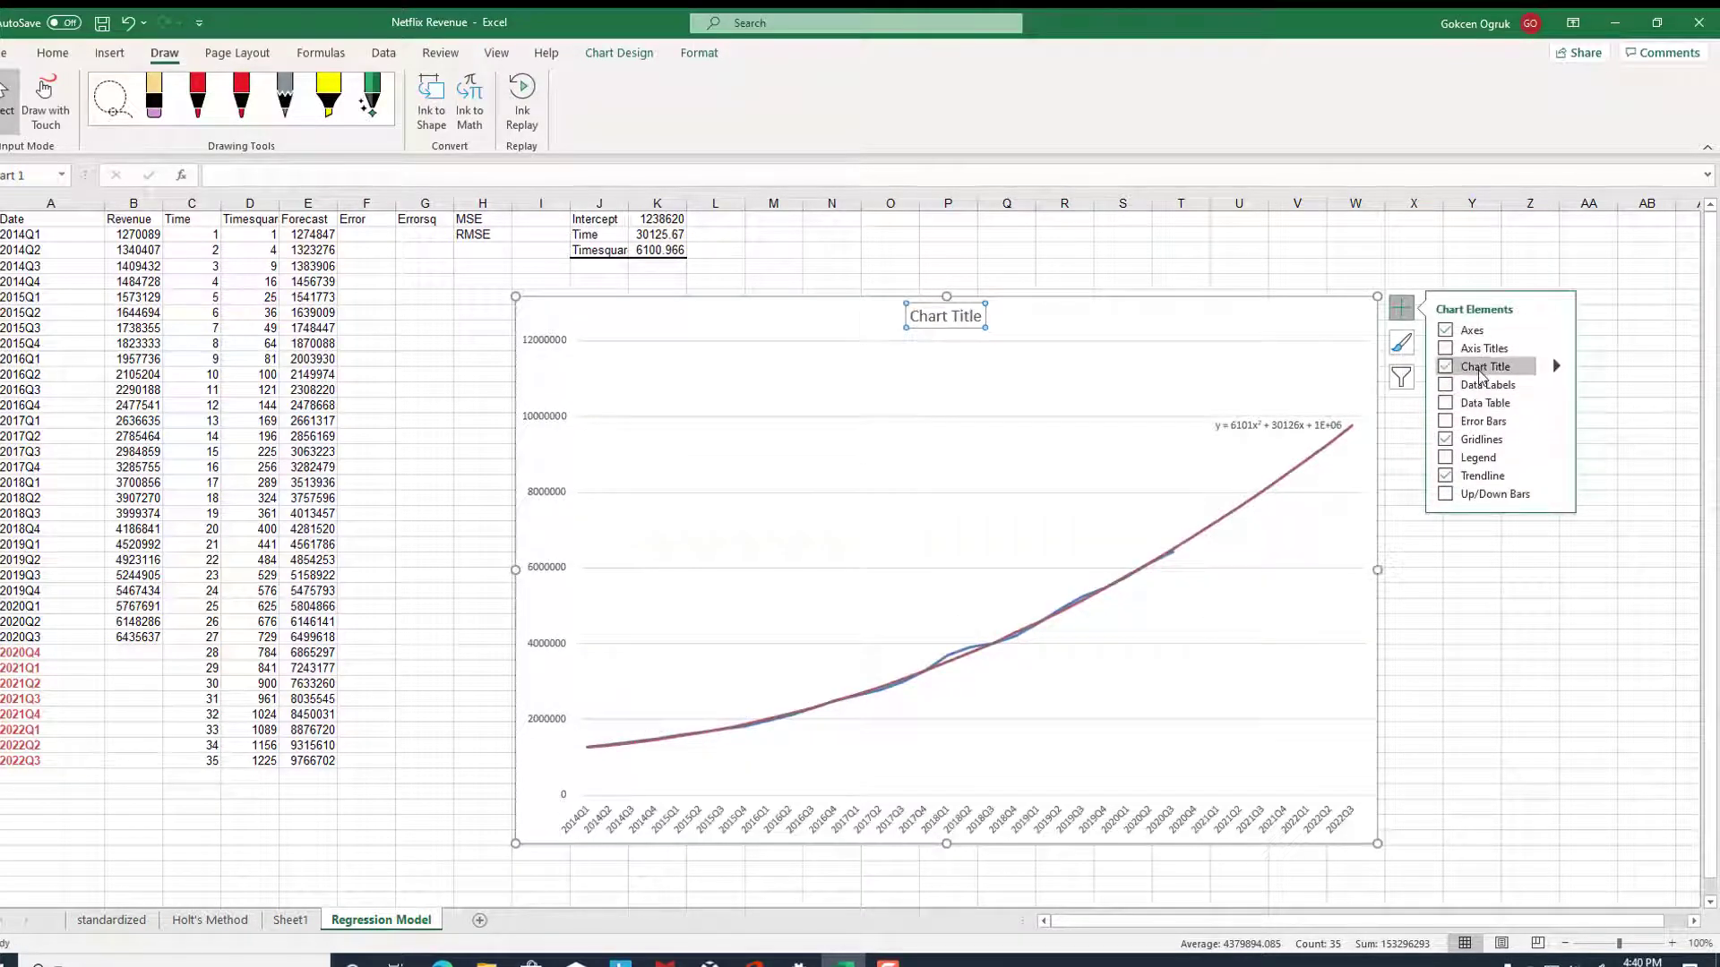
click(1467, 441)
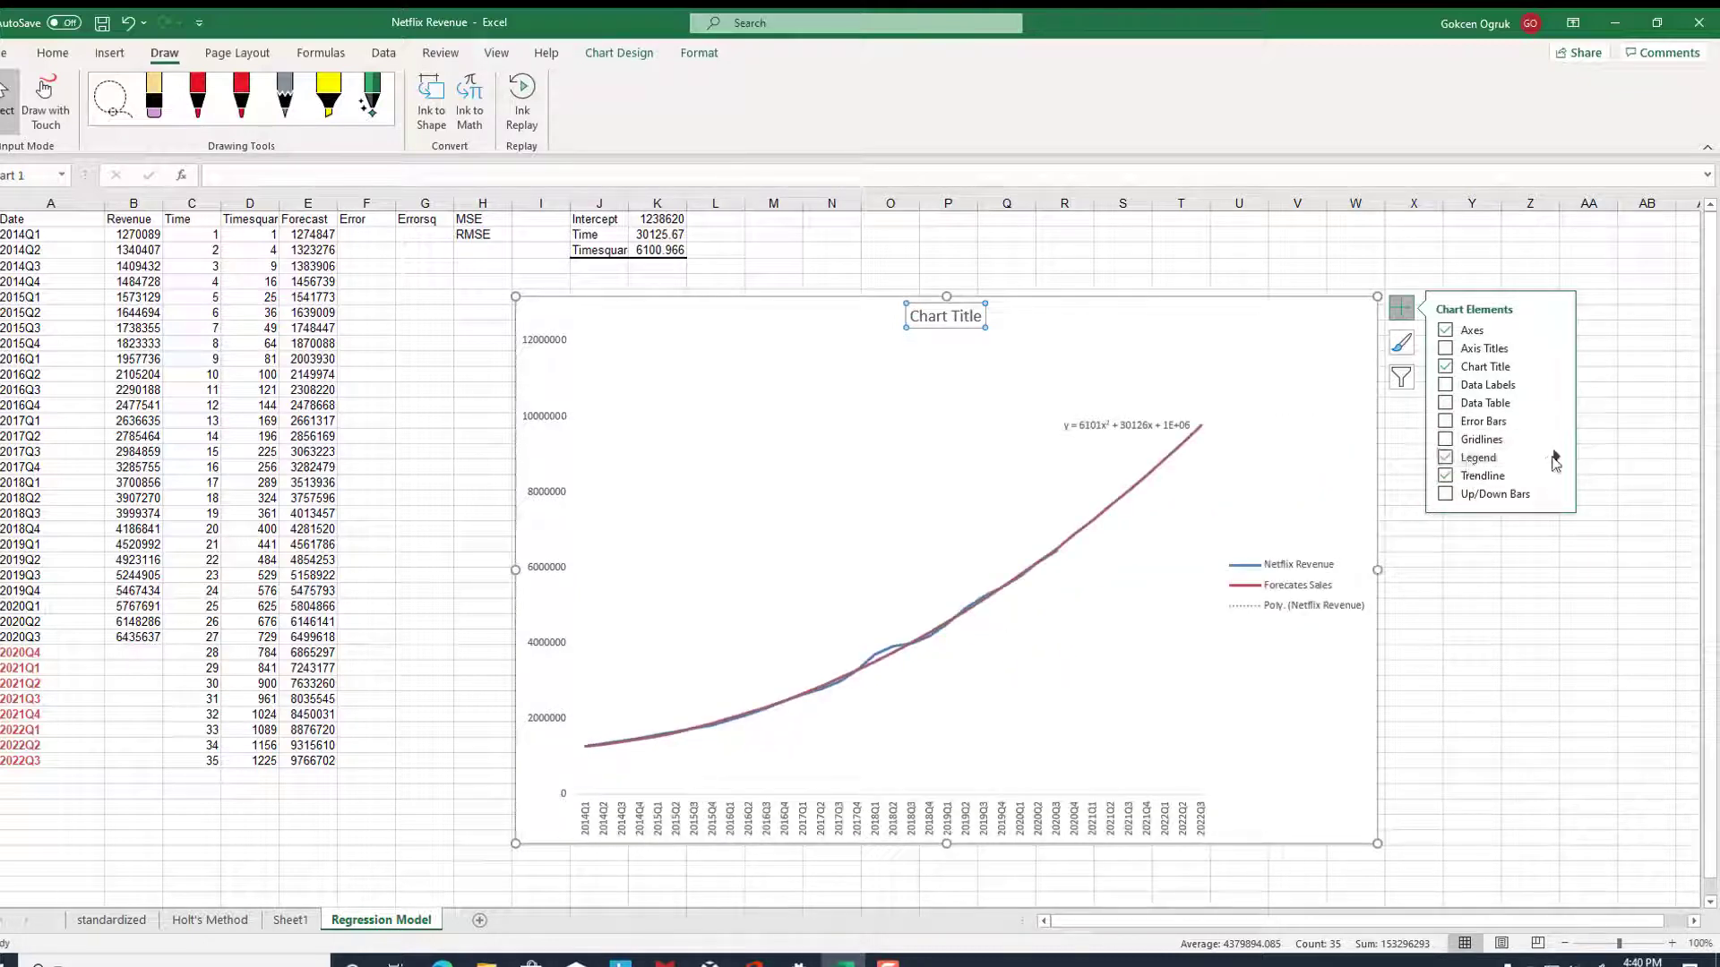
click(1557, 458)
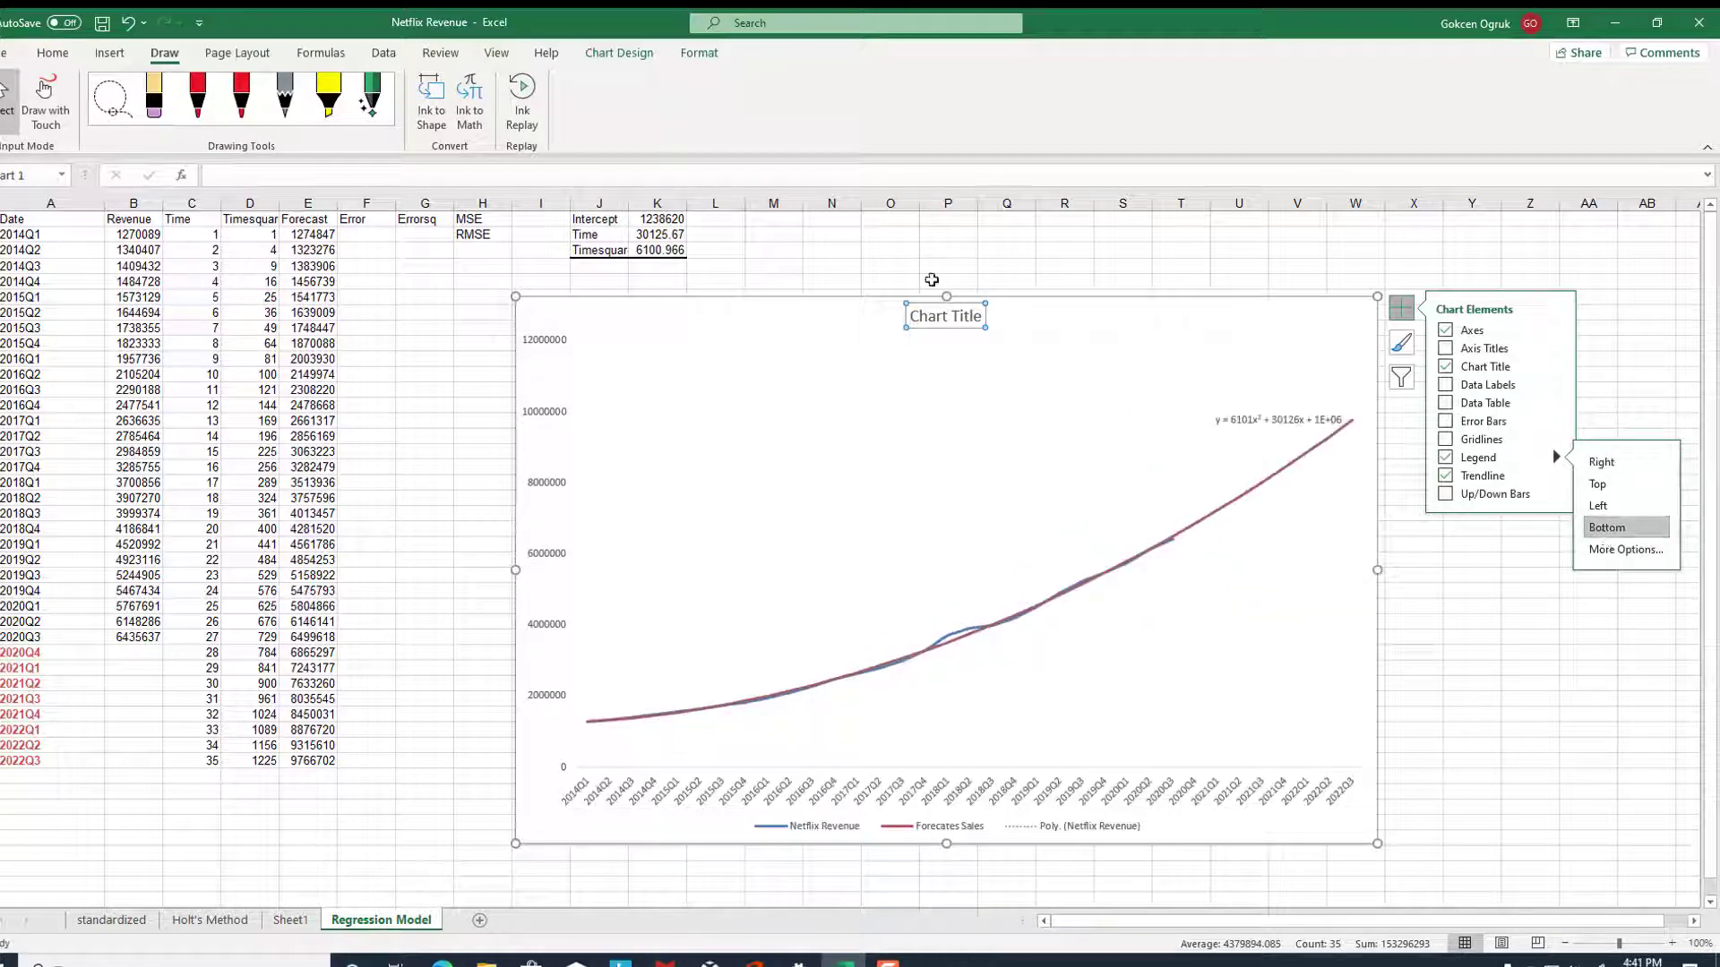
click(959, 315)
Step: Title the chart 'Netflix Revenue vs Forecasted Revenue'
click(959, 315)
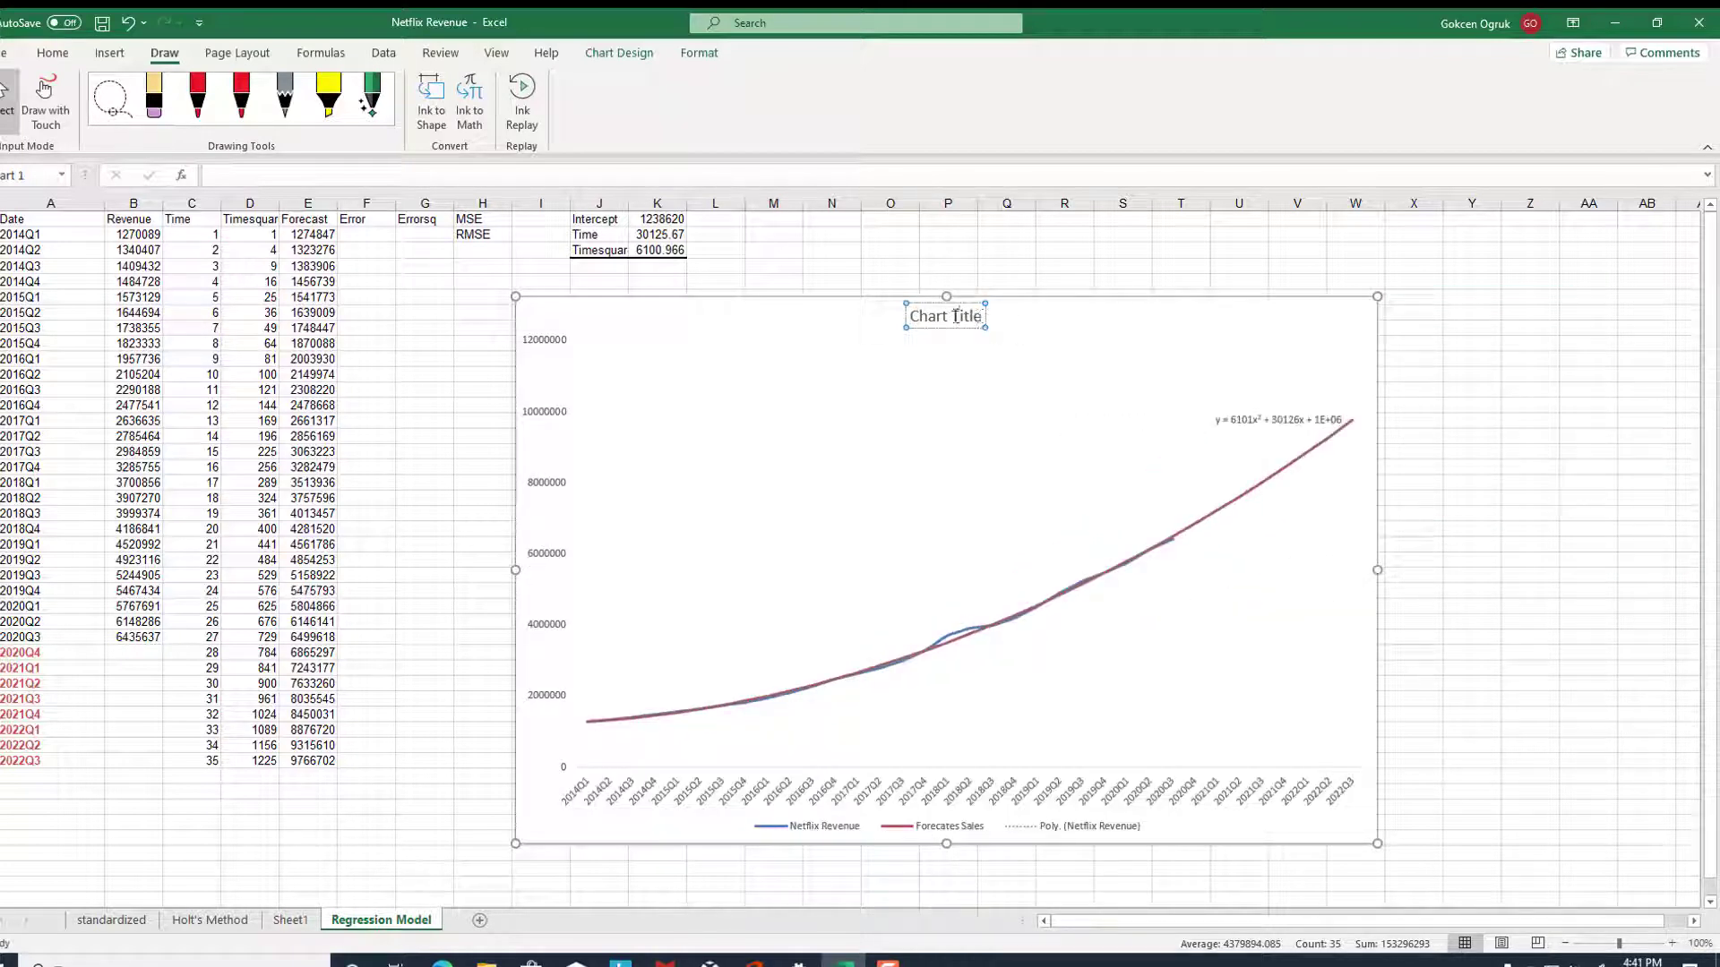
triple_click(956, 316)
text(Netf)
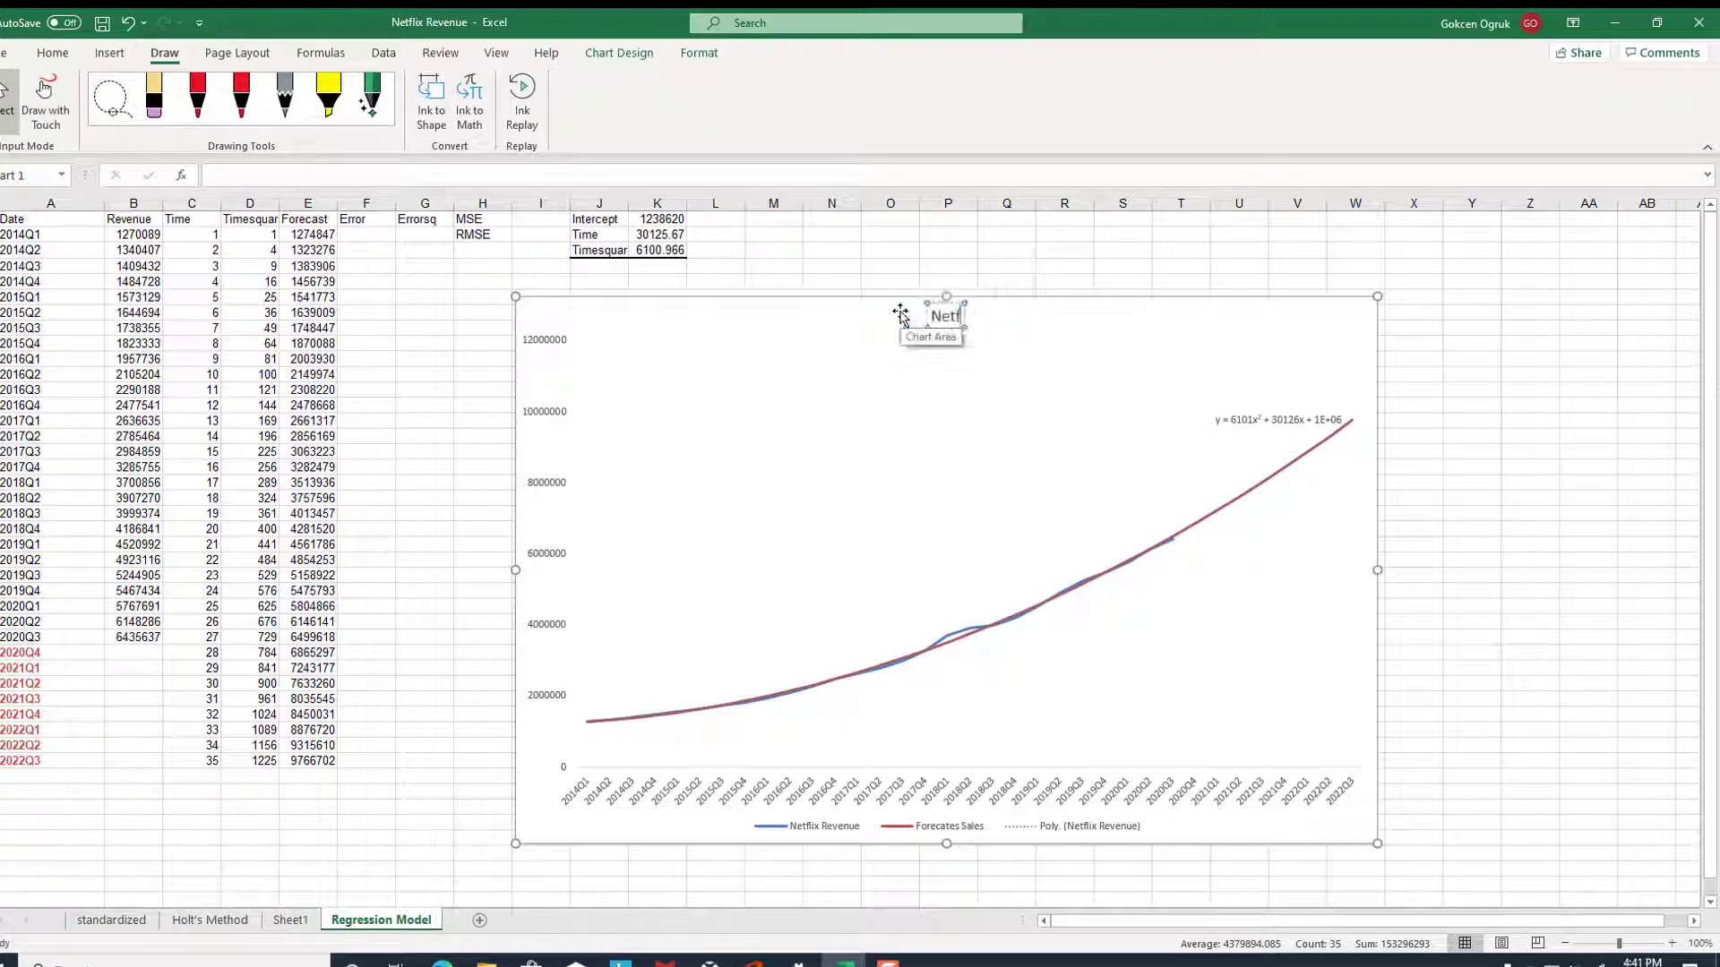
text(lix R)
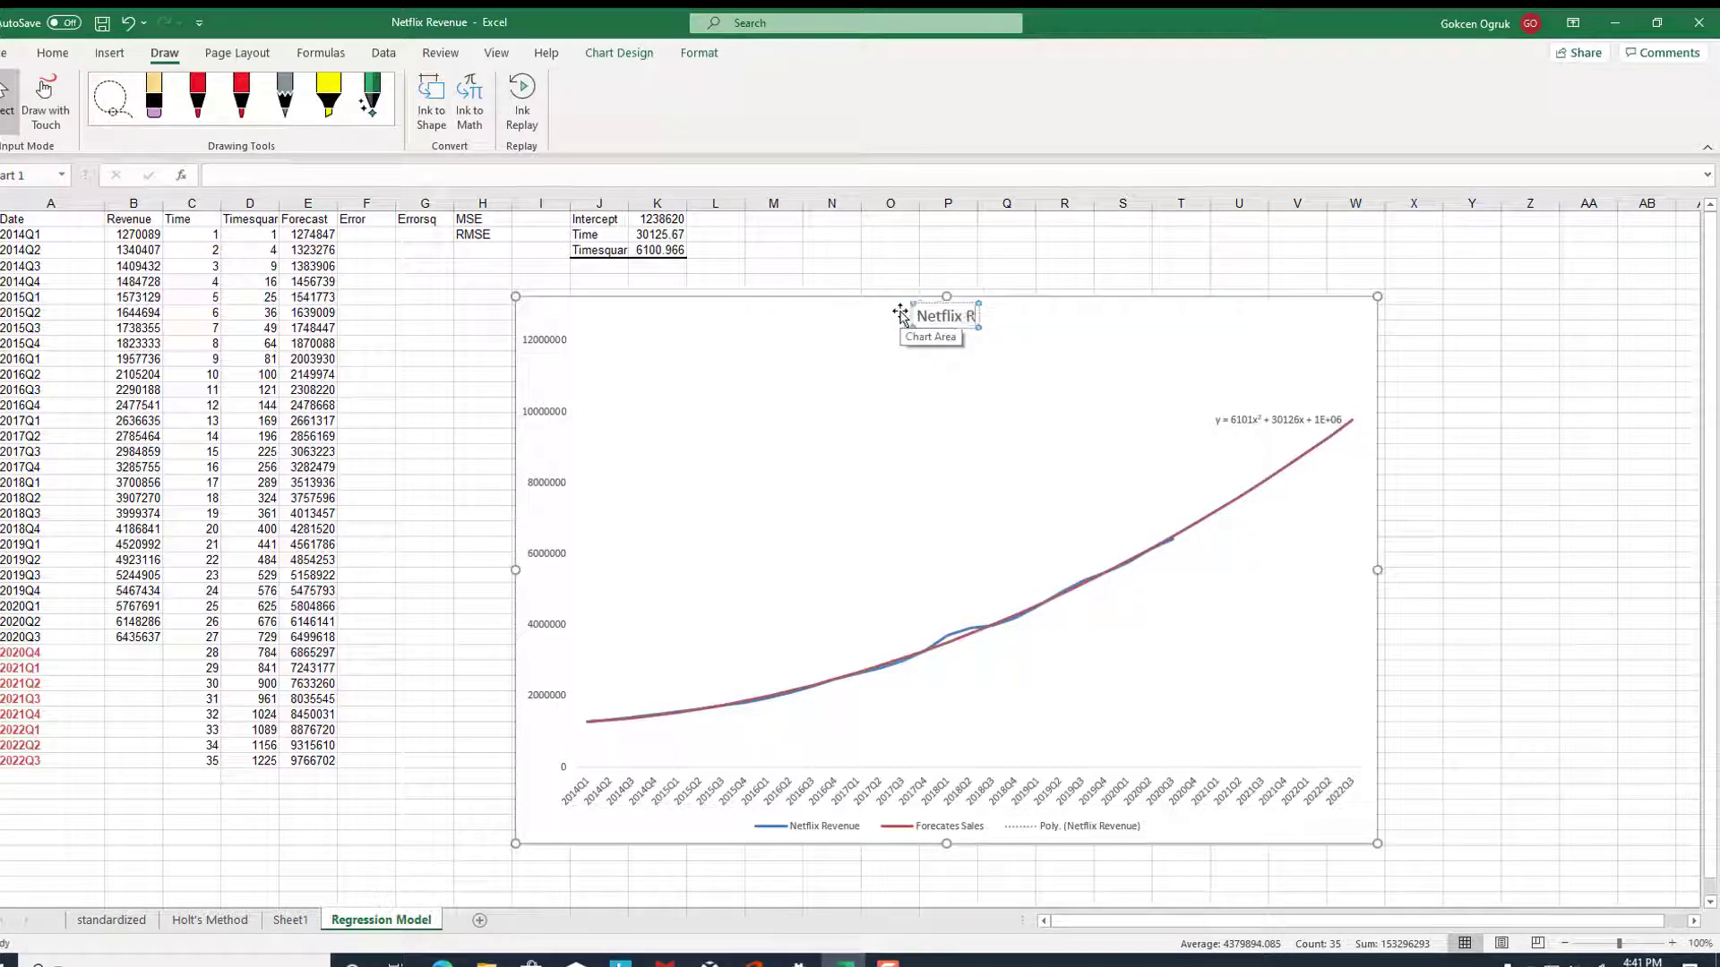
text(evenue)
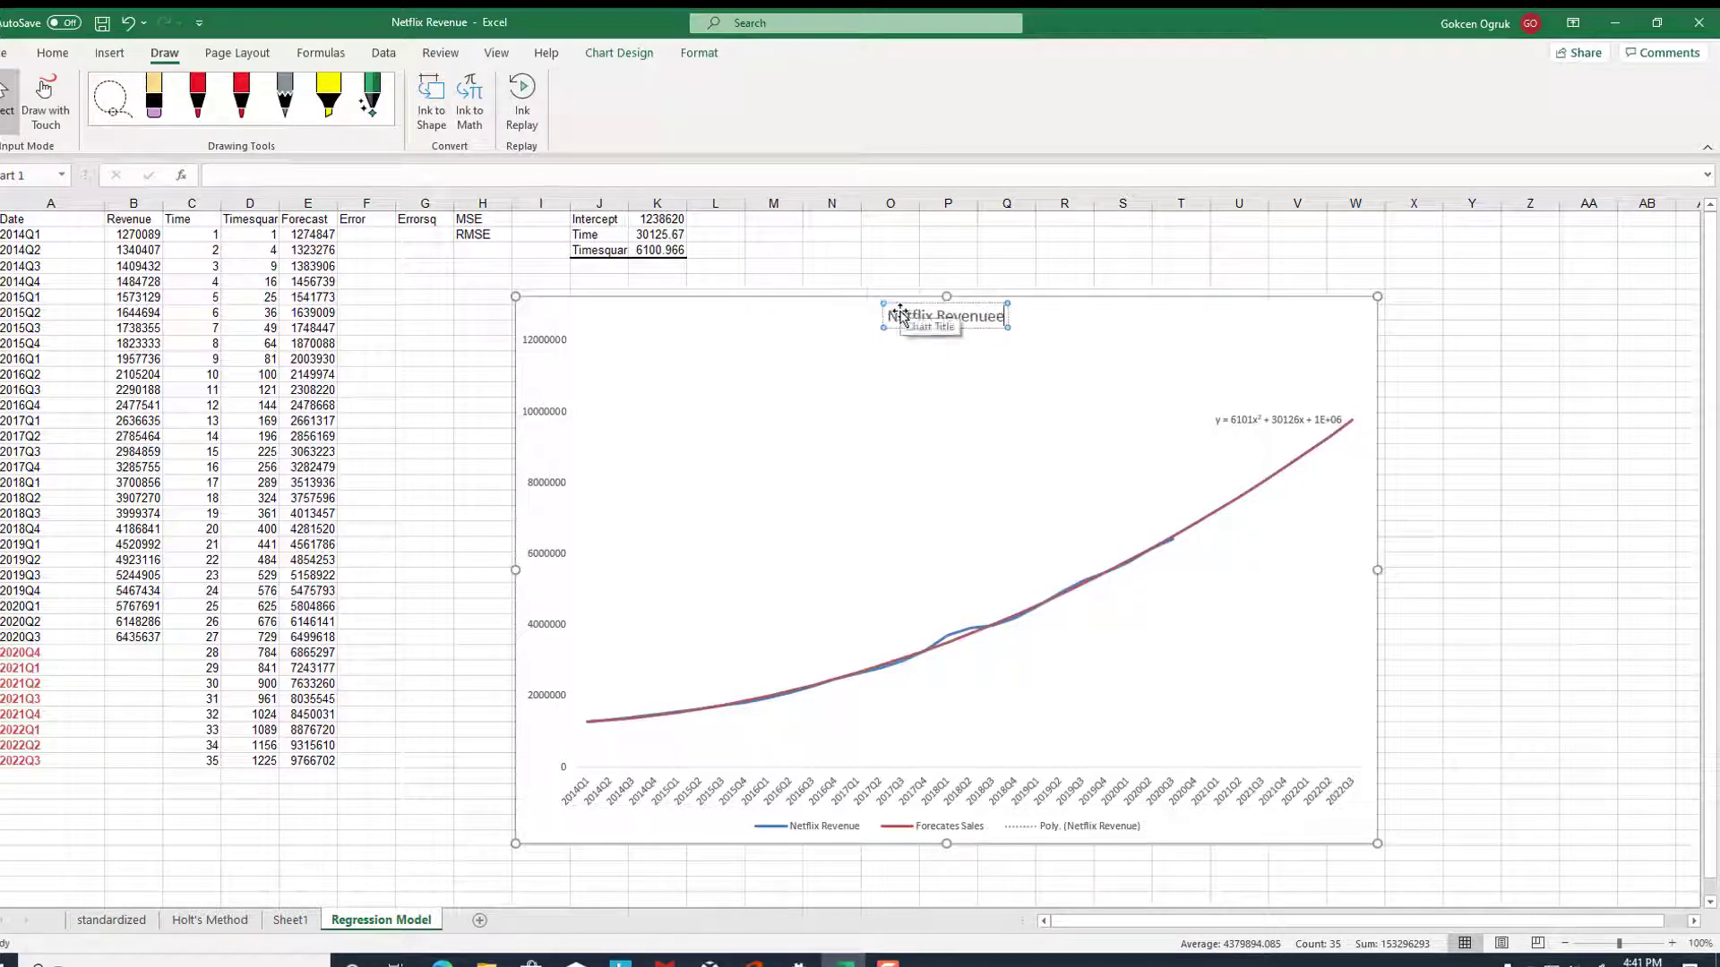
text( vs)
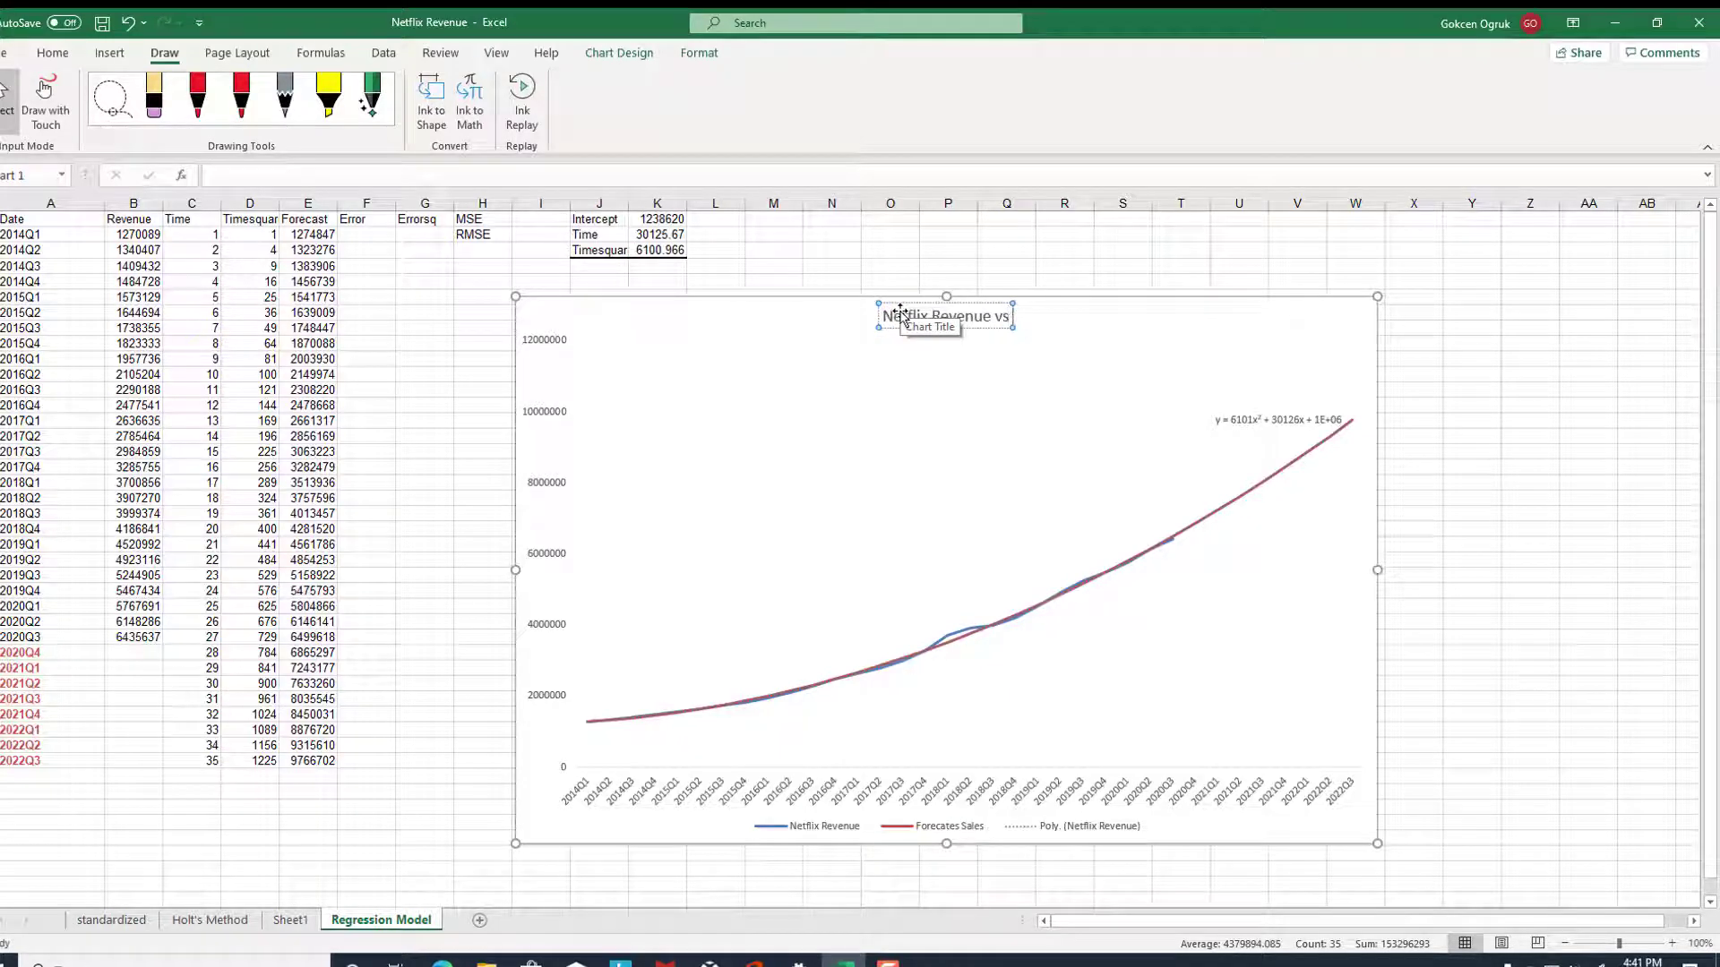
text( Forec)
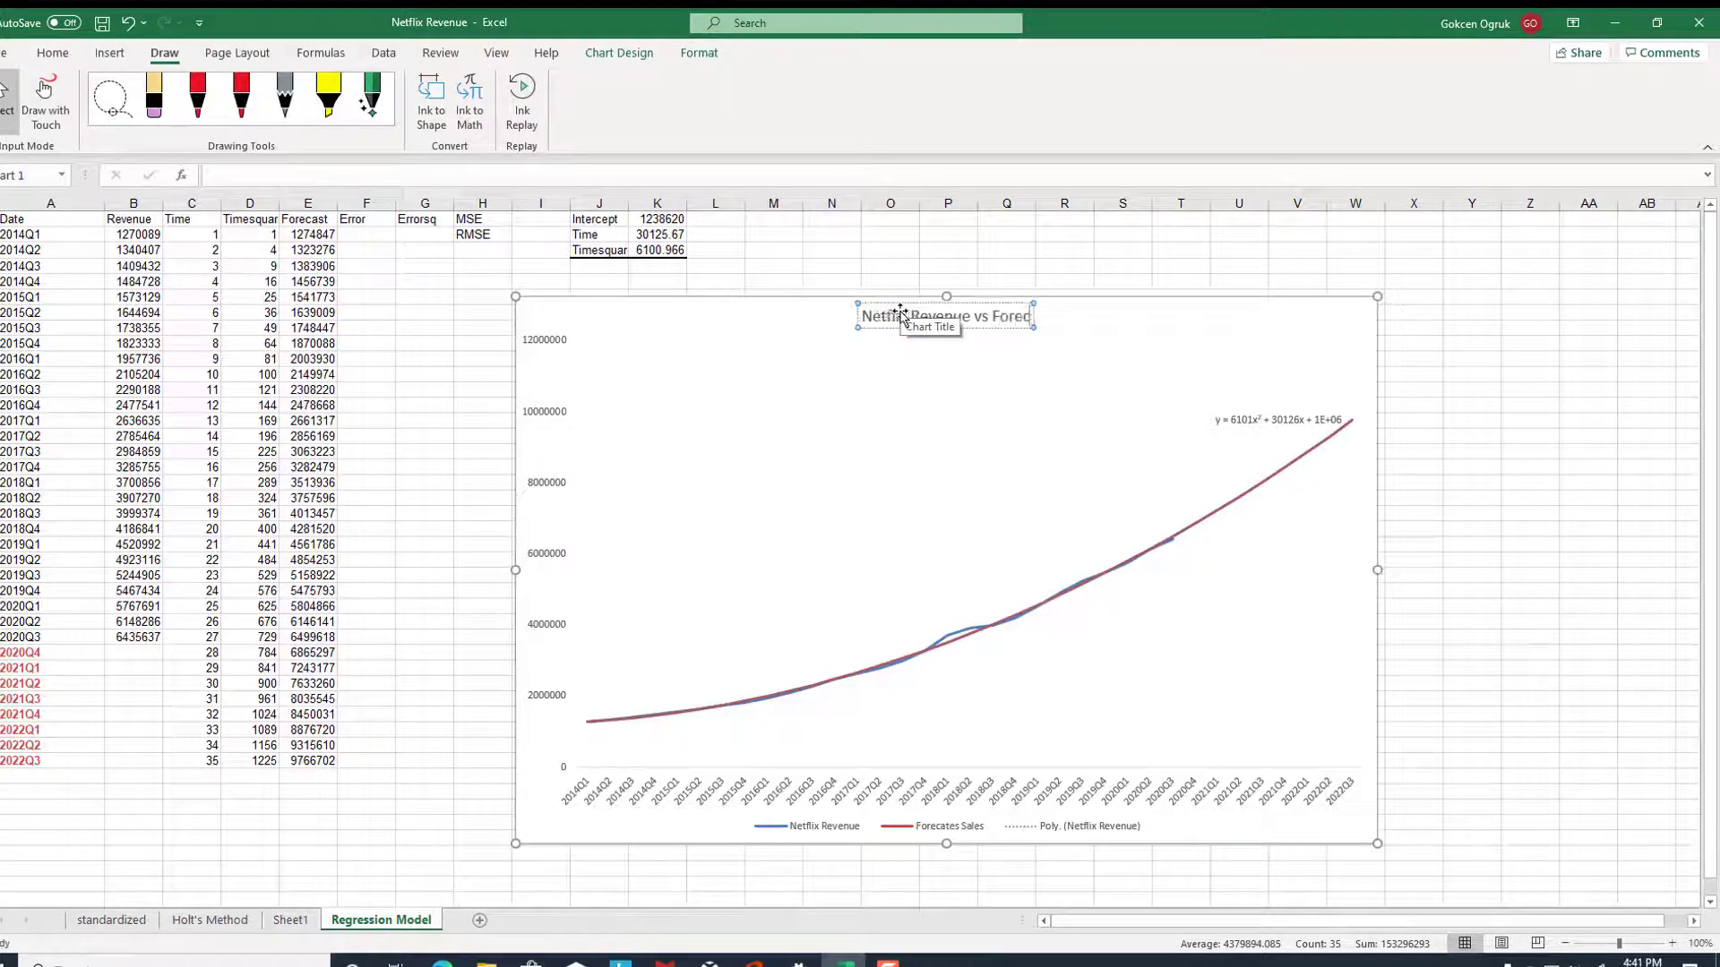
text(asted Revenue)
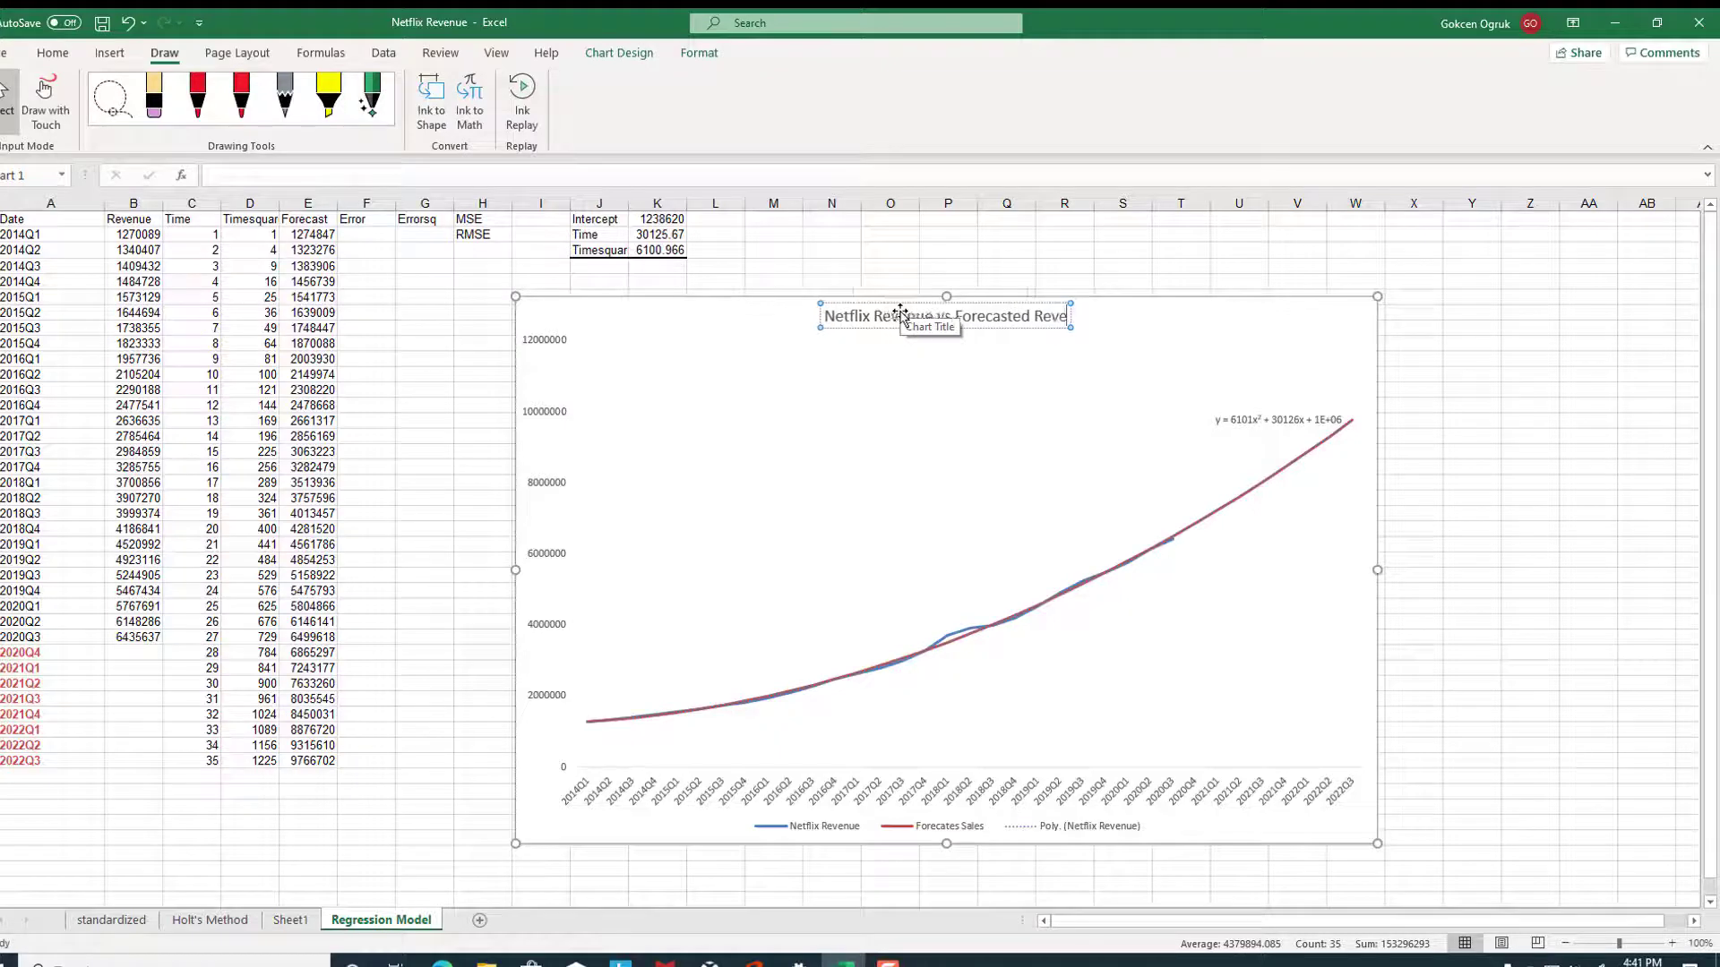
click(1468, 438)
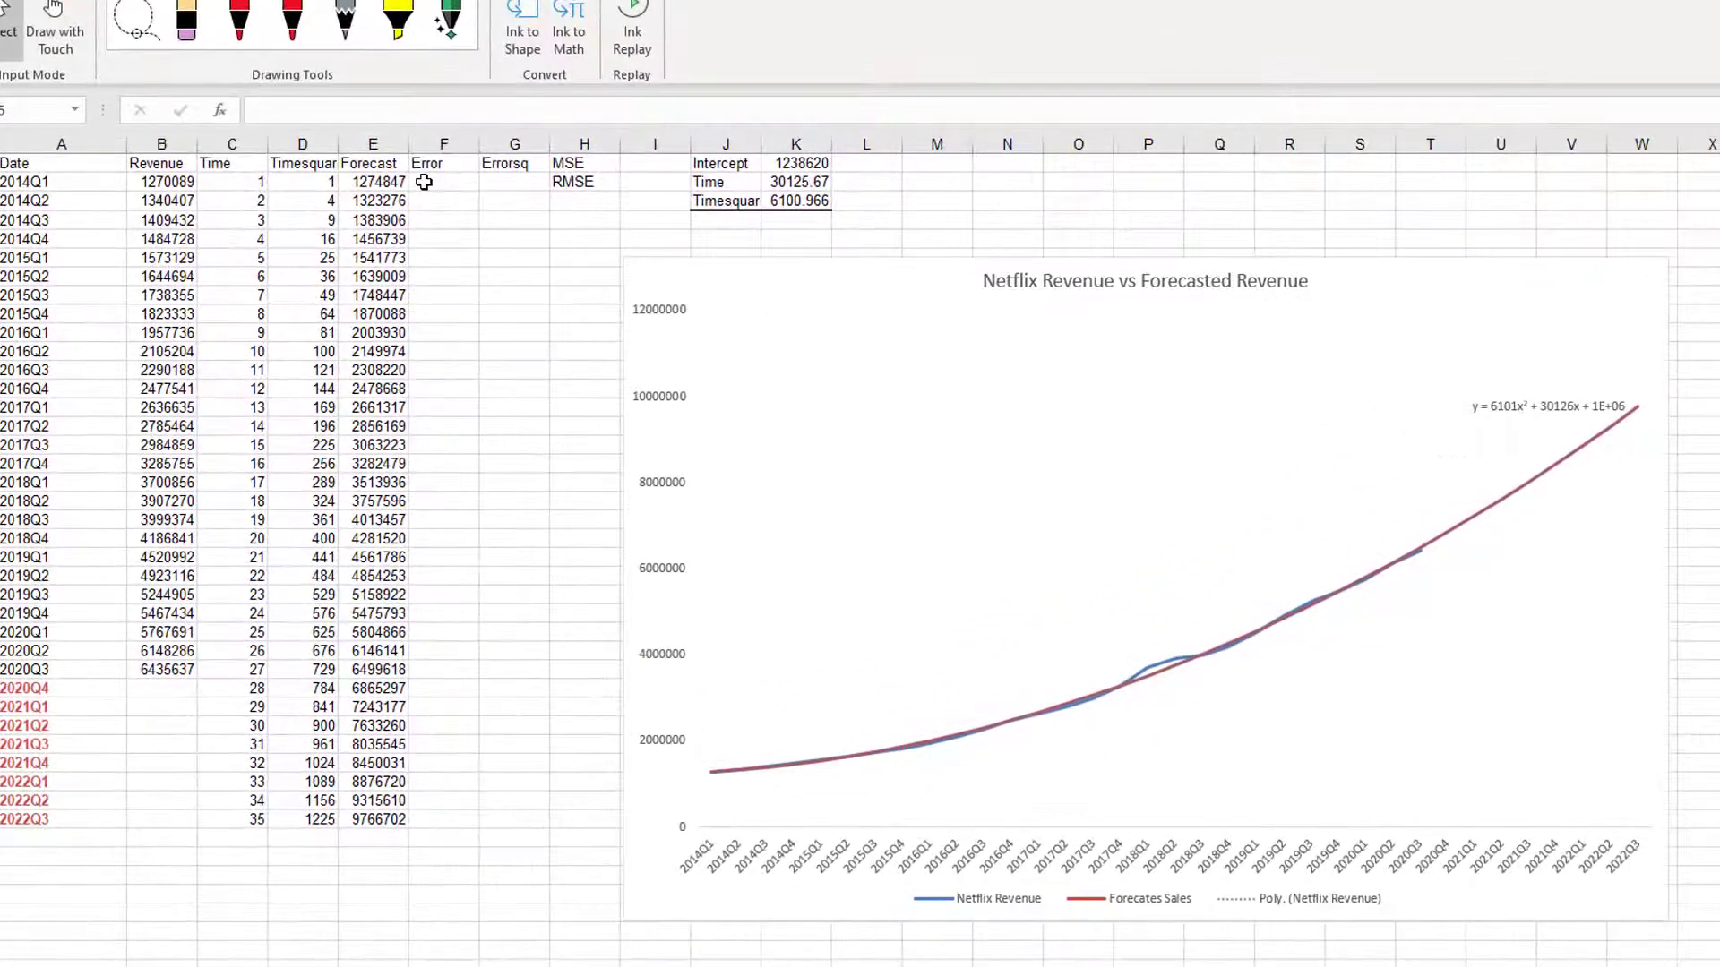
Step: Enter =B2-E2 in F2 and fill it down through F28
click(422, 182)
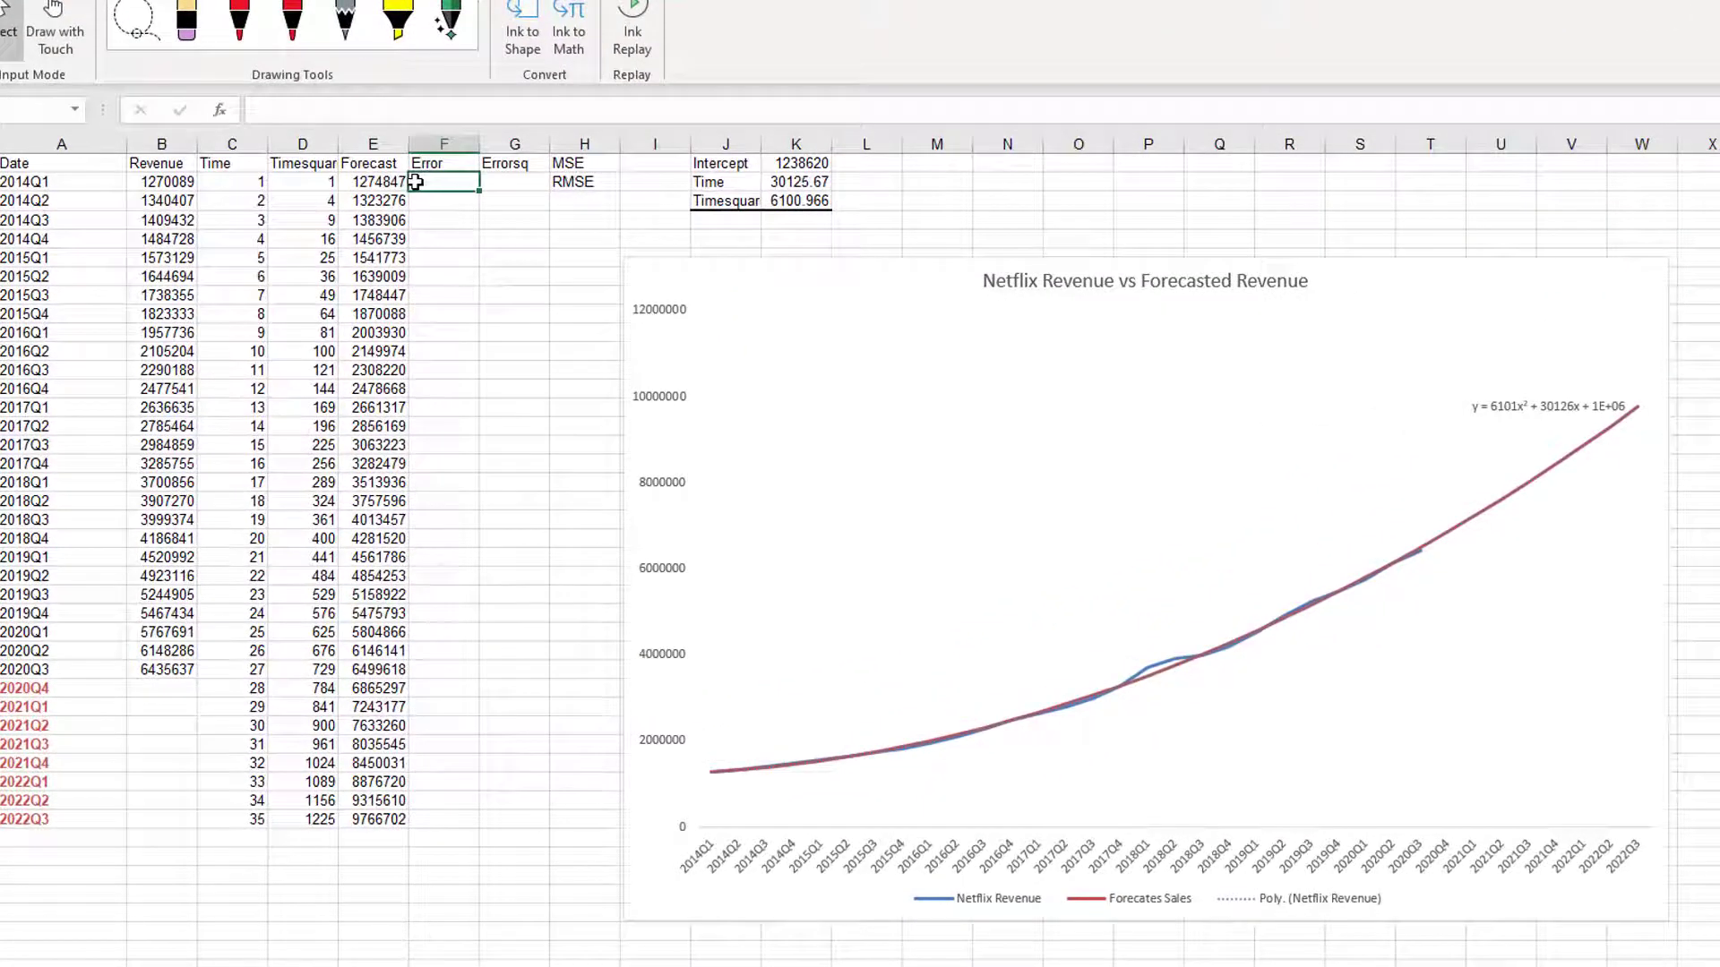
text(=)
click(175, 183)
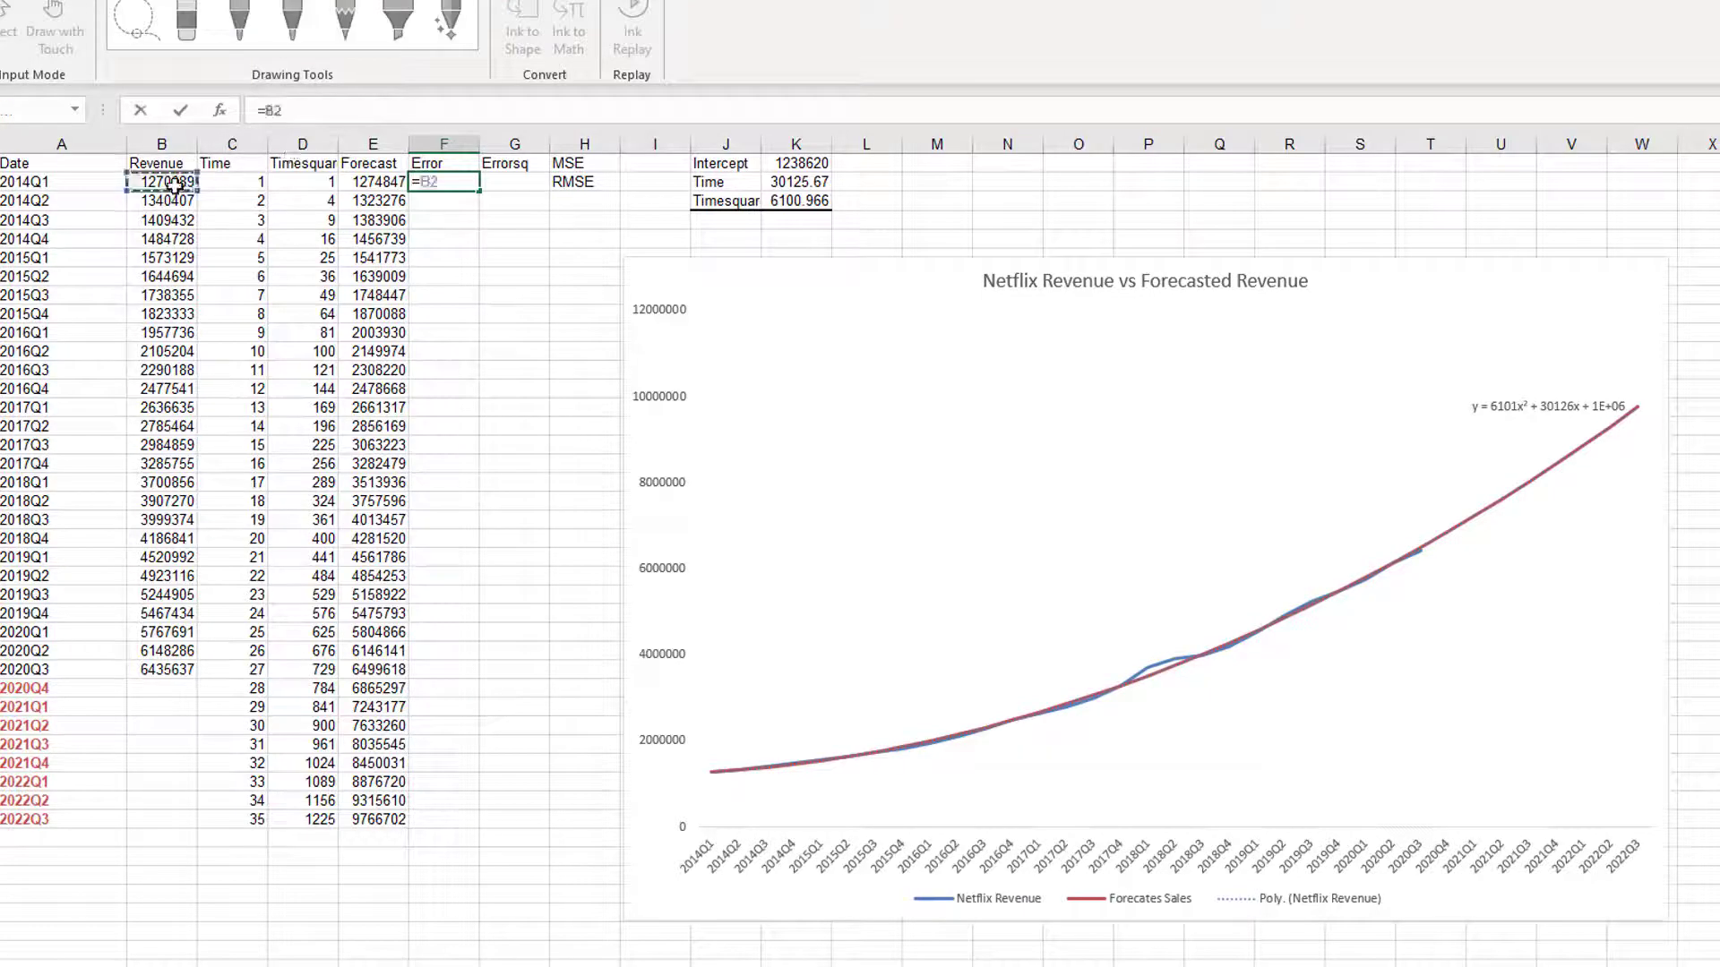
text(-)
click(368, 185)
key(Return)
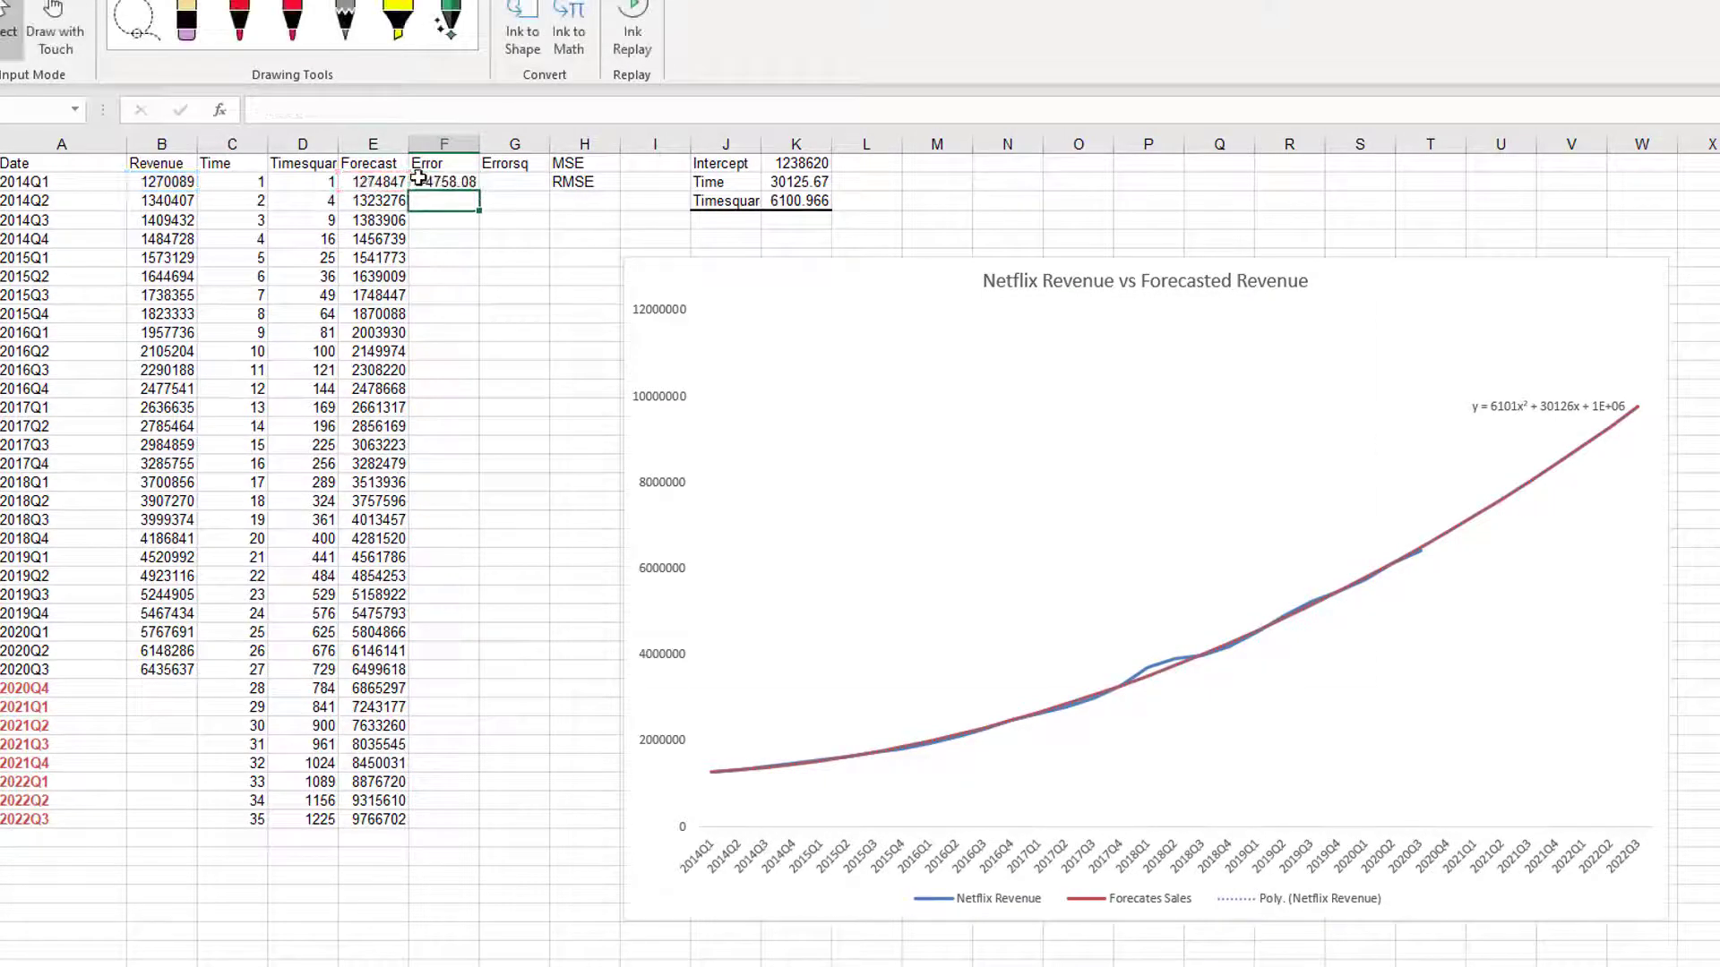
click(419, 179)
drag(475, 227, 419, 679)
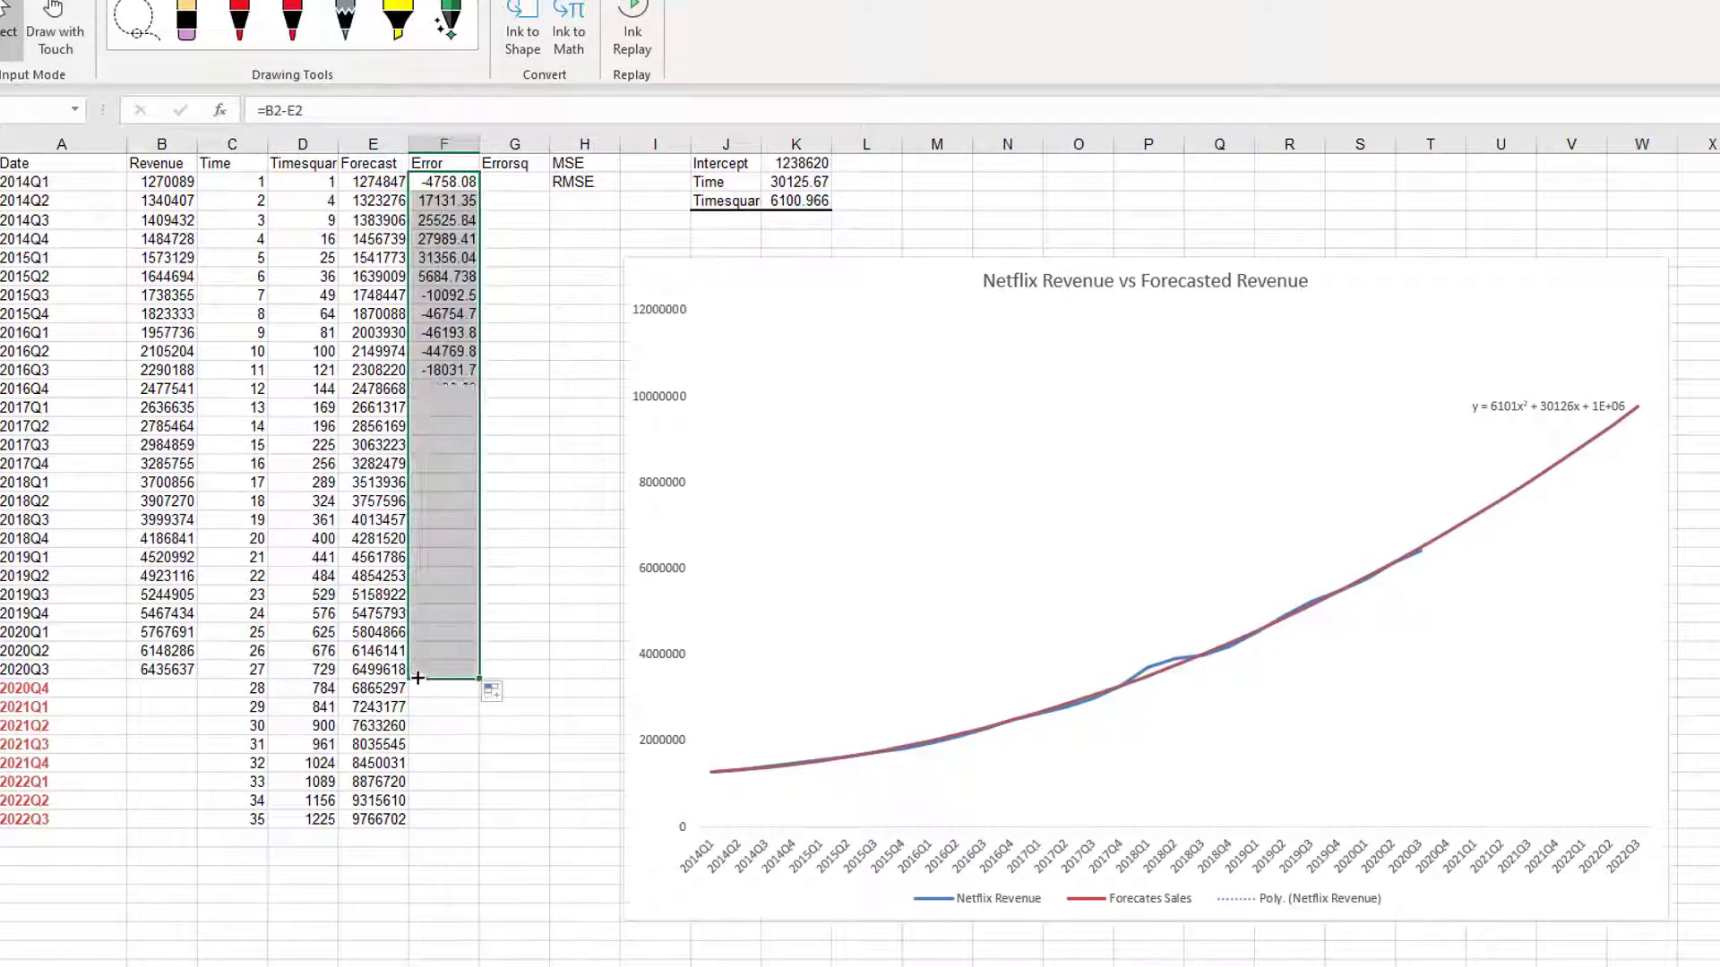
click(954, 262)
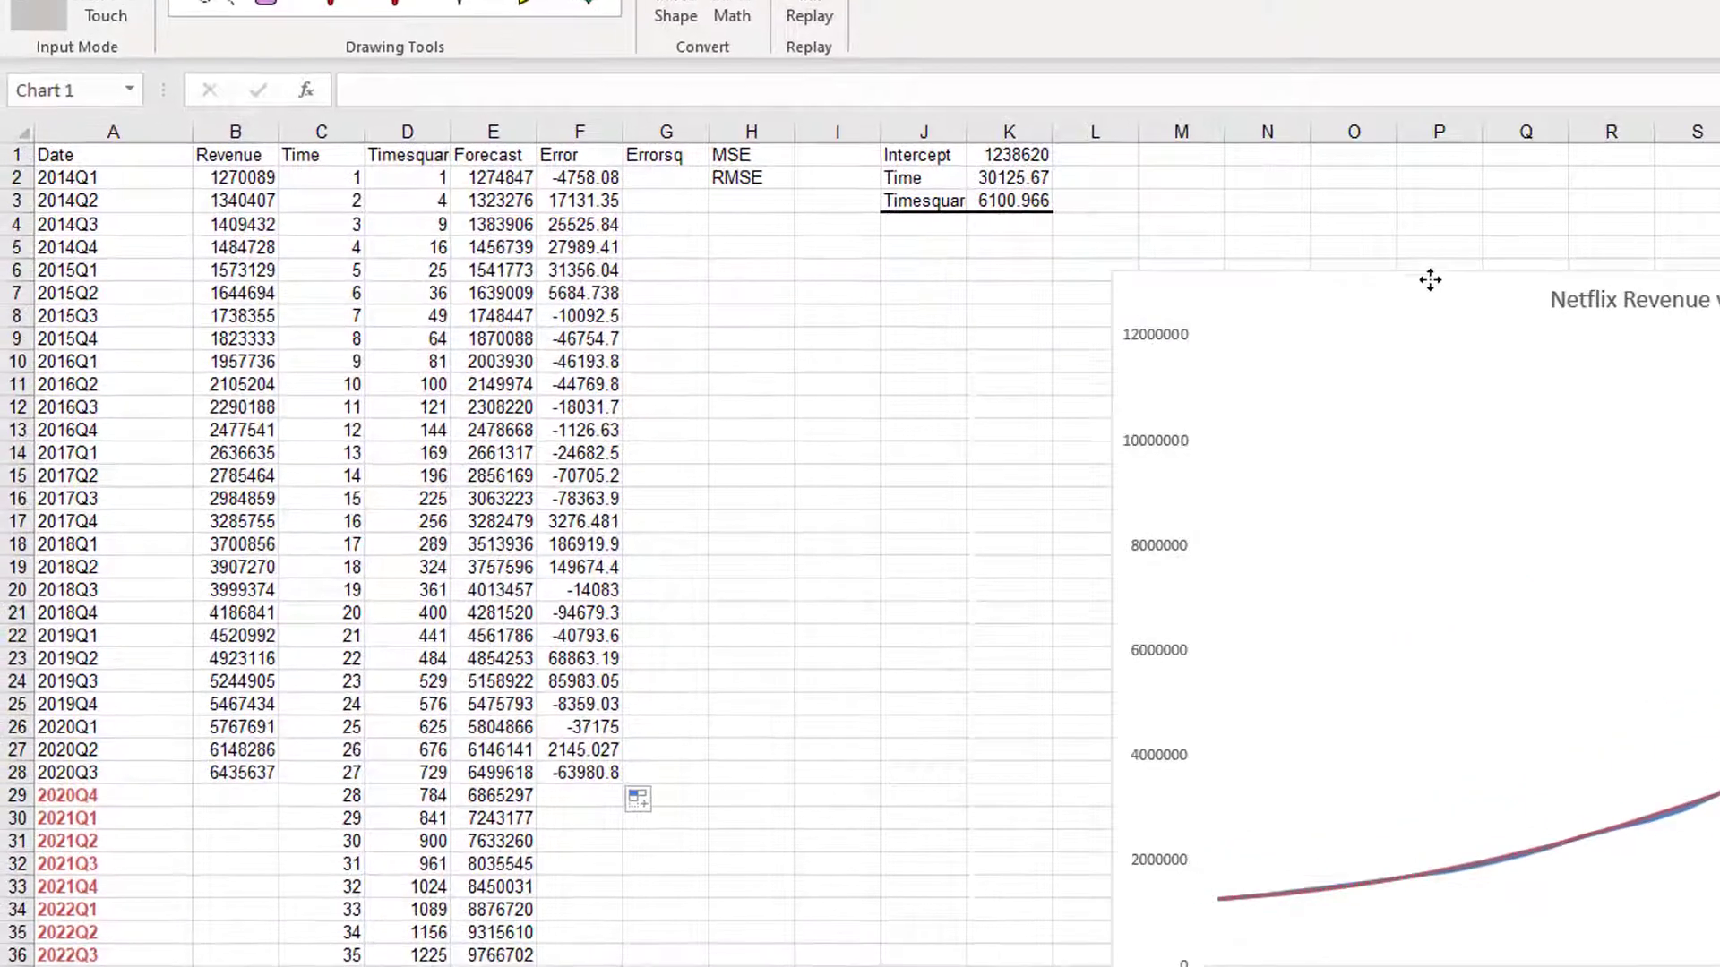
Step: Enter =F2^2 in G2 and fill the squared errors down through G28
click(596, 179)
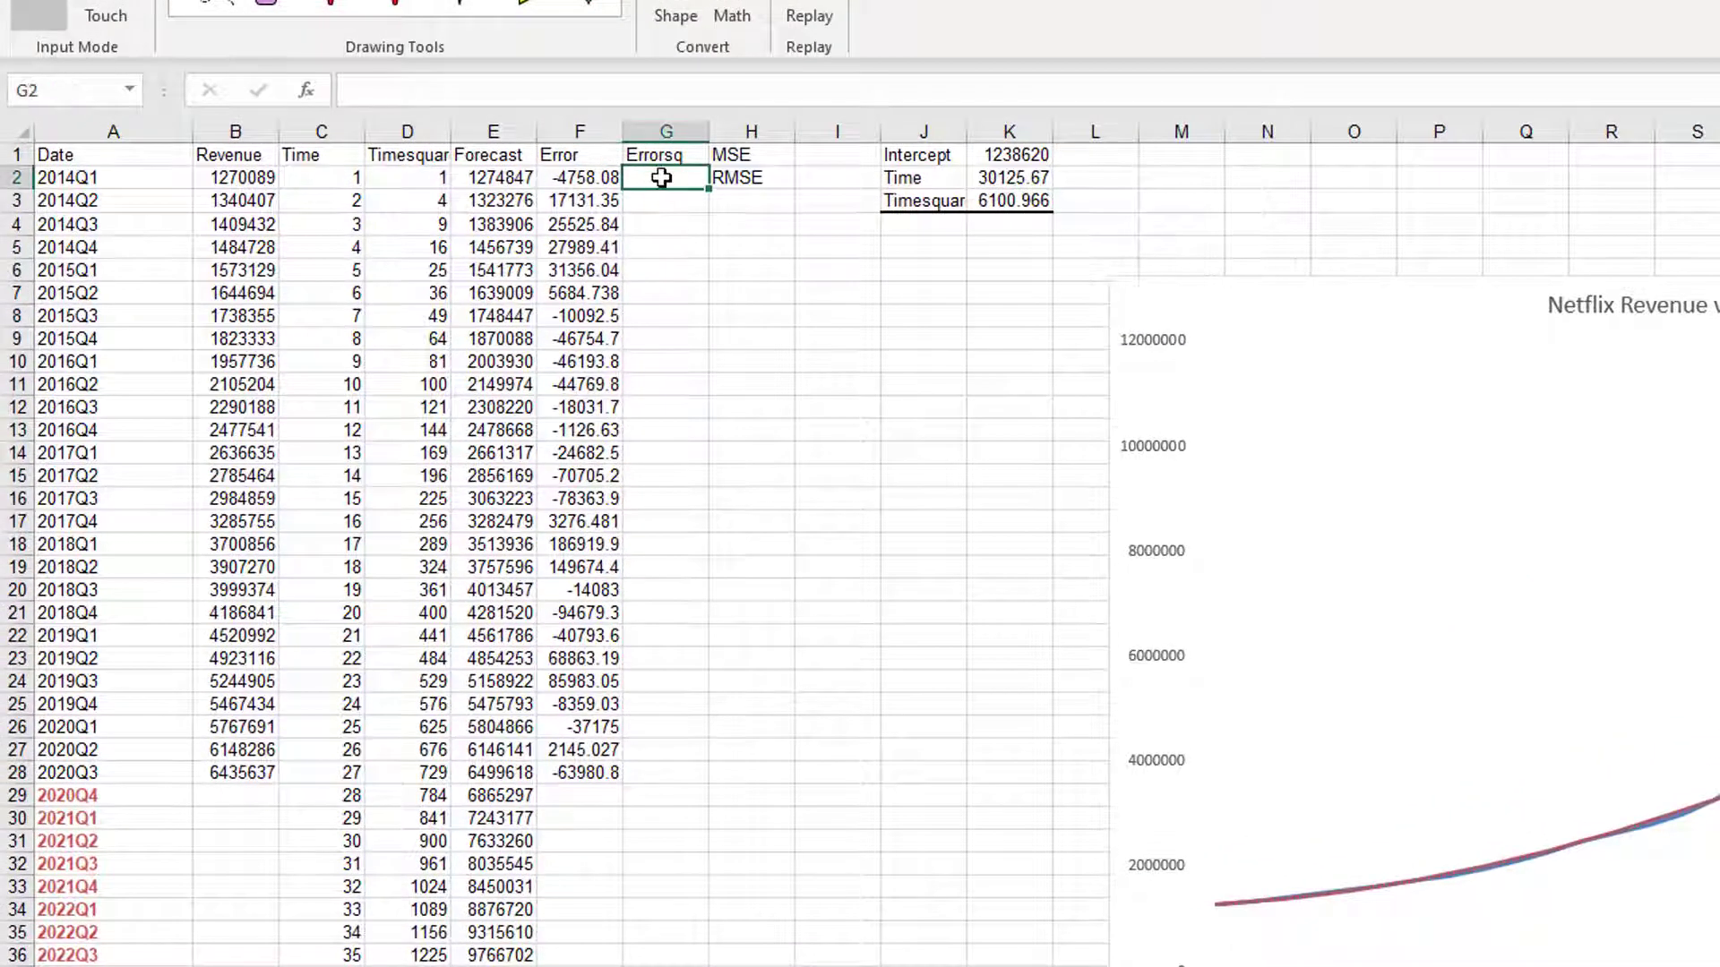
text(=)
click(576, 177)
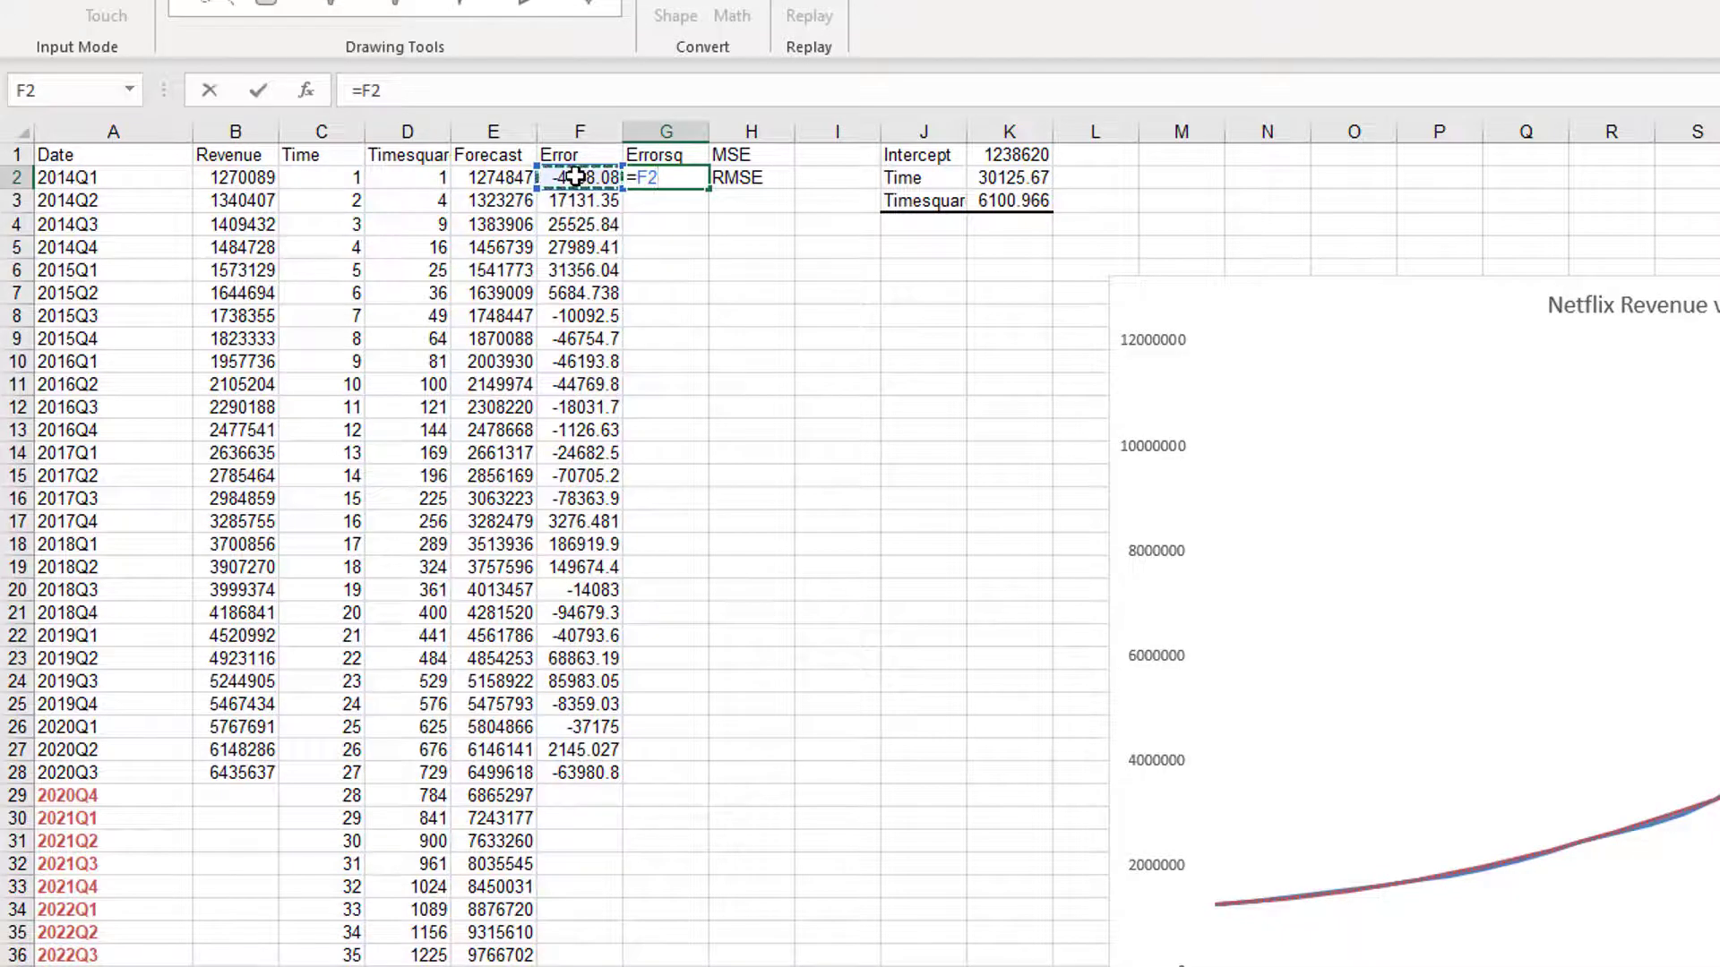
text(^2)
key(Return)
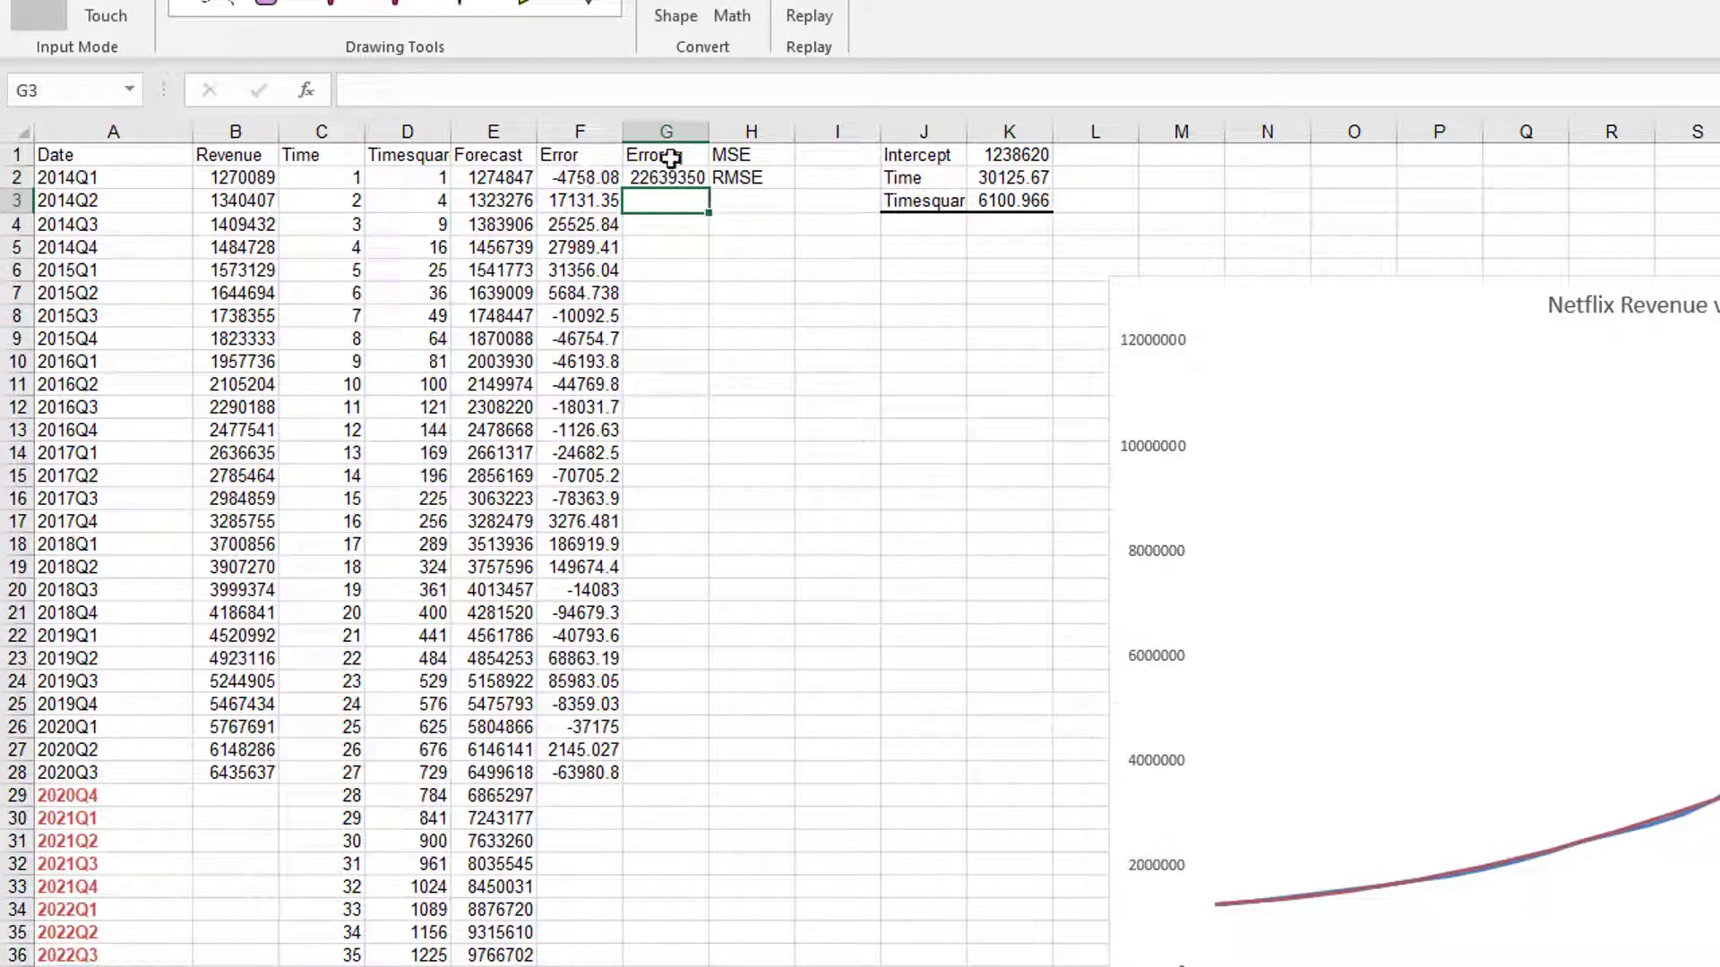
click(661, 179)
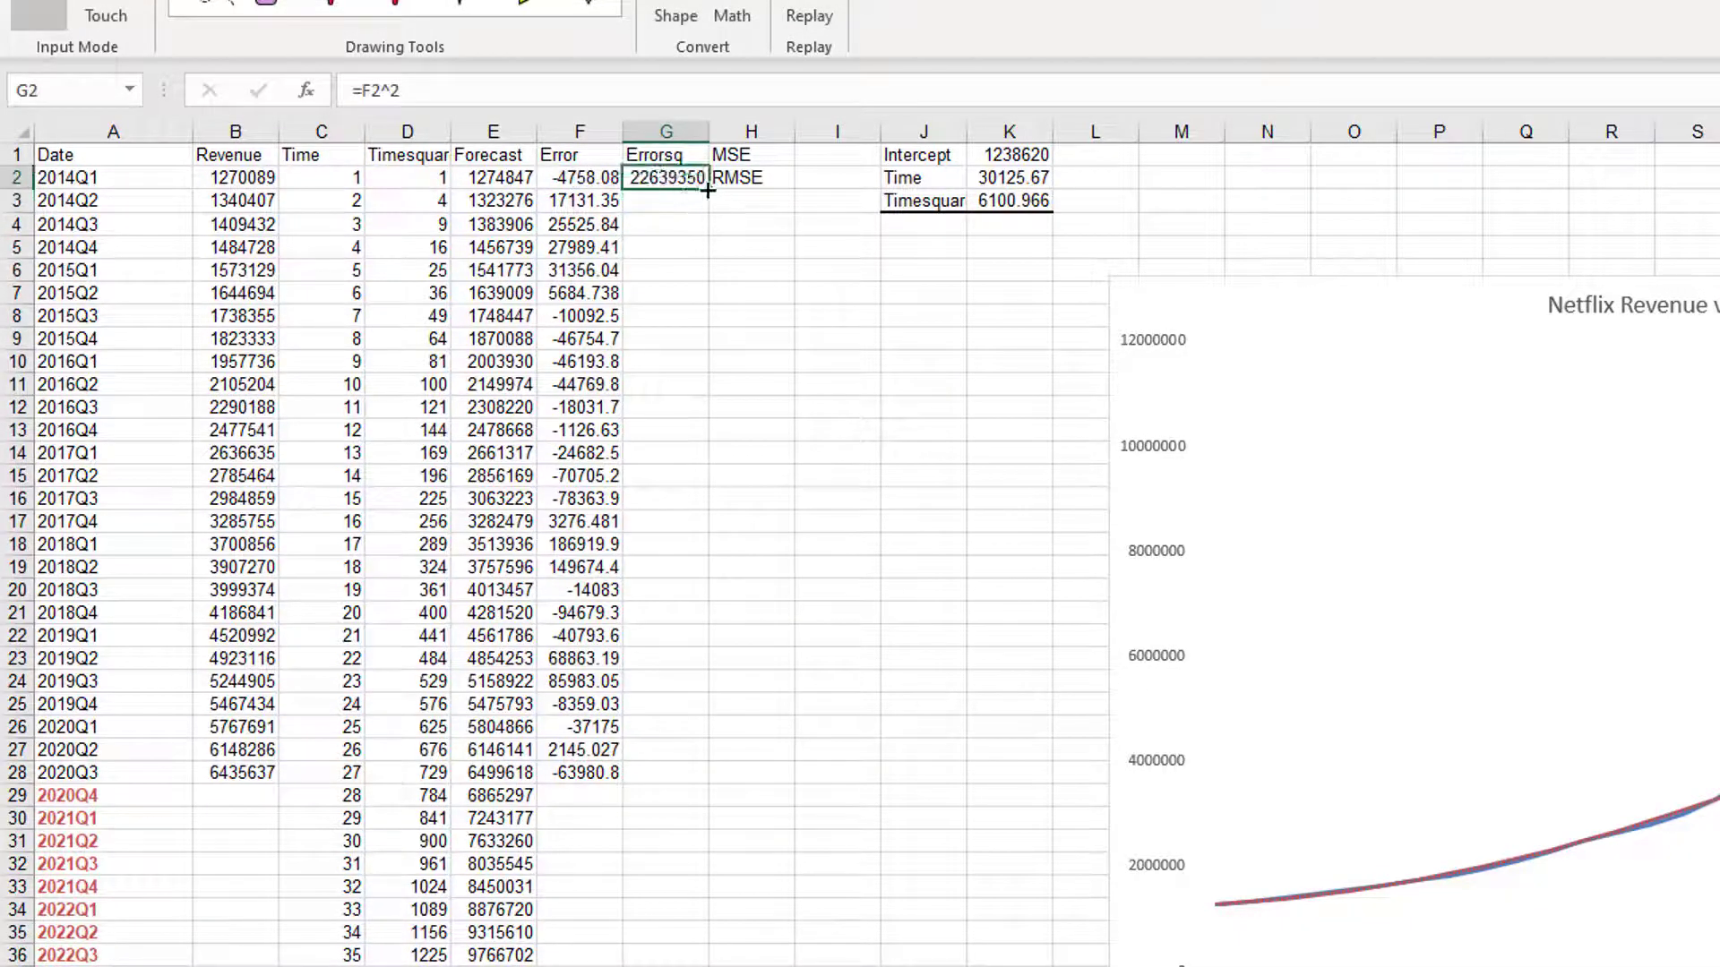
drag(708, 191, 713, 785)
Step: Compute MSE in I1 as =AVERAGE(G2:G28) and RMSE in I2 as =SQRT(I1)
click(815, 156)
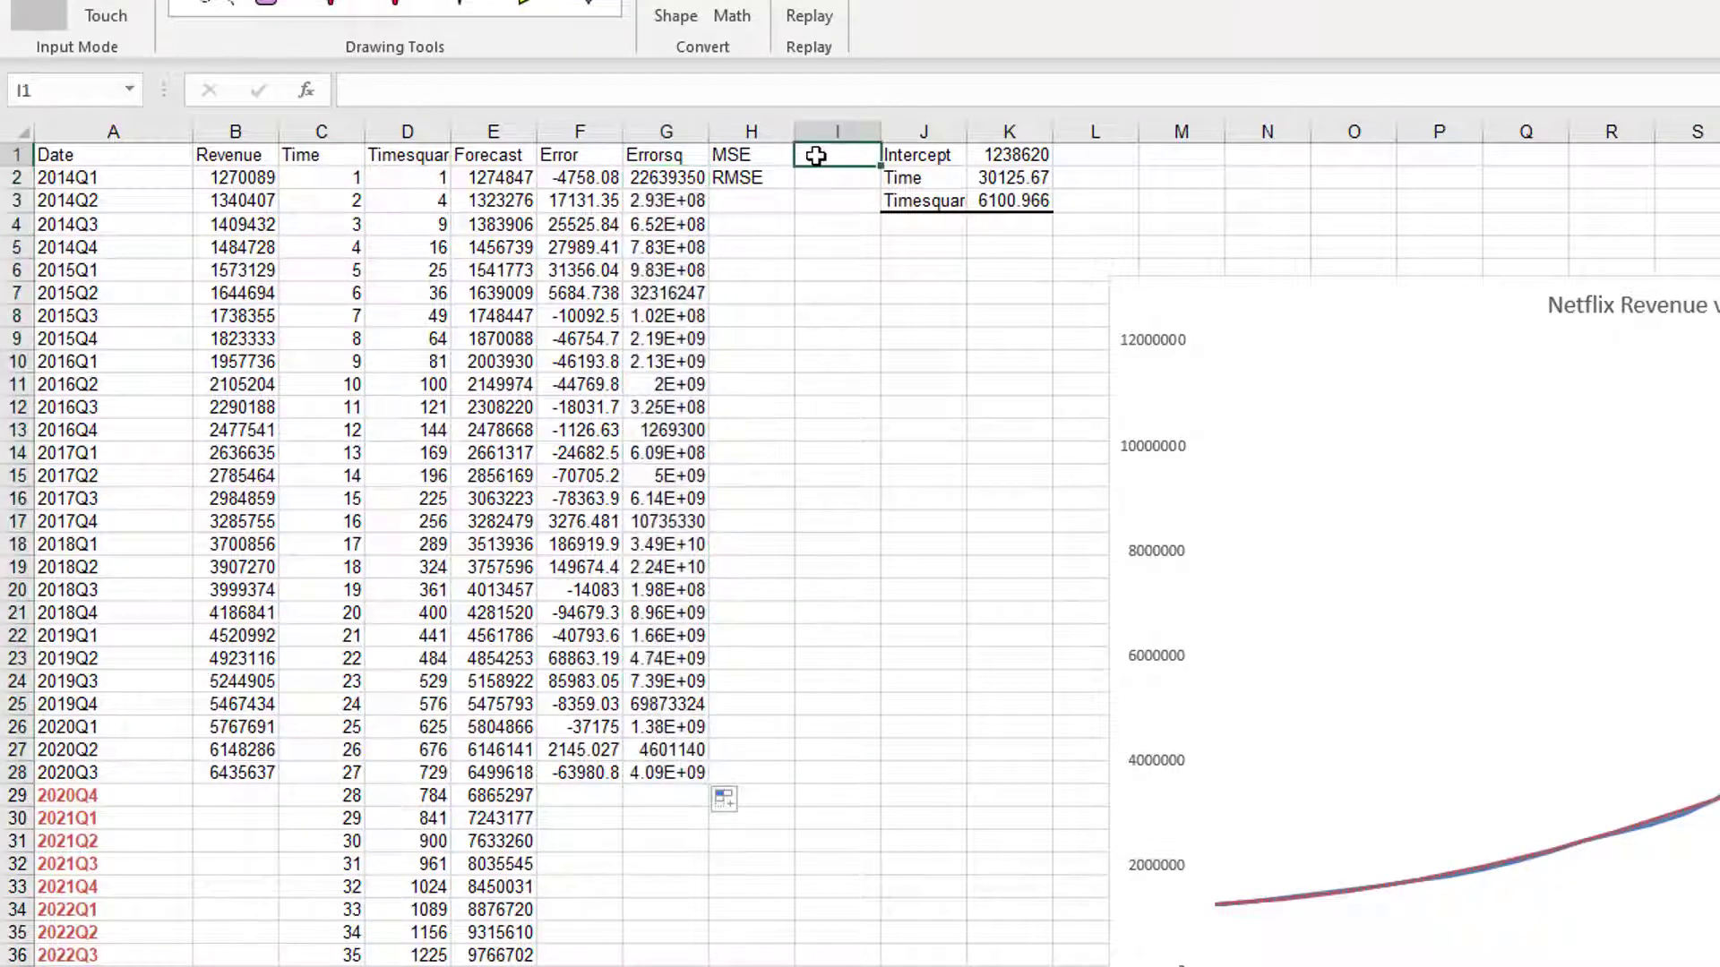
text(=average()
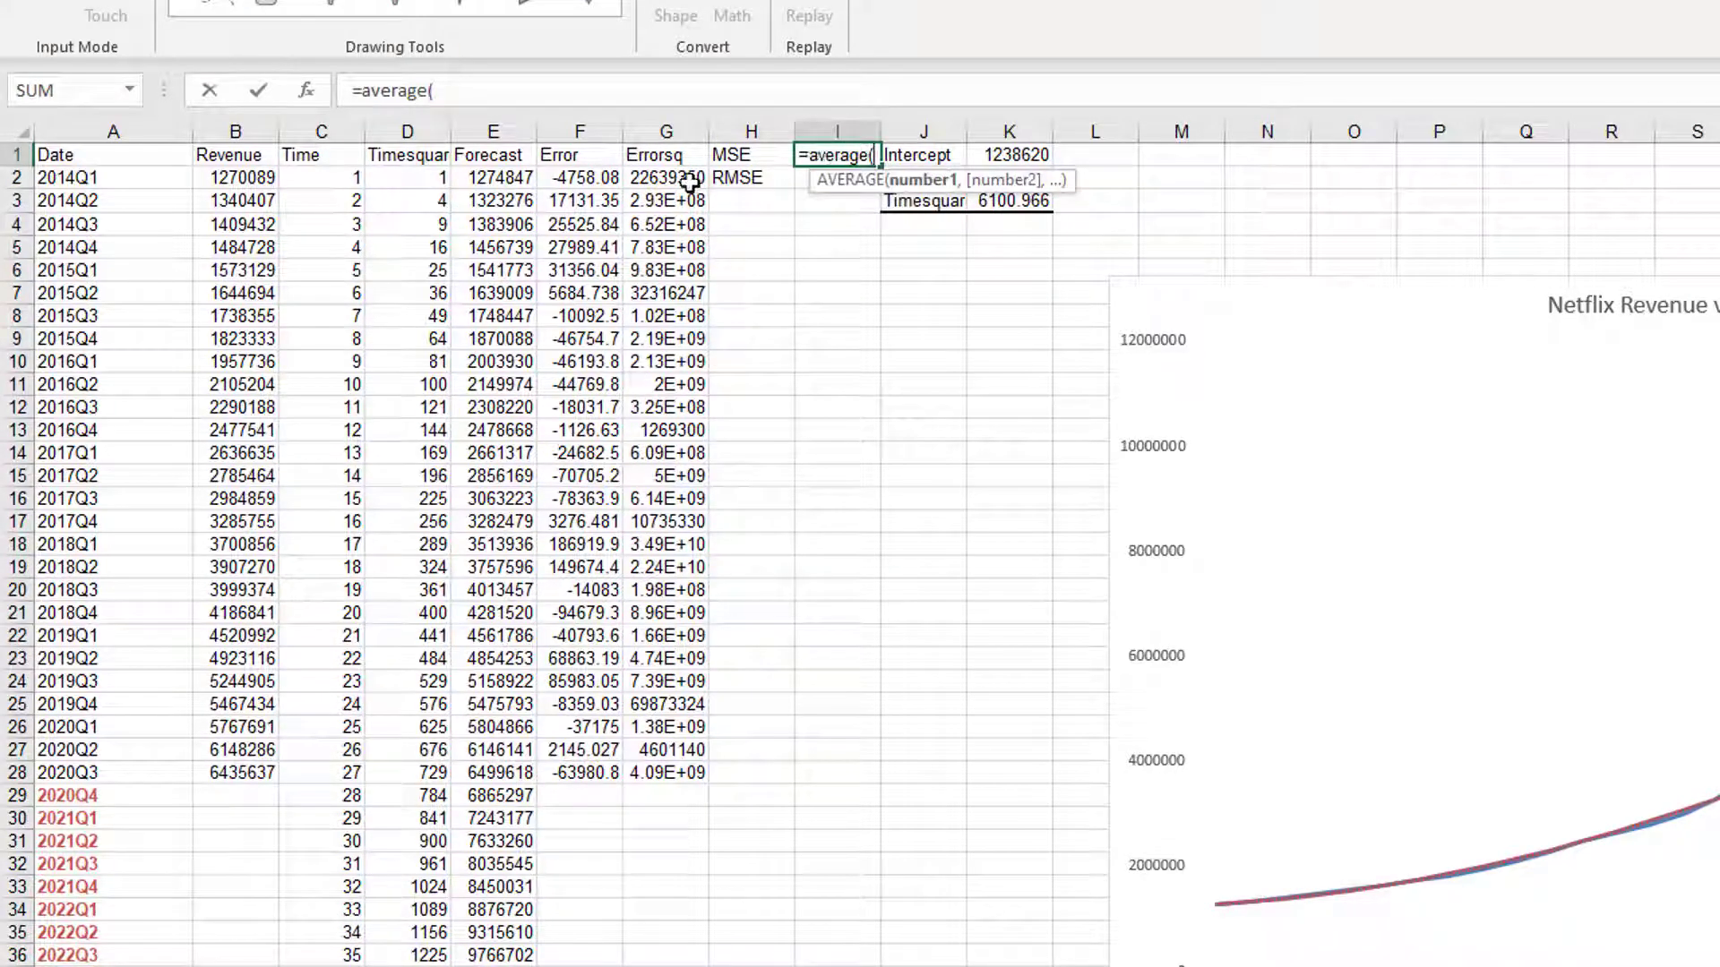
drag(672, 177, 672, 770)
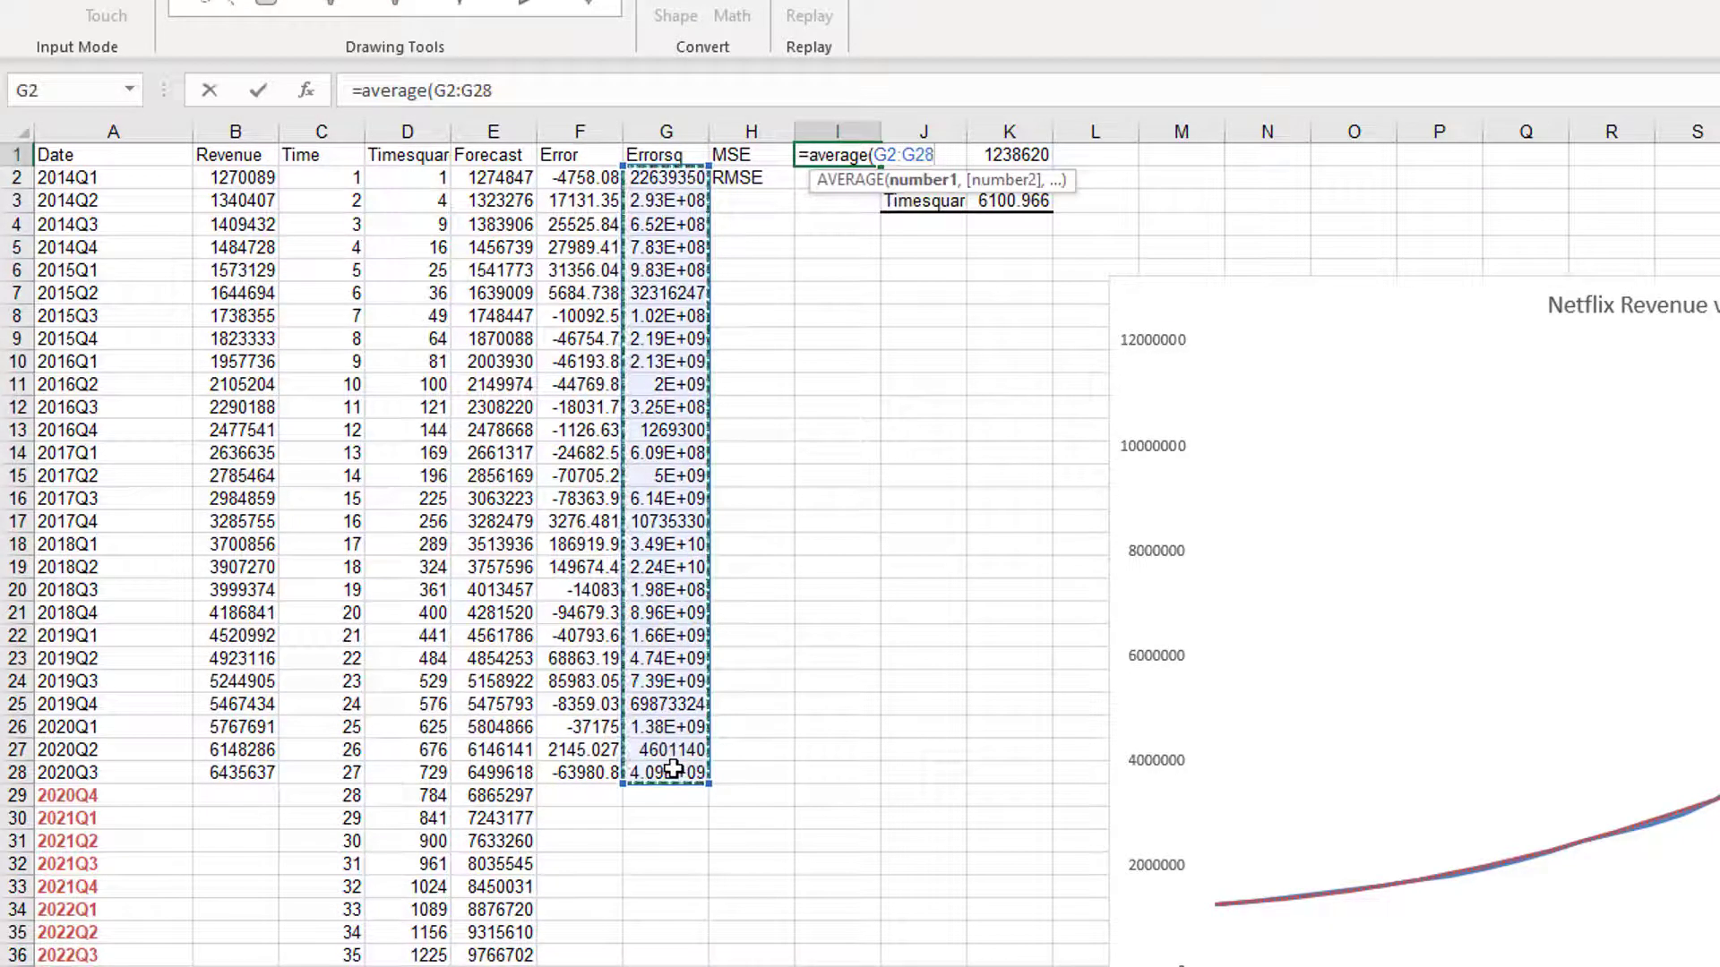
key(Return)
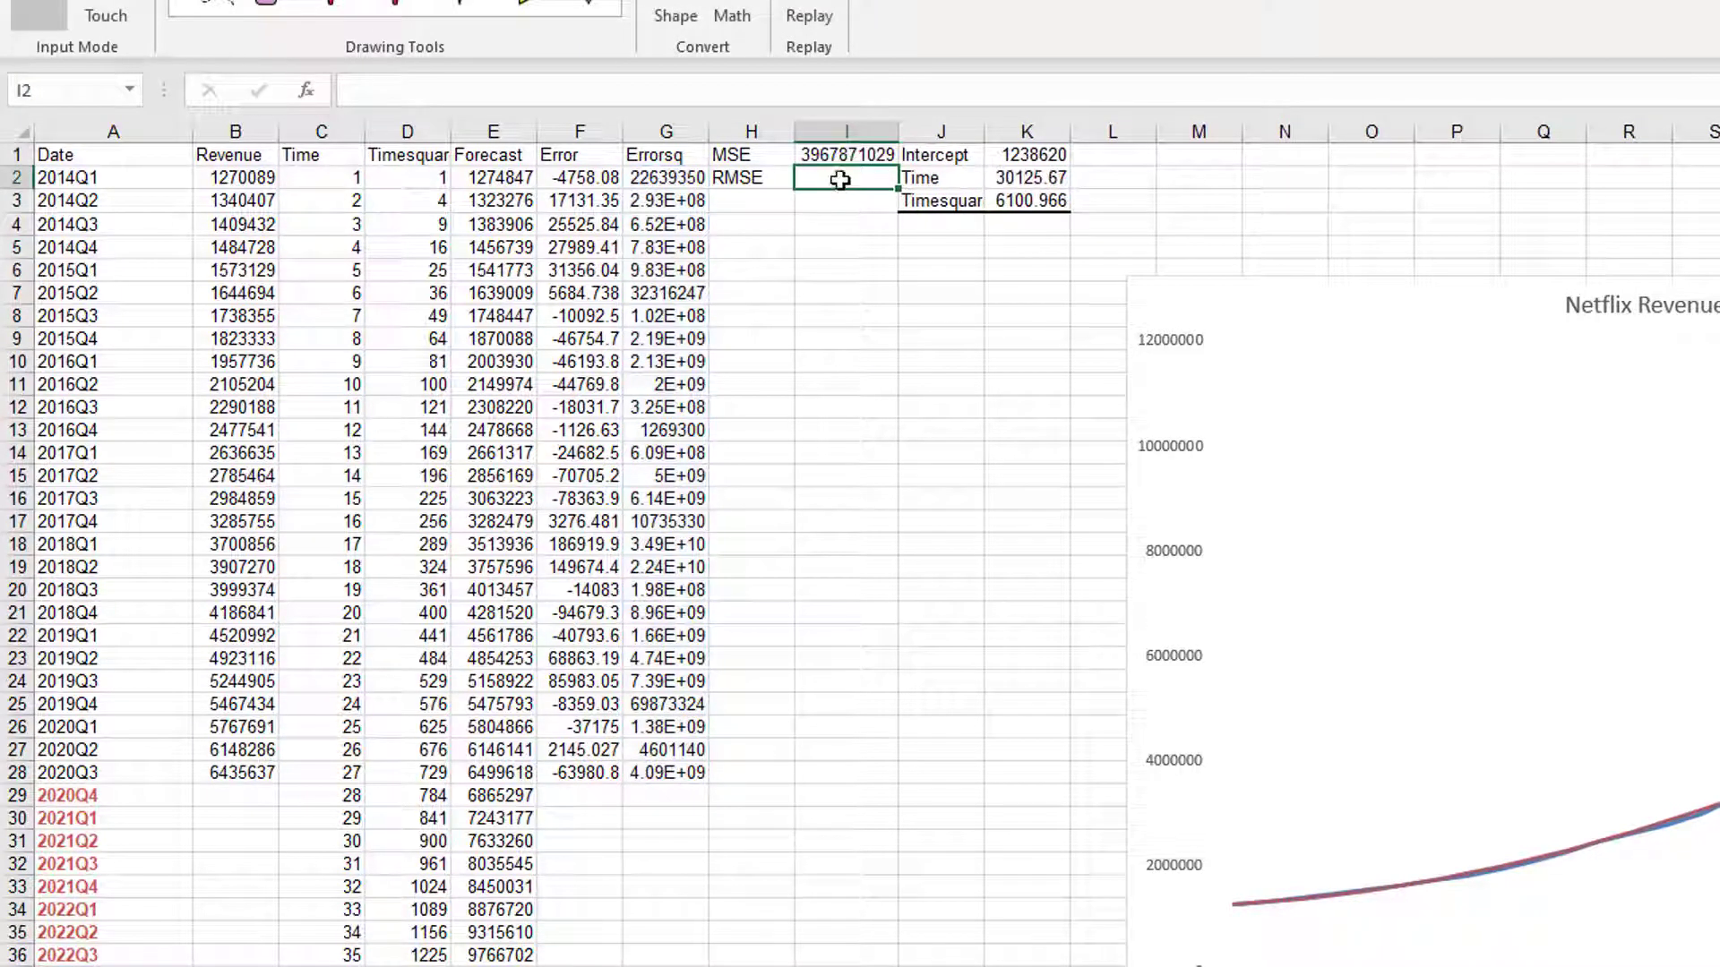
text(=)
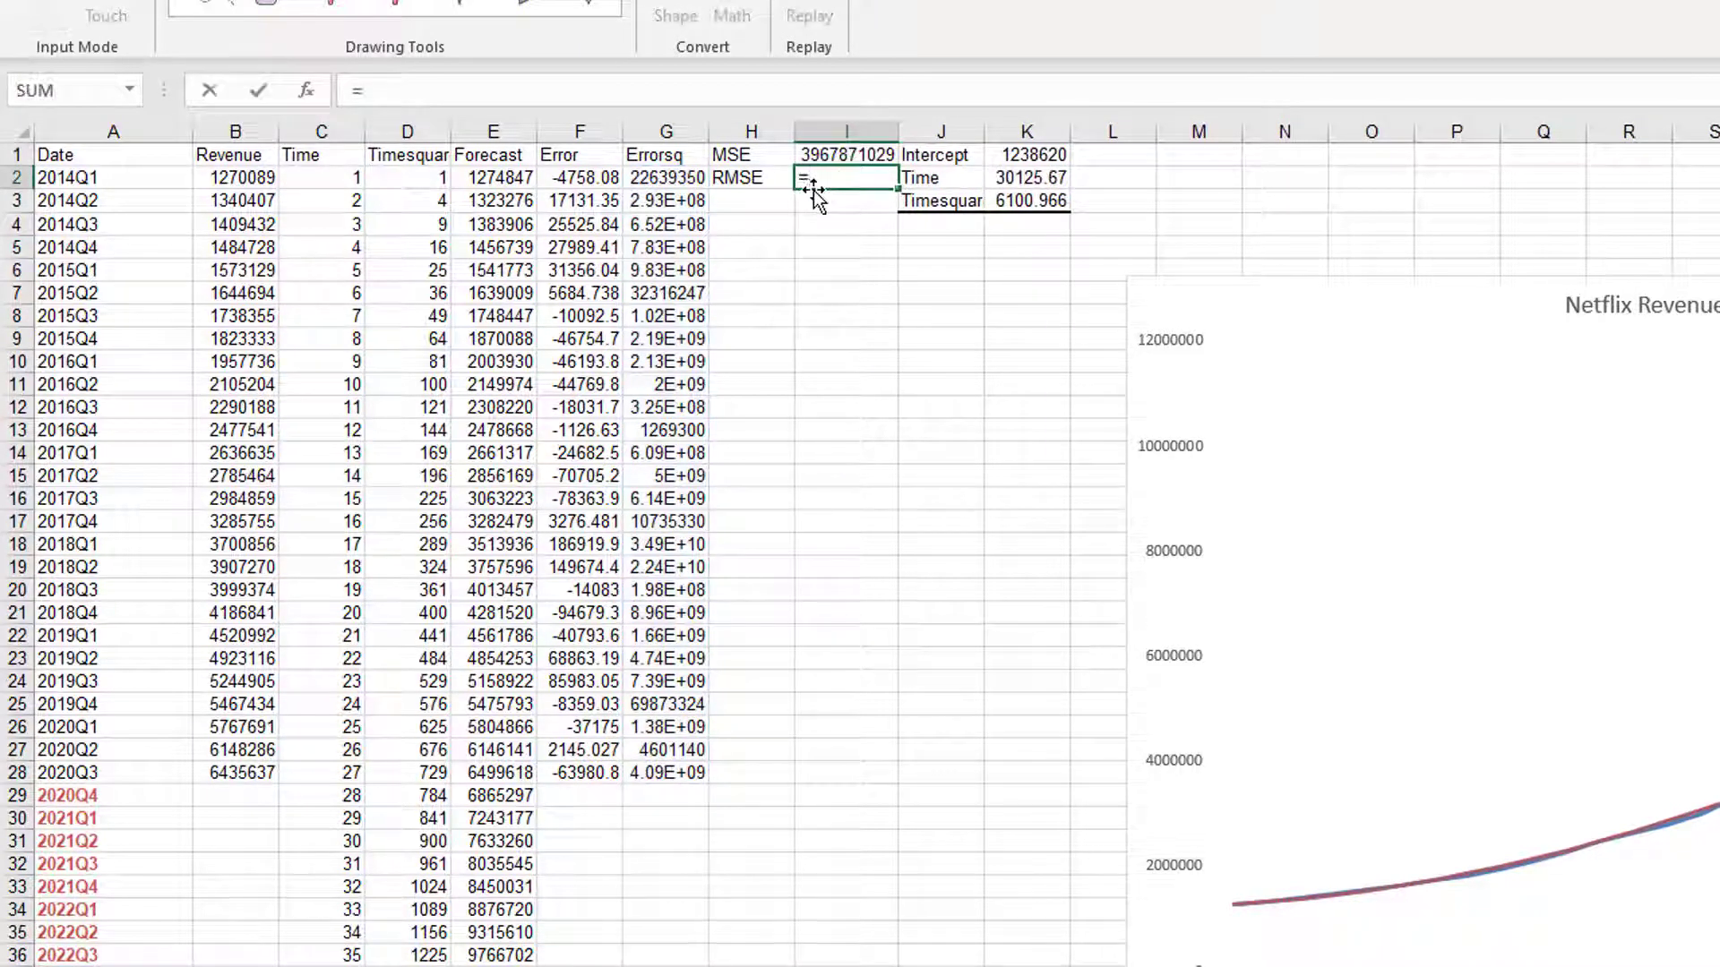
text(sqrt()
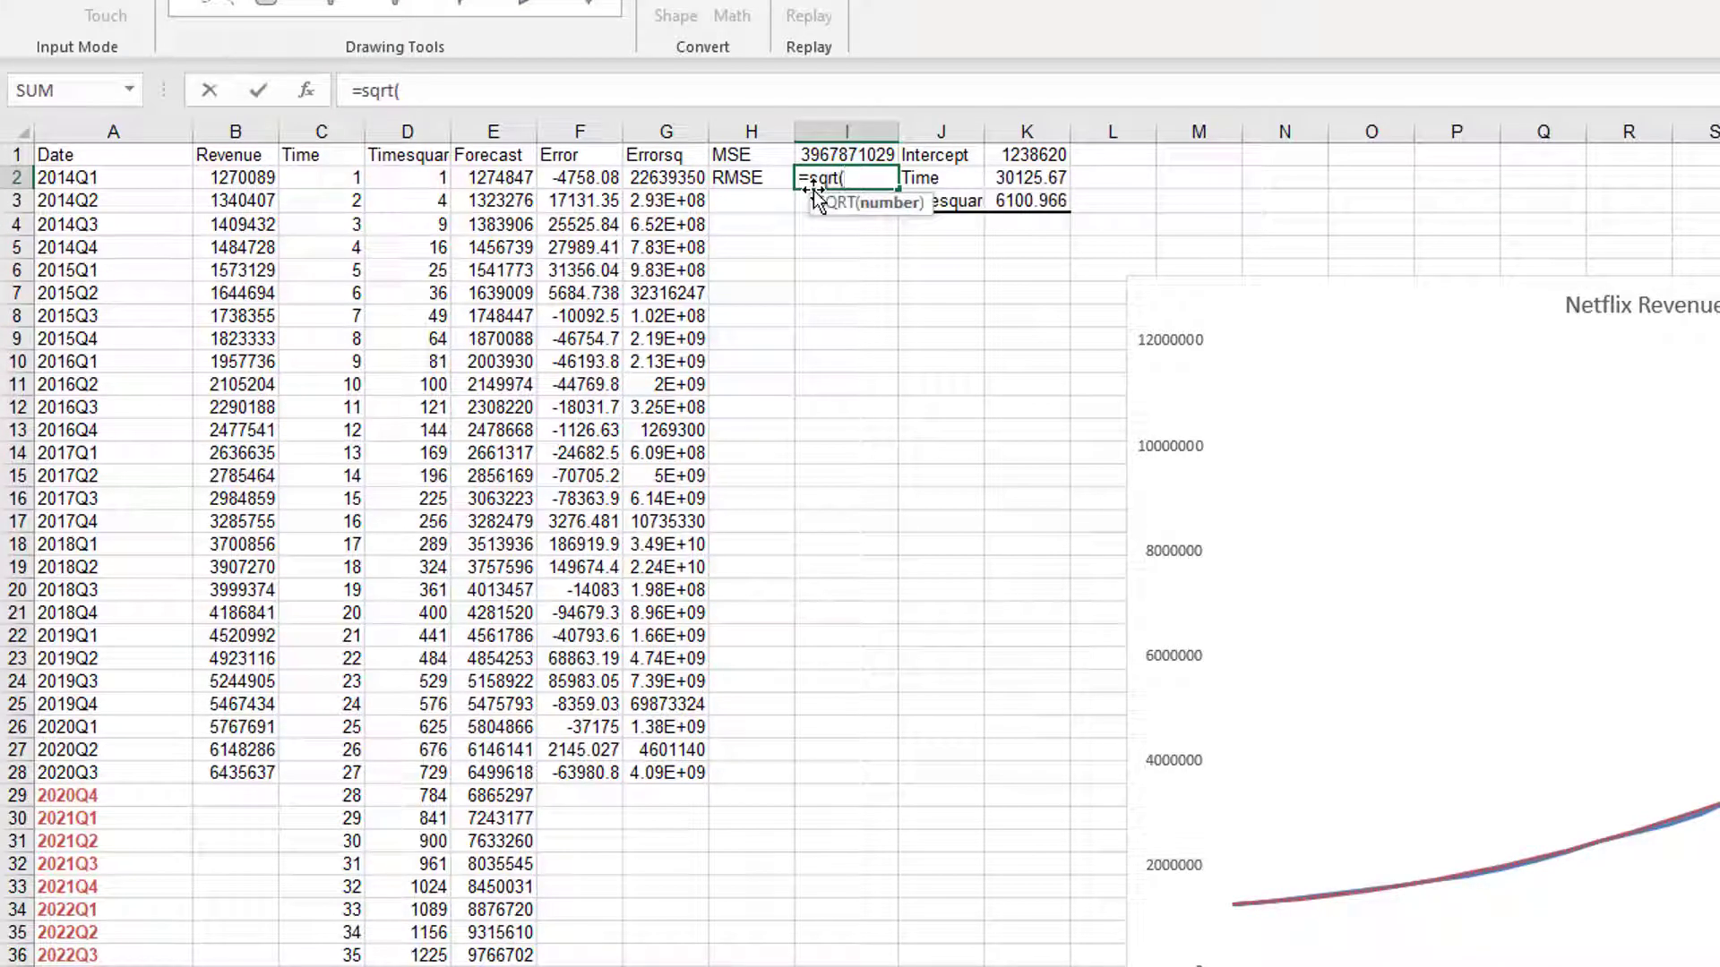
click(817, 152)
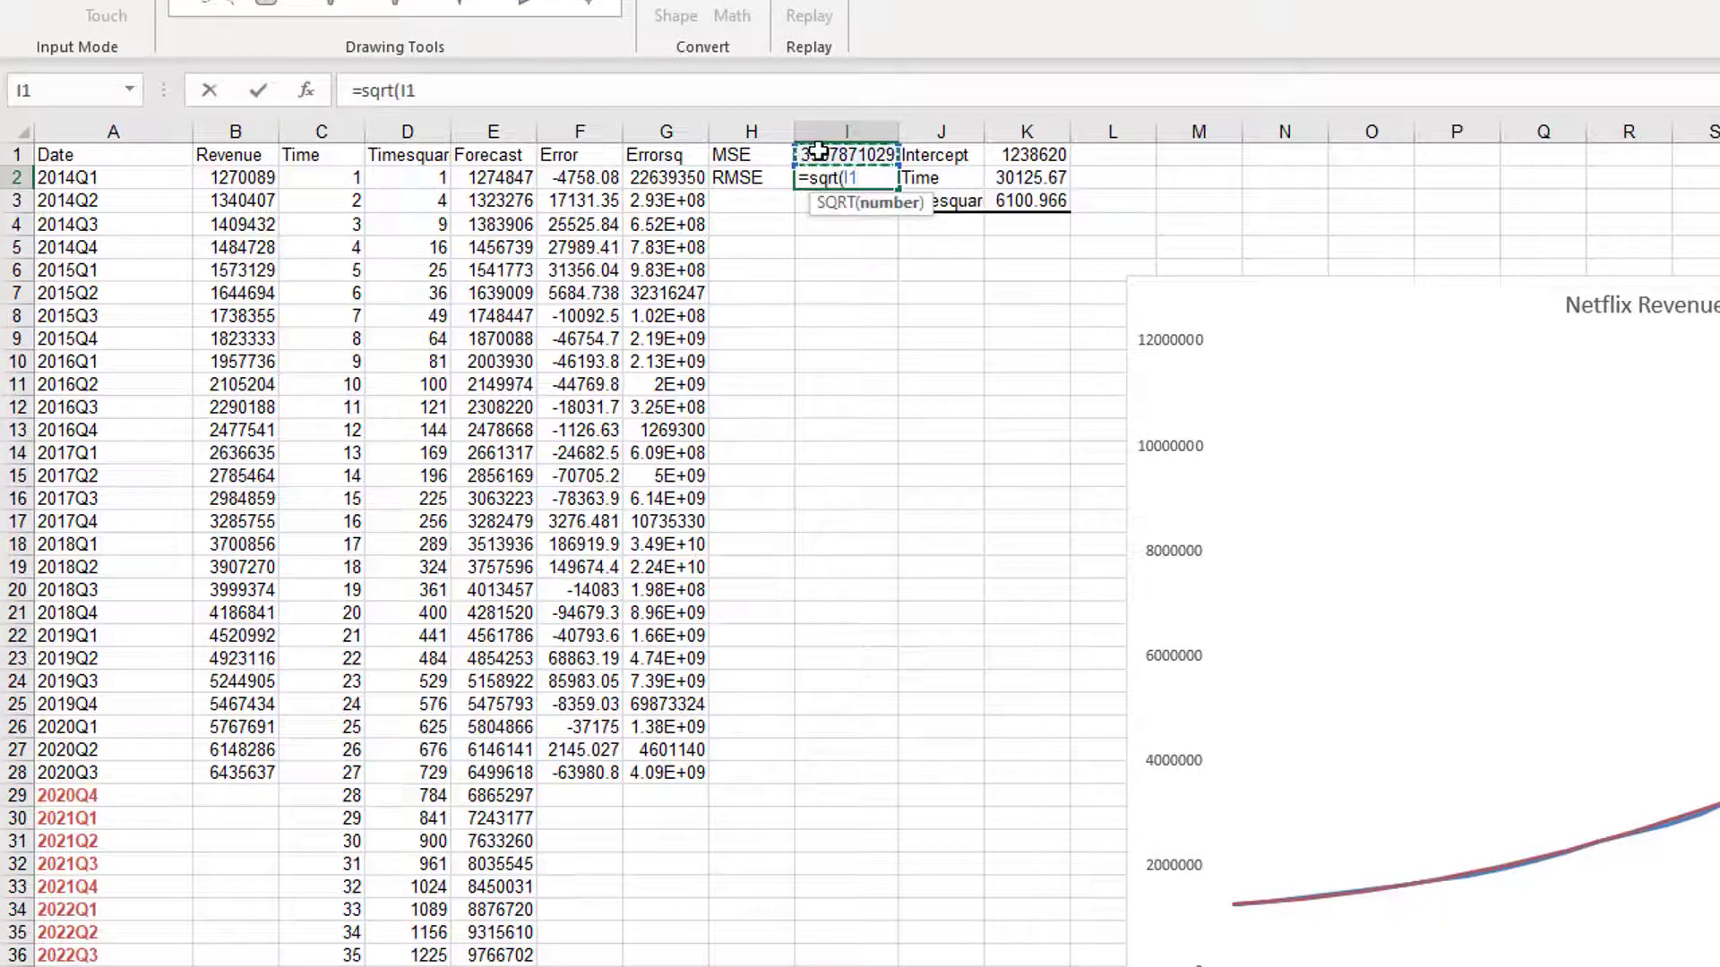
text())
key(Return)
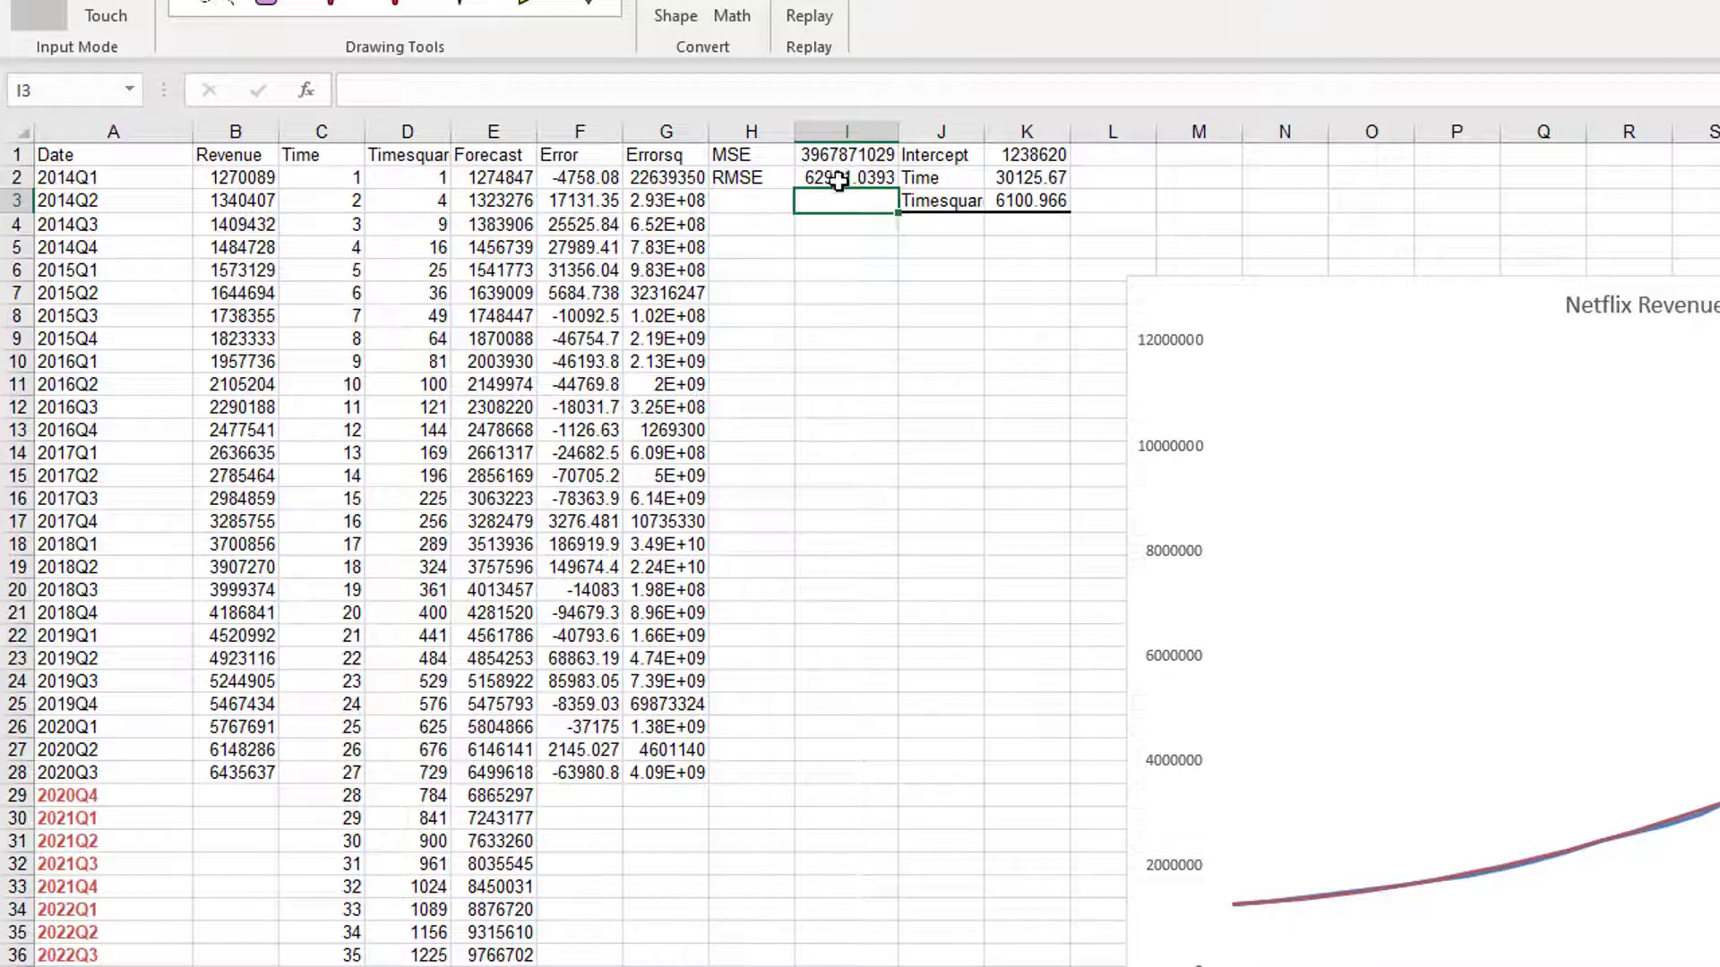
click(835, 179)
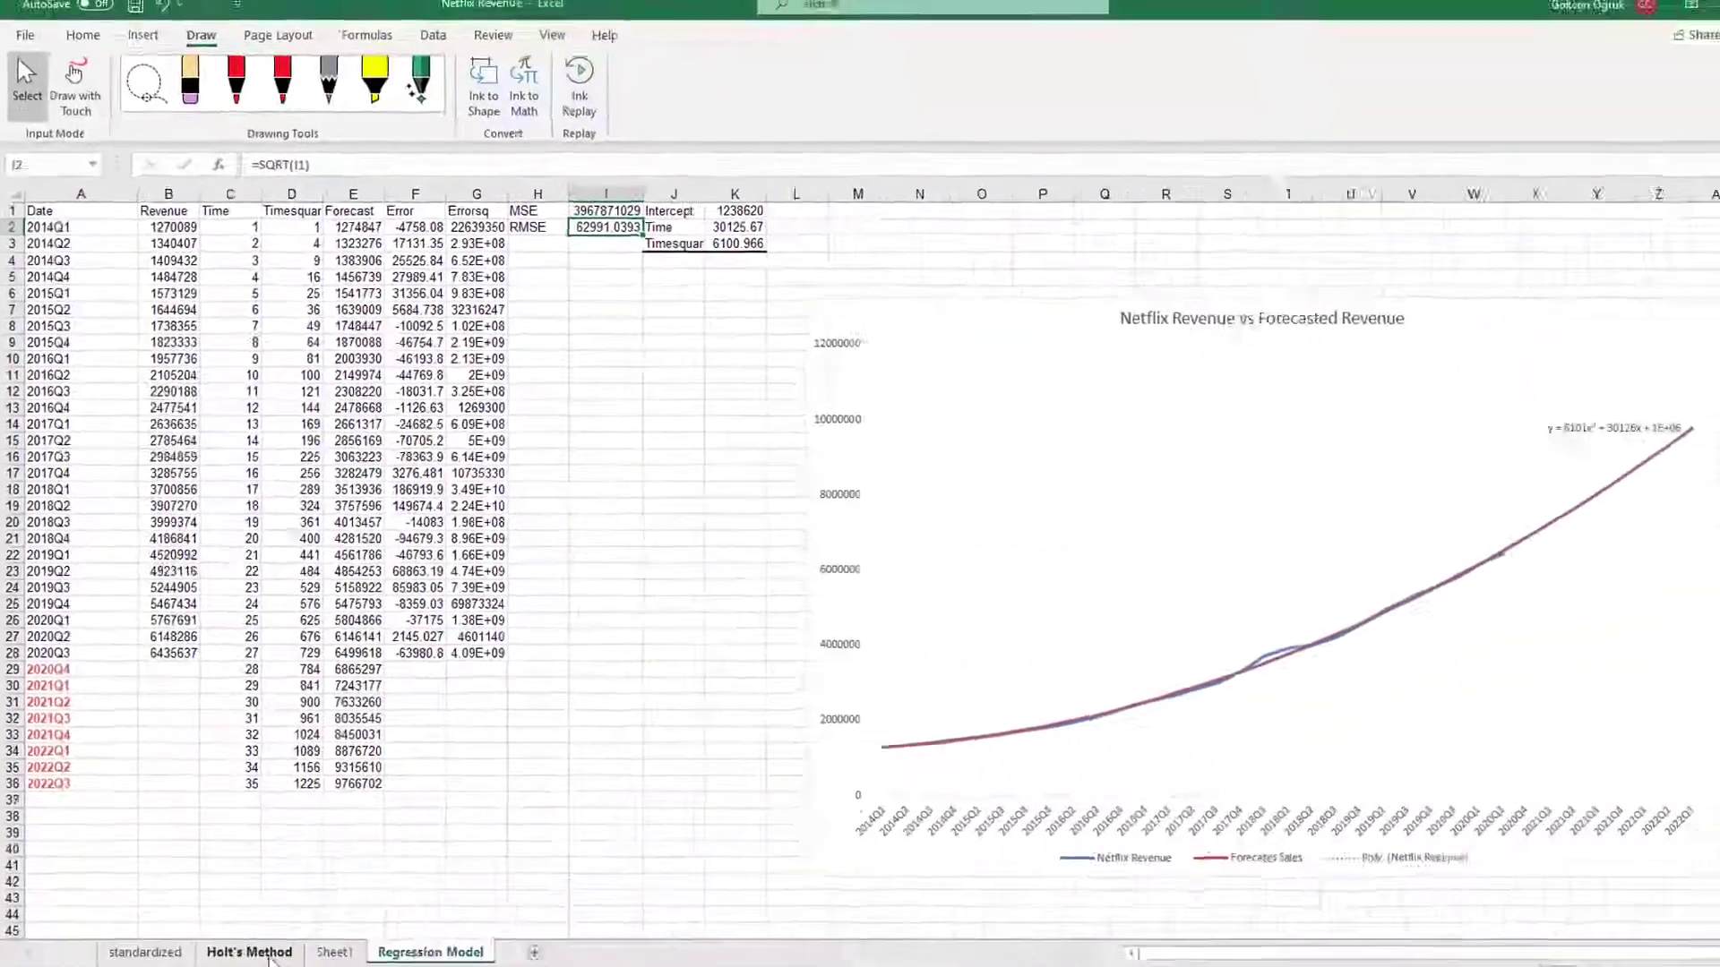
click(260, 952)
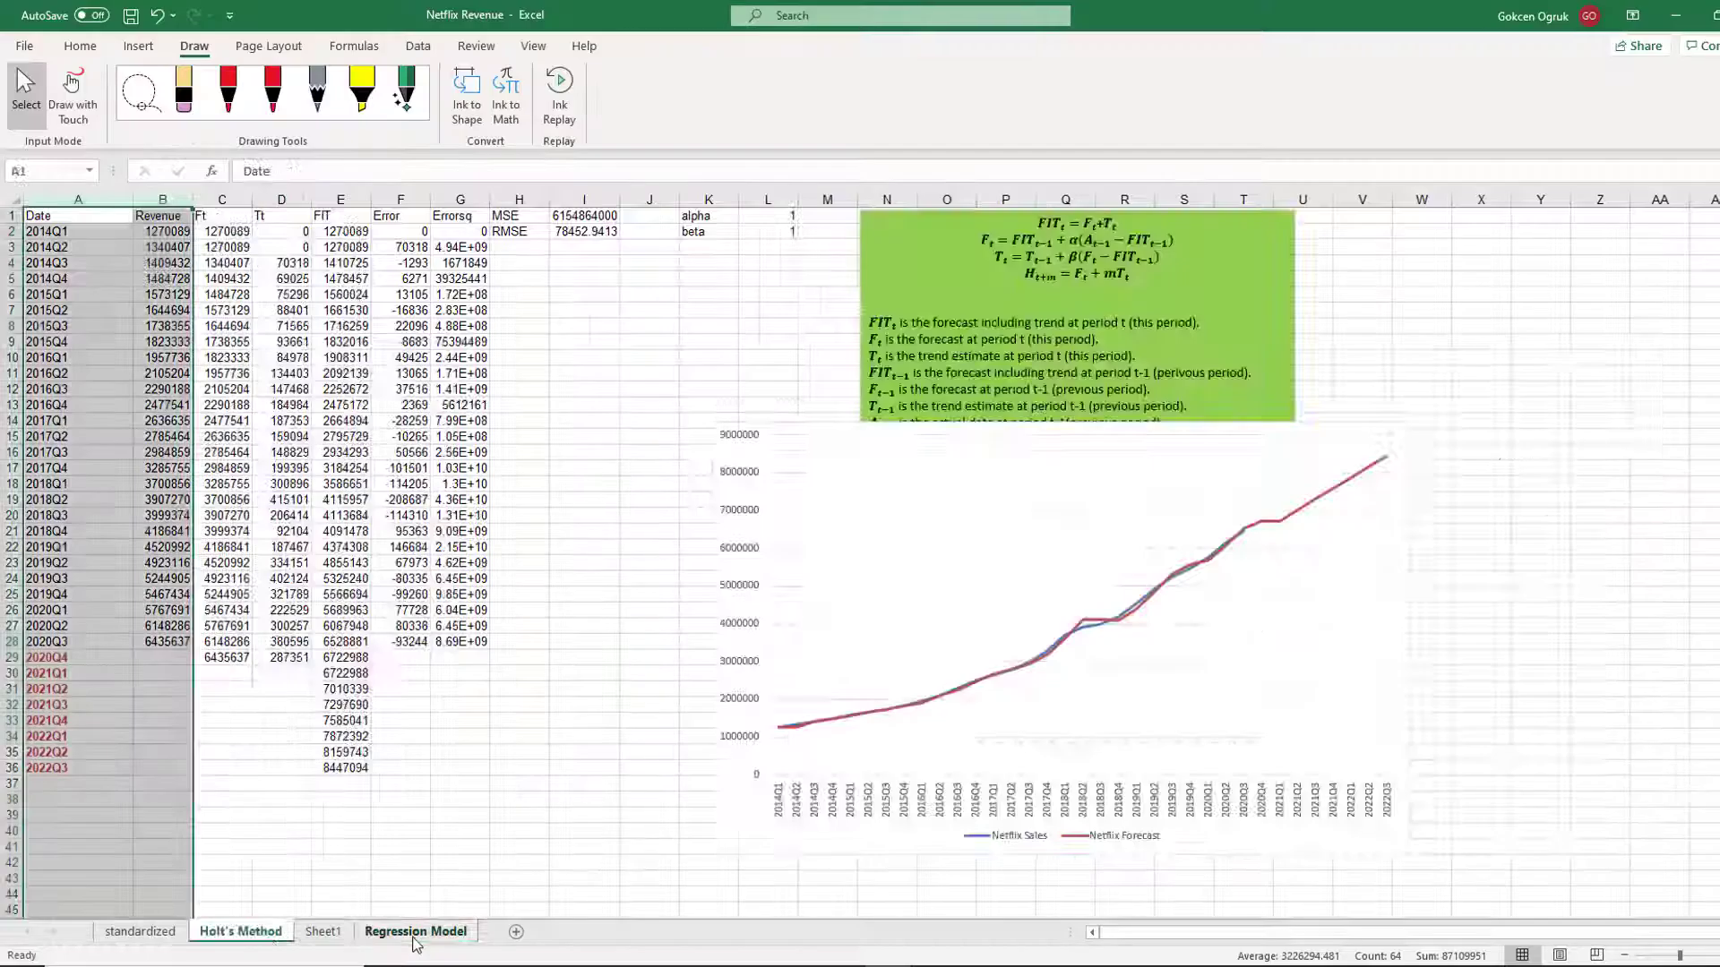
click(416, 931)
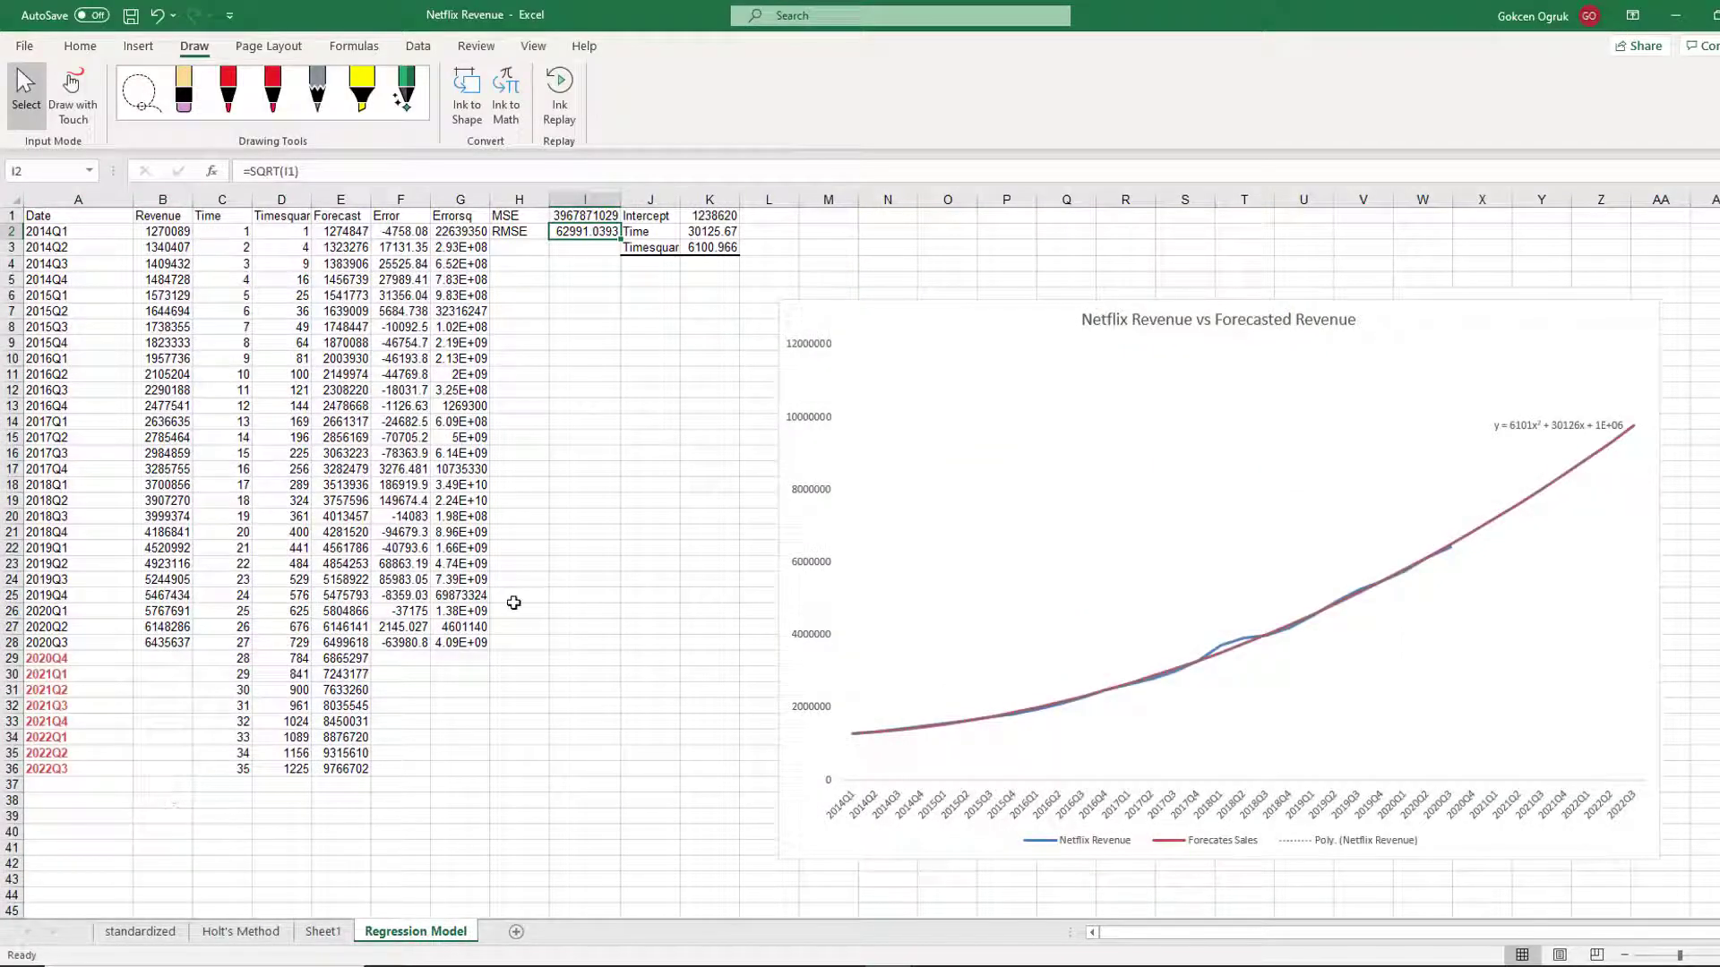